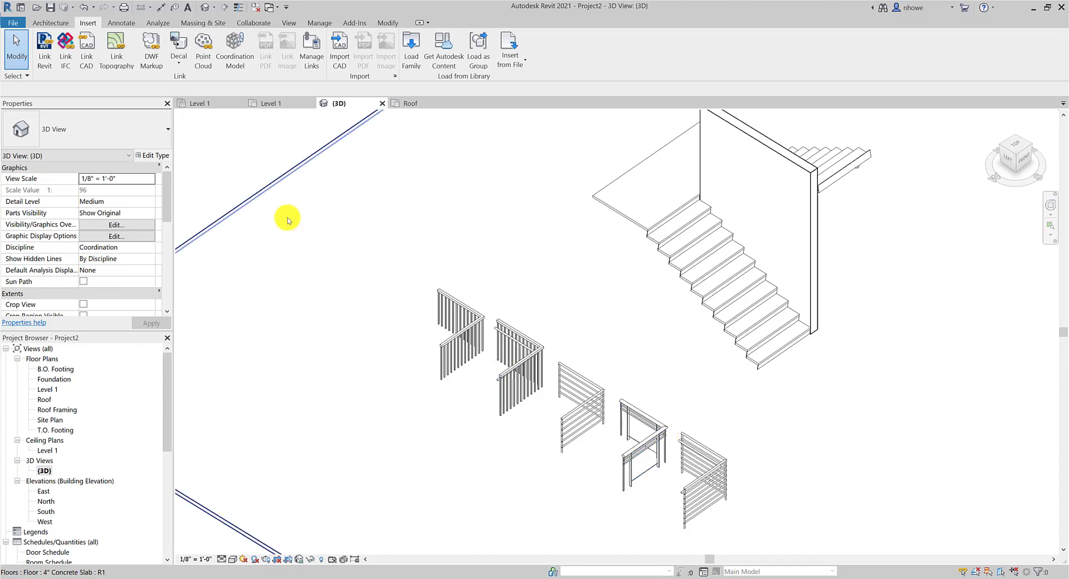
Place Guardrail - Pipe railings along the treads of the assembled stair beside the wall.
click(51, 23)
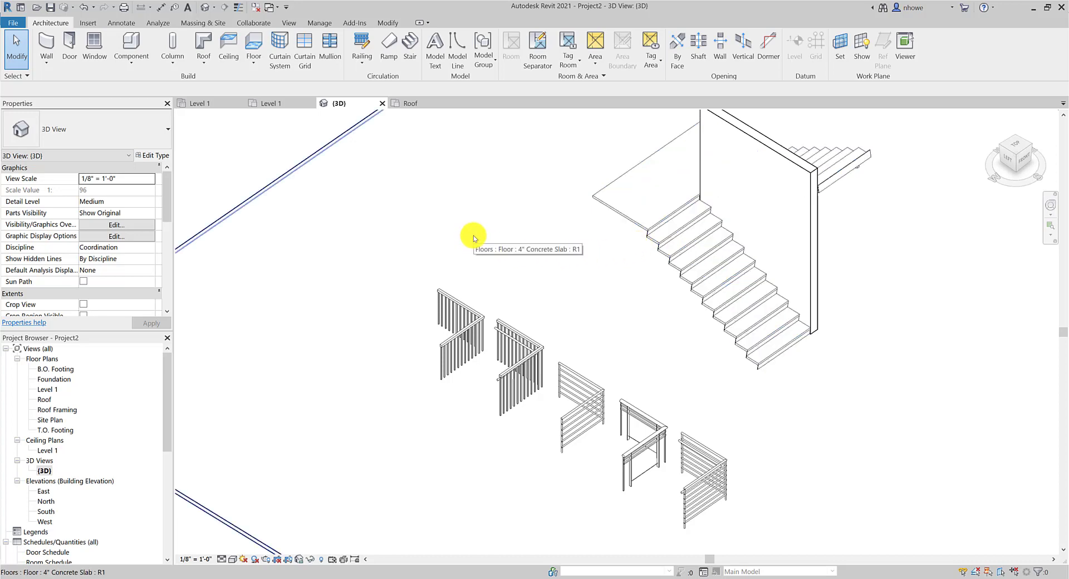
scroll(473, 236, down, 3)
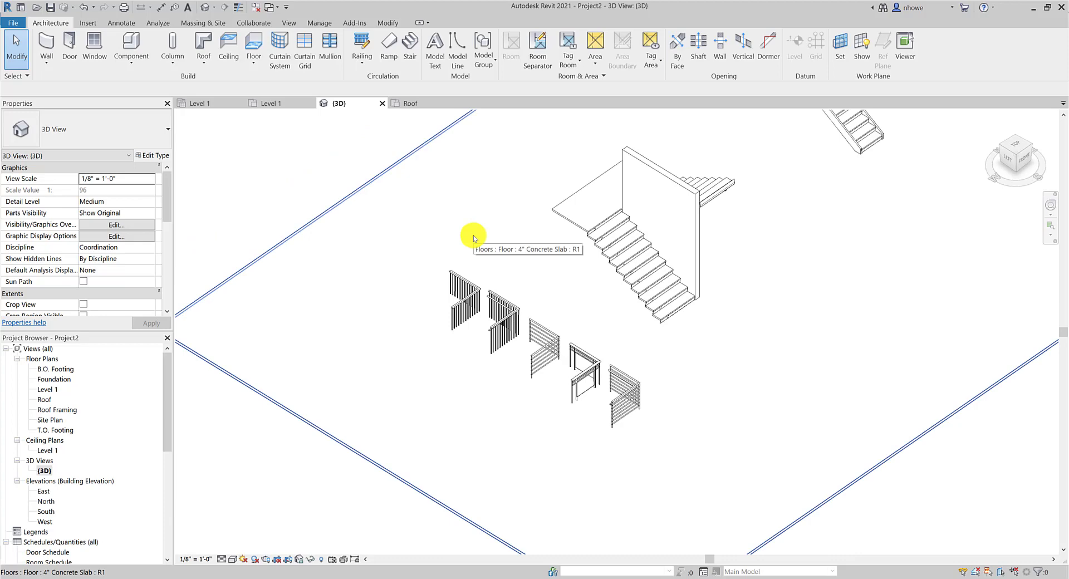
click(361, 61)
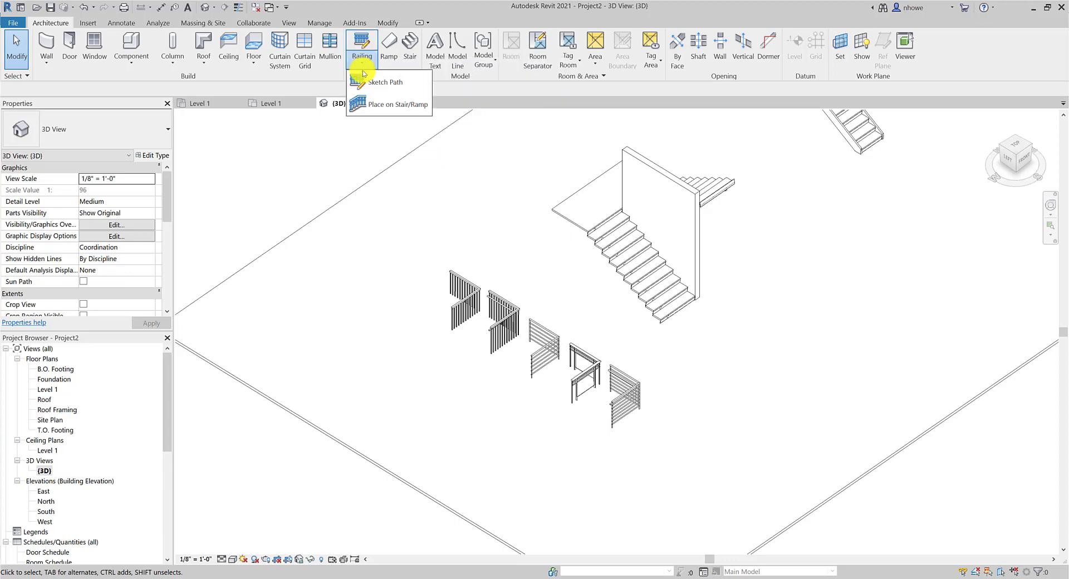
click(409, 104)
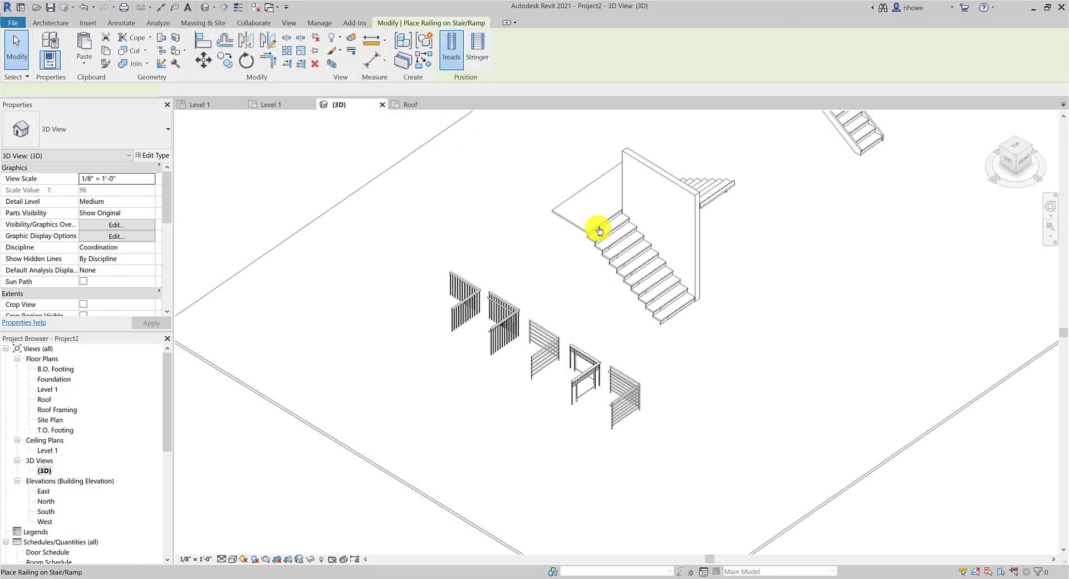
click(611, 264)
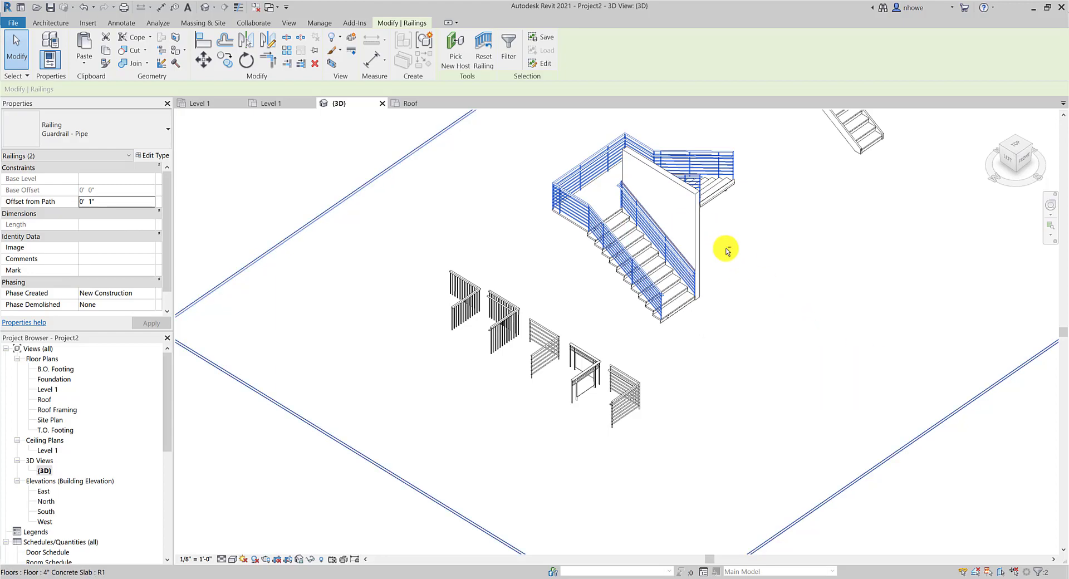
Inspect the new railings around the stair and landing from several sides and delete them.
shift+middle_drag(723, 245, 649, 198)
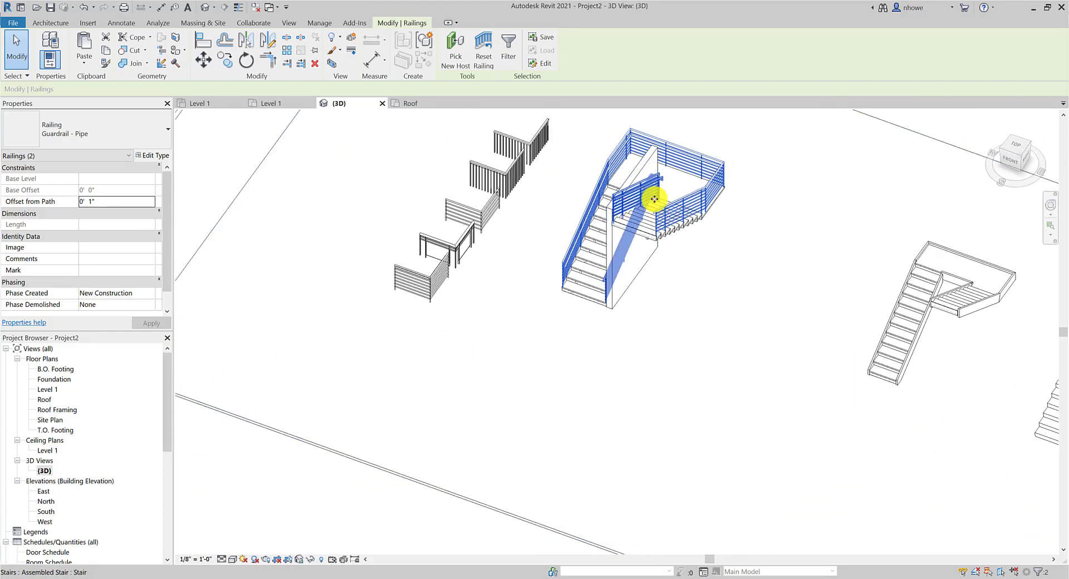
scroll(657, 172, up, 5)
shift+middle_drag(653, 158, 594, 172)
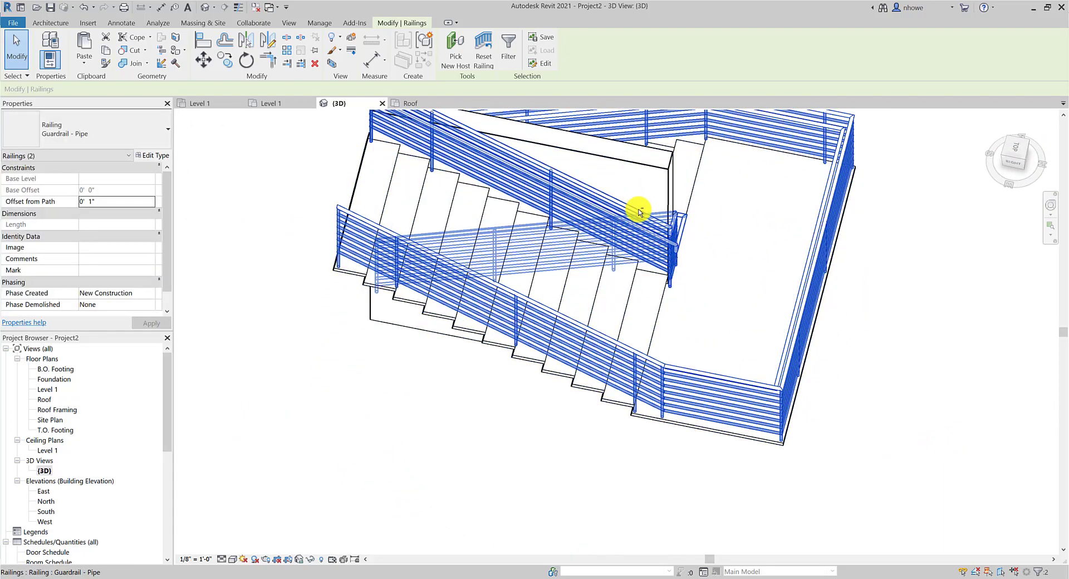
scroll(615, 227, down, 4)
mouse_move(616, 227)
shift+middle_down()
mouse_move(744, 245)
mouse_move(766, 234)
mouse_move(740, 222)
mouse_move(626, 243)
shift+middle_up()
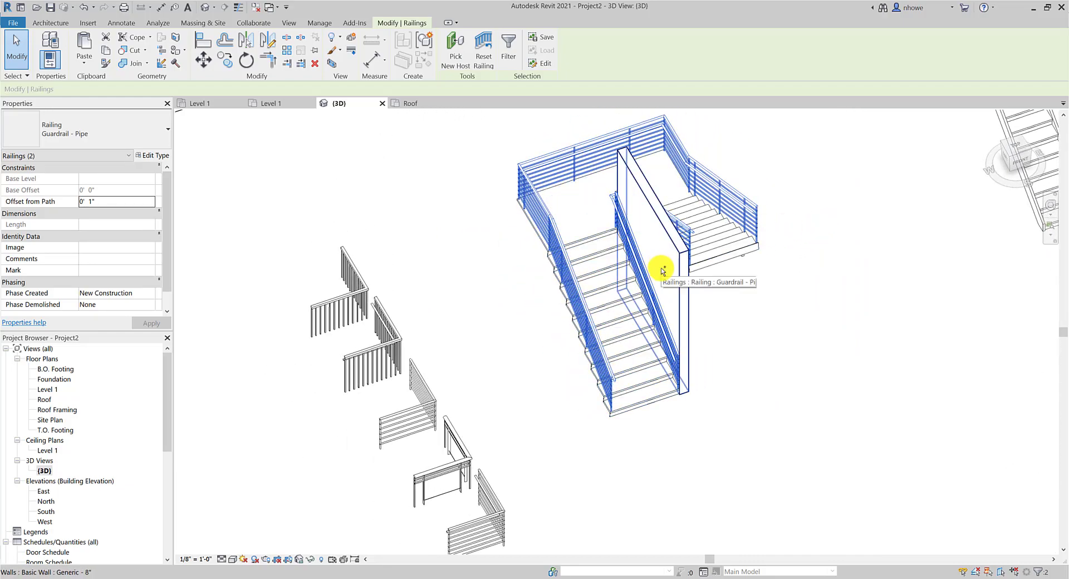
key(Delete)
scroll(661, 269, down, 3)
shift+middle_drag(641, 234, 551, 241)
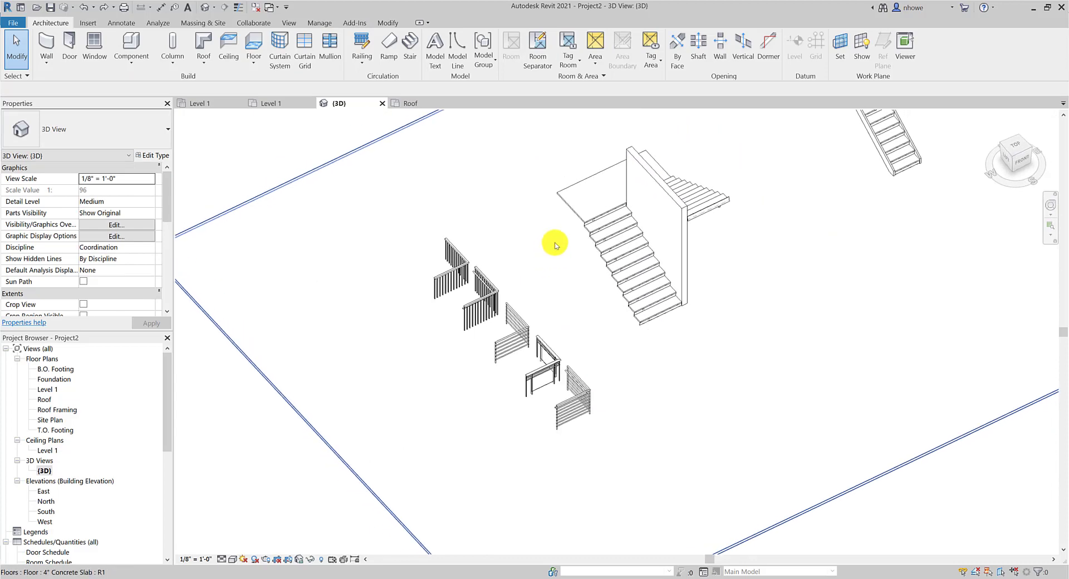
Sketch a three-segment railing path about 15'-6", 3'-6" and 5'-6" long in front of the sample railings.
click(362, 63)
click(390, 79)
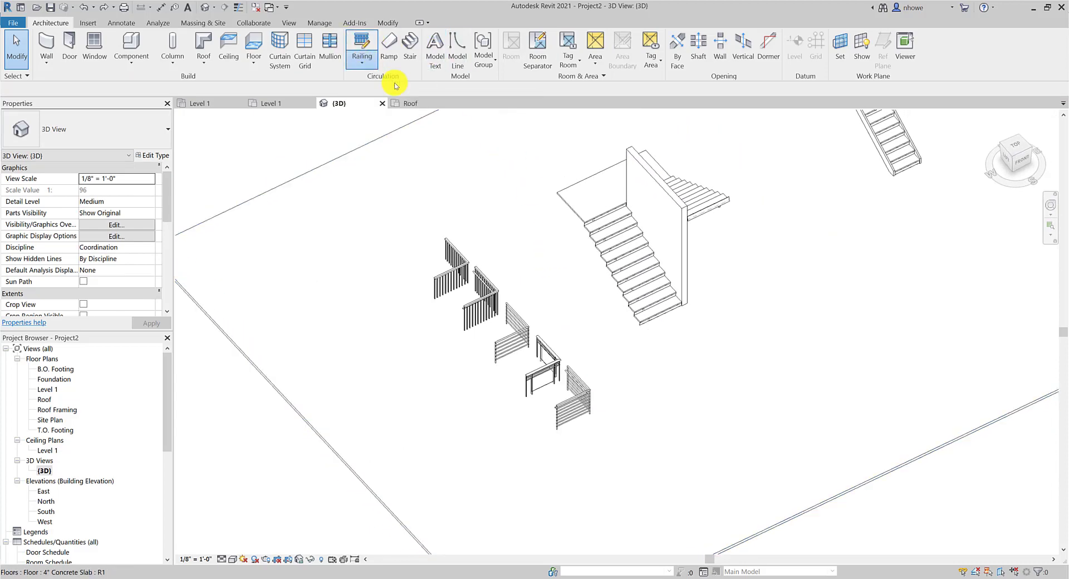
click(366, 337)
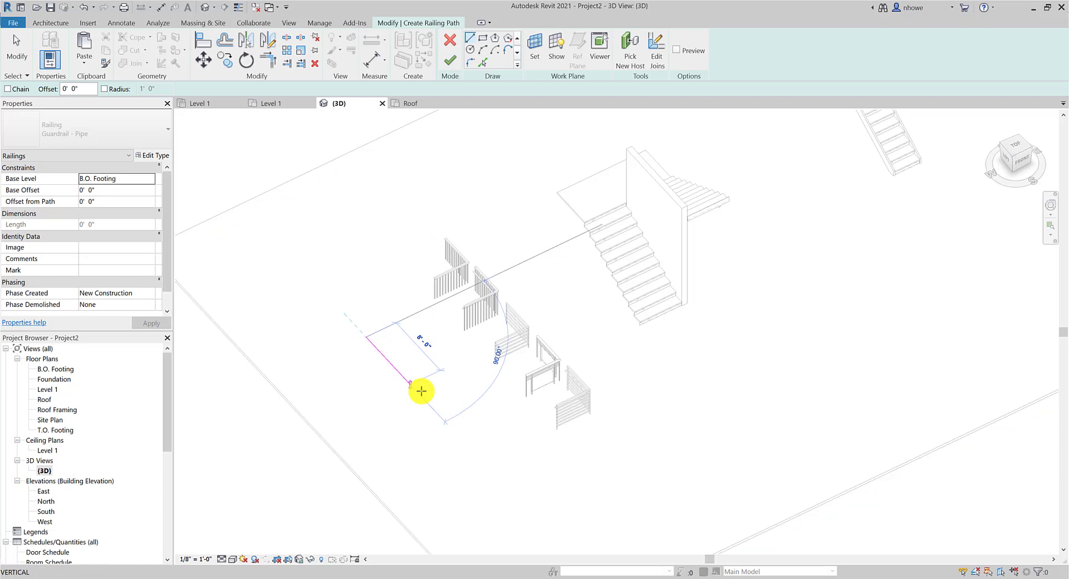
click(453, 428)
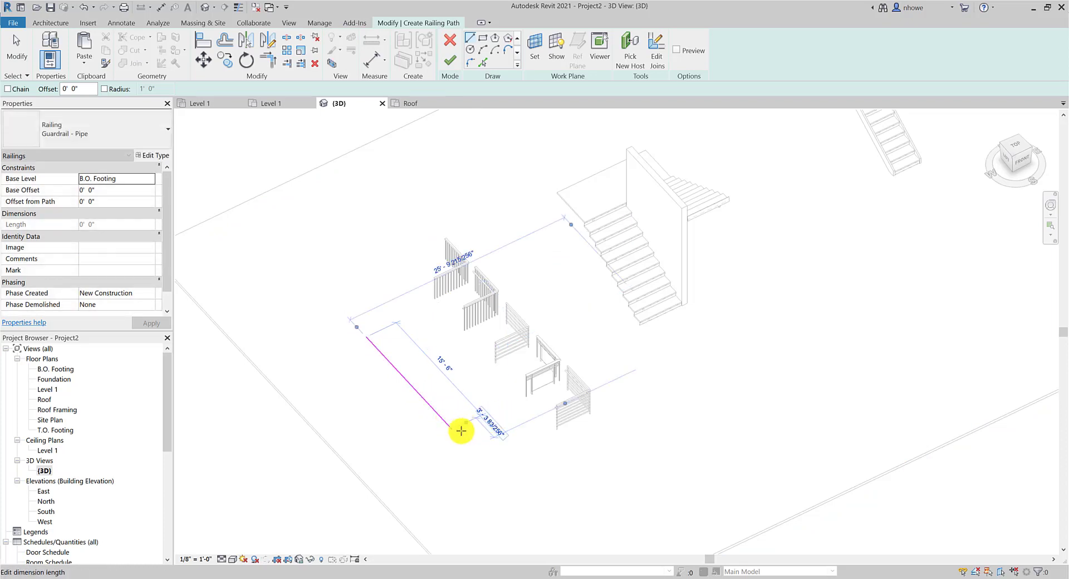
click(453, 429)
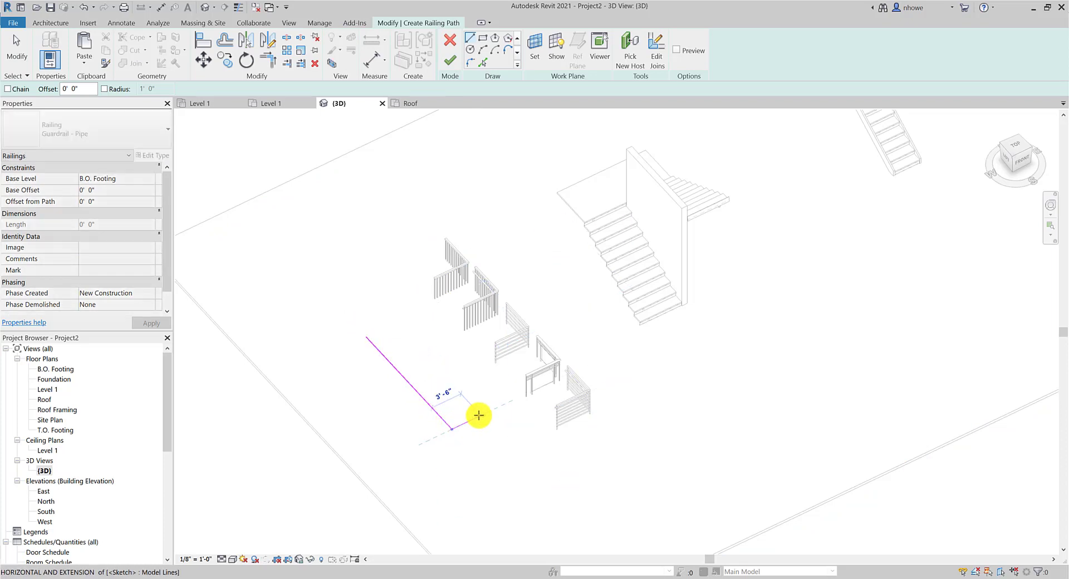
click(483, 416)
click(483, 417)
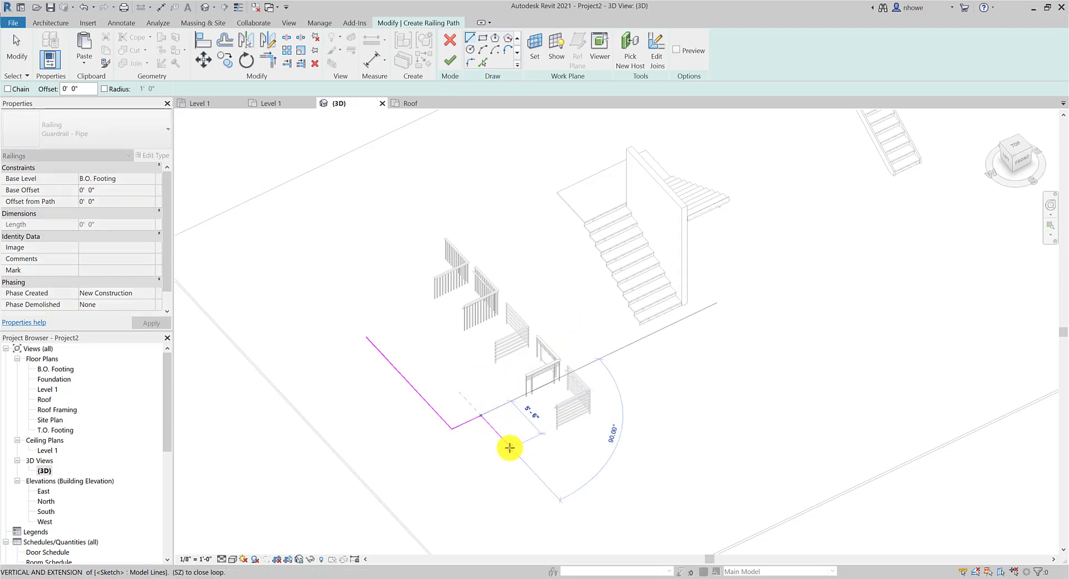
click(511, 447)
key(l)
key(f)
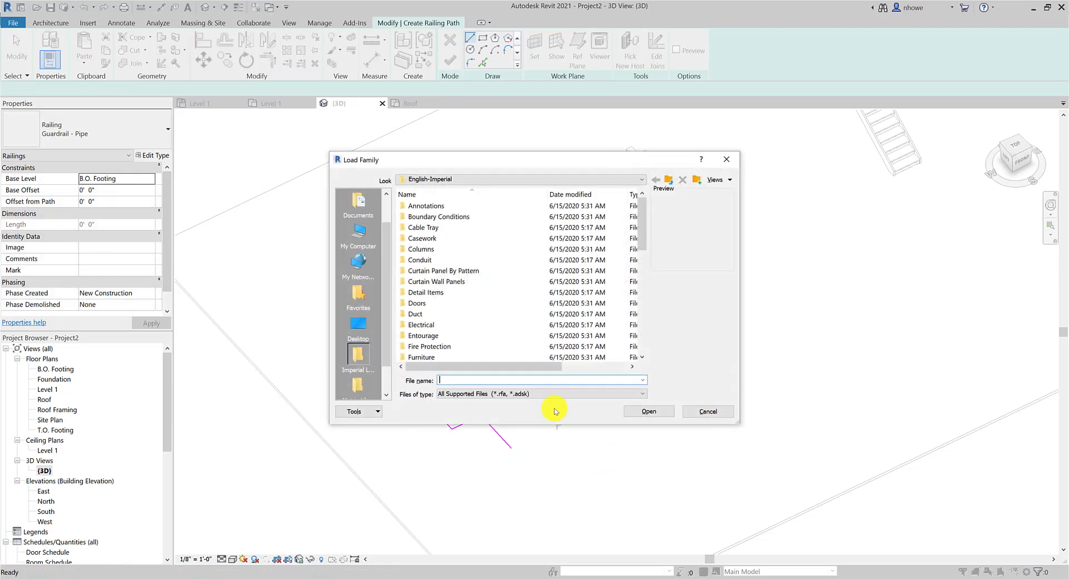
click(704, 413)
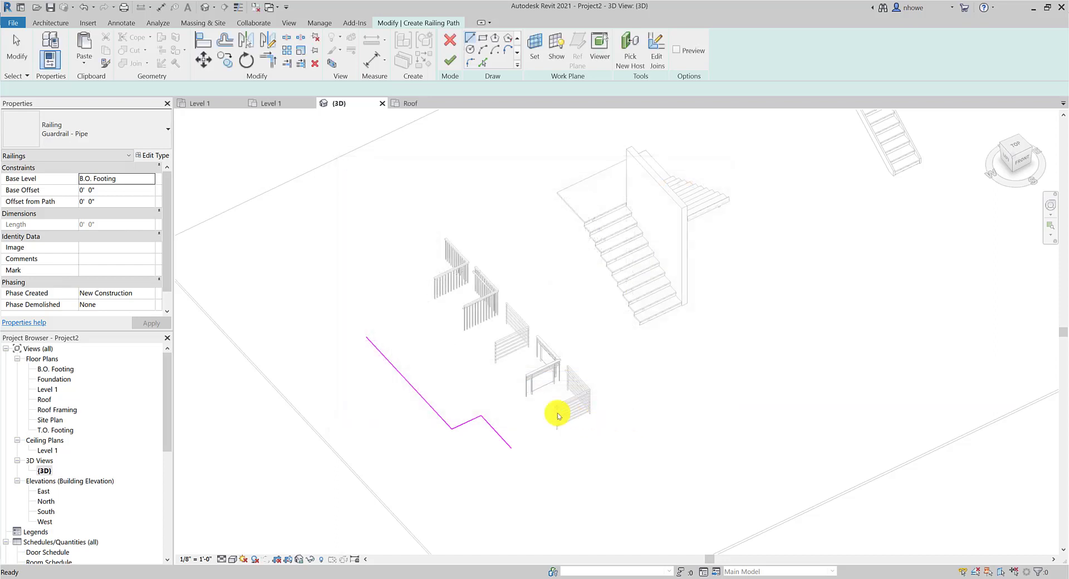
Finish the sketched Guardrail - Pipe railing and set its base level to Level 1.
click(451, 67)
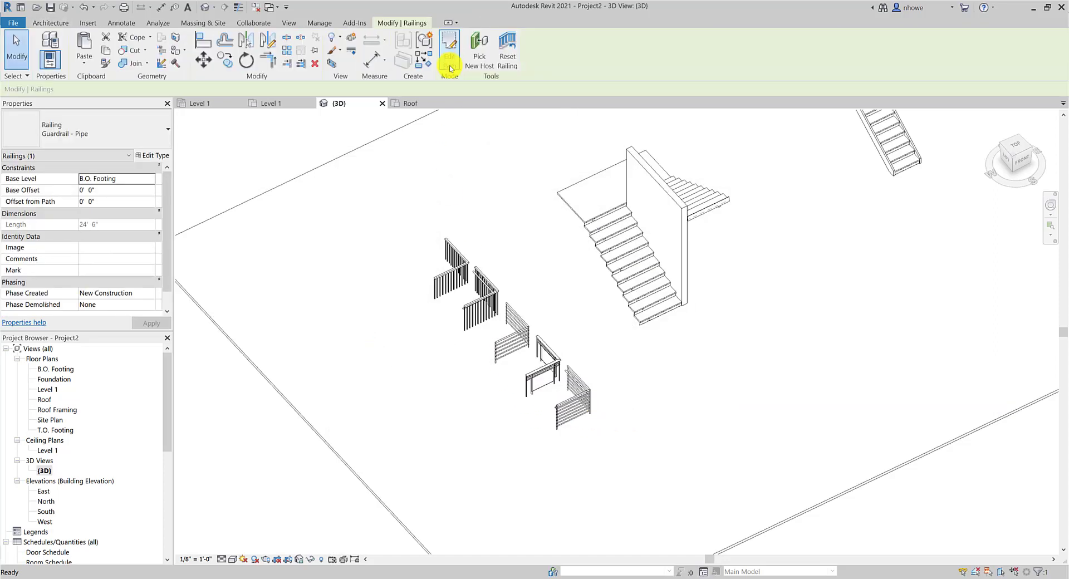
shift+middle_drag(183, 210, 359, 192)
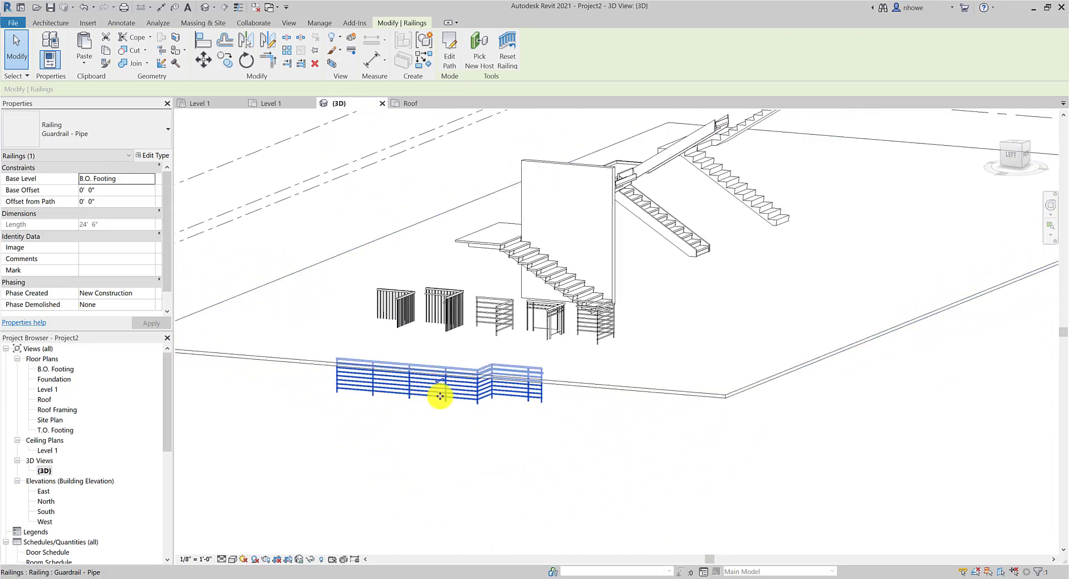
click(144, 180)
click(150, 179)
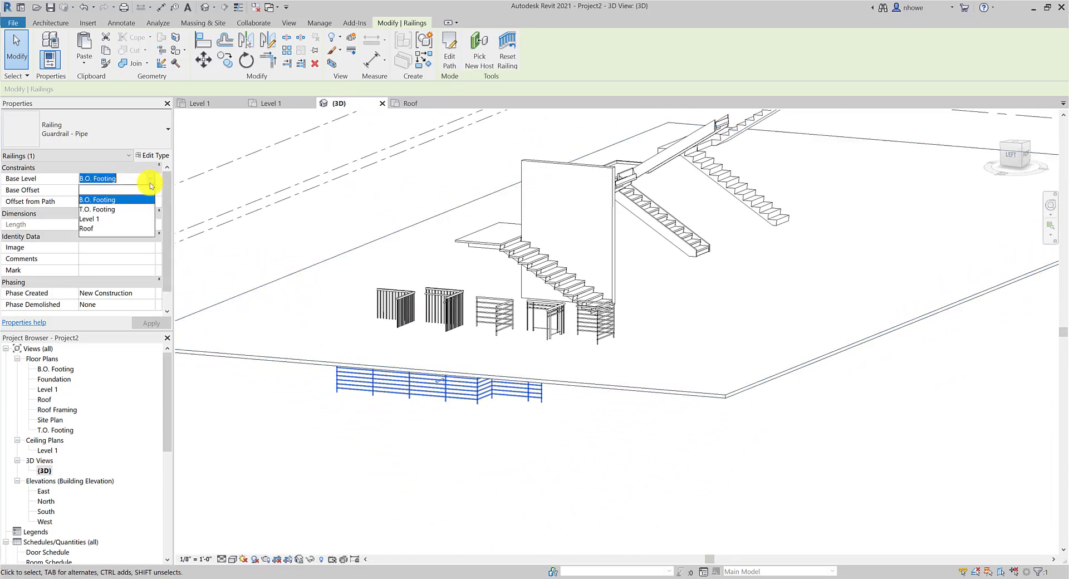
click(114, 218)
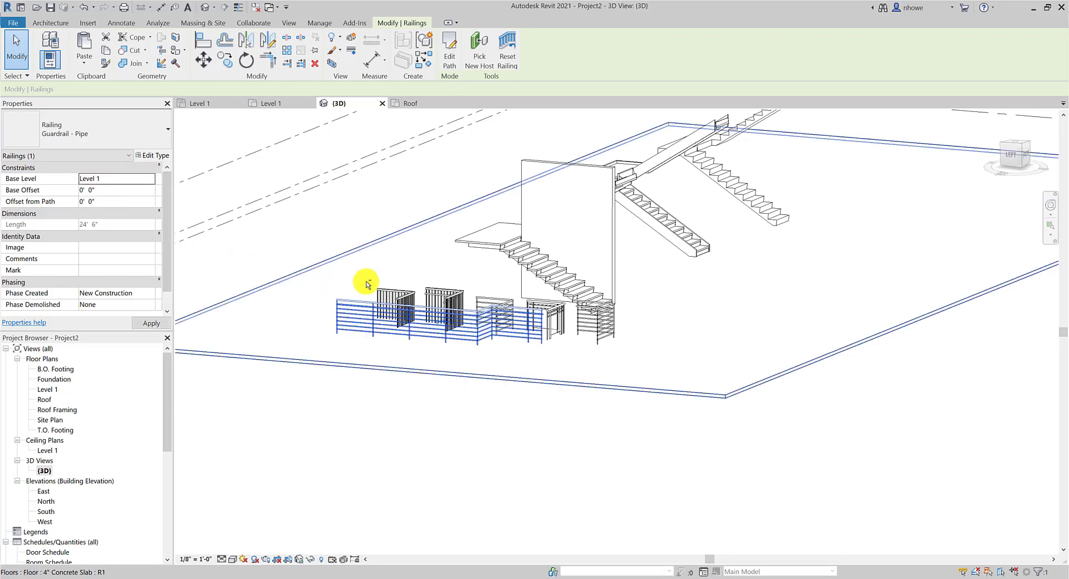
shift+middle_drag(365, 286, 421, 323)
key(Escape)
Delete the three-segment railing in front of the sample railings.
scroll(421, 322, up, 3)
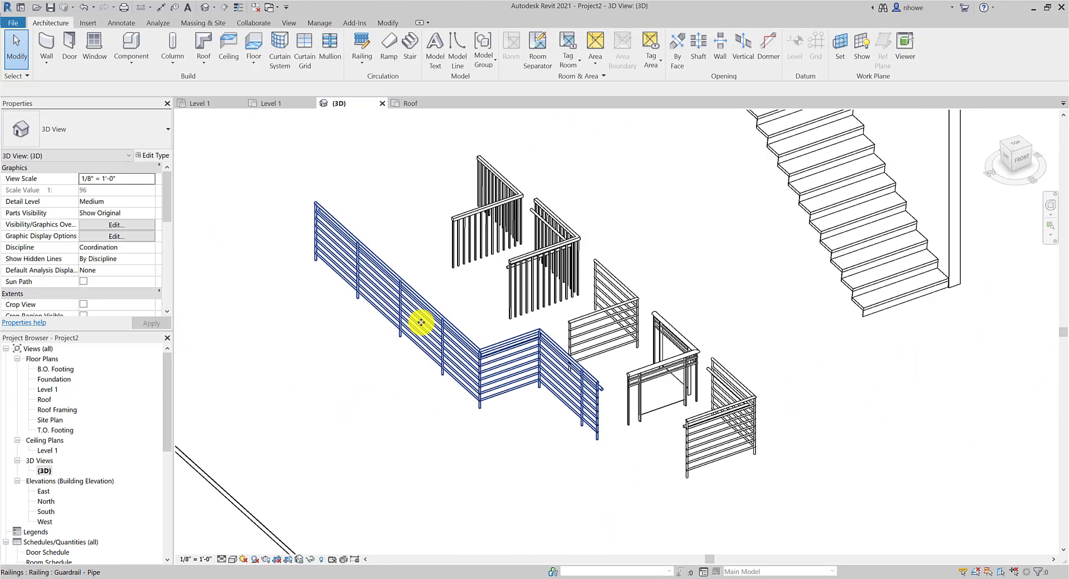
click(511, 353)
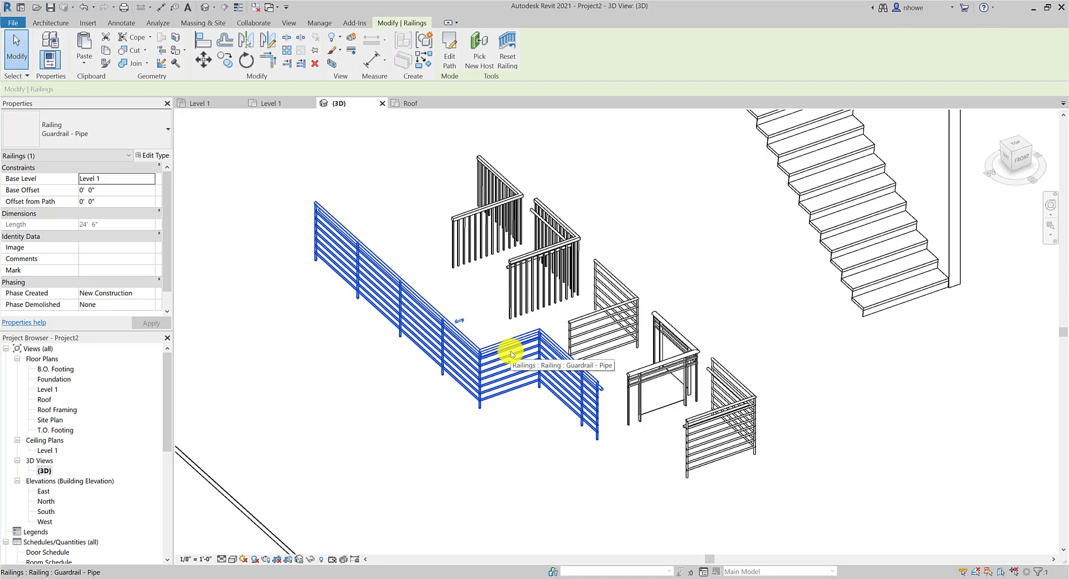
key(Delete)
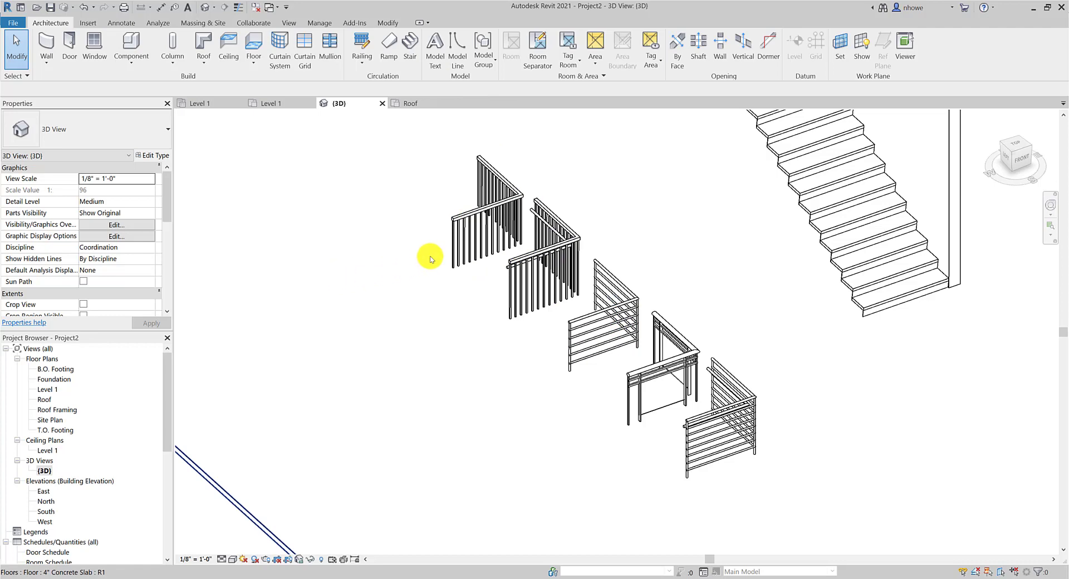
Change the Handrail - Rectangular sample railing at the end of the row to the type Glass Panel - Bottom Fill.
shift+middle_drag(430, 257, 411, 217)
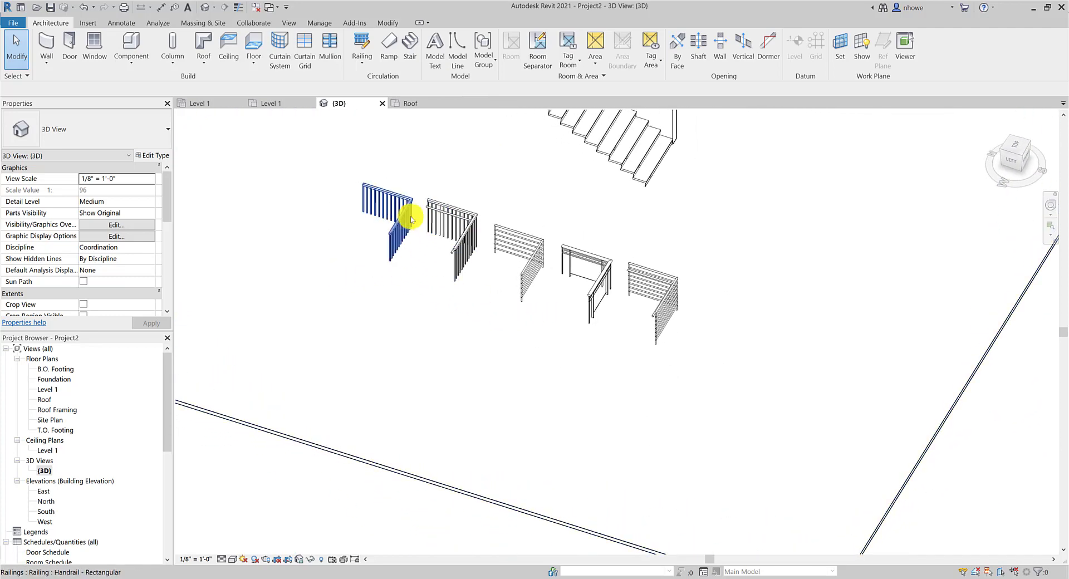
click(402, 217)
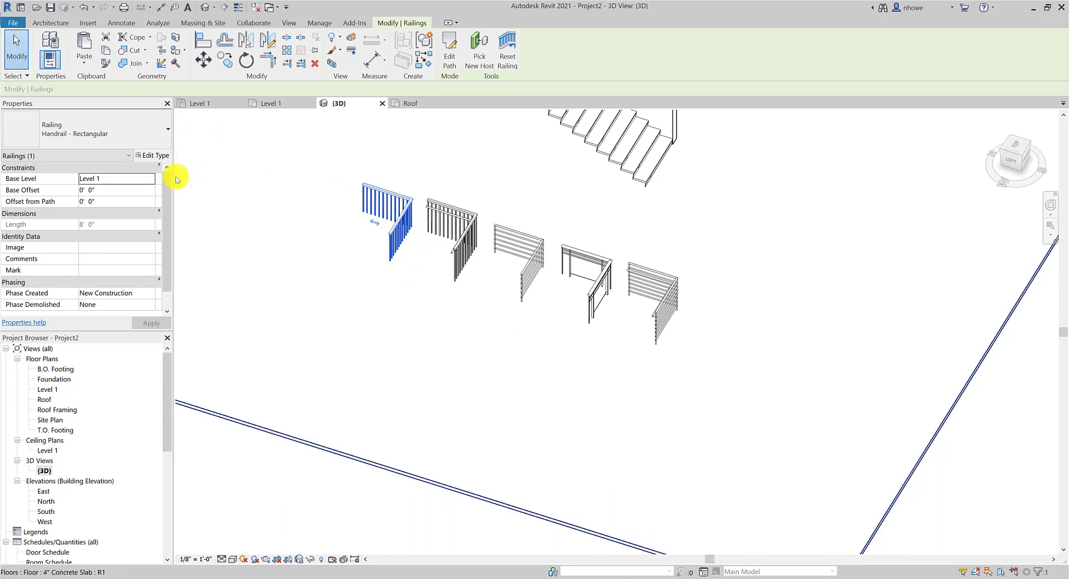
click(167, 129)
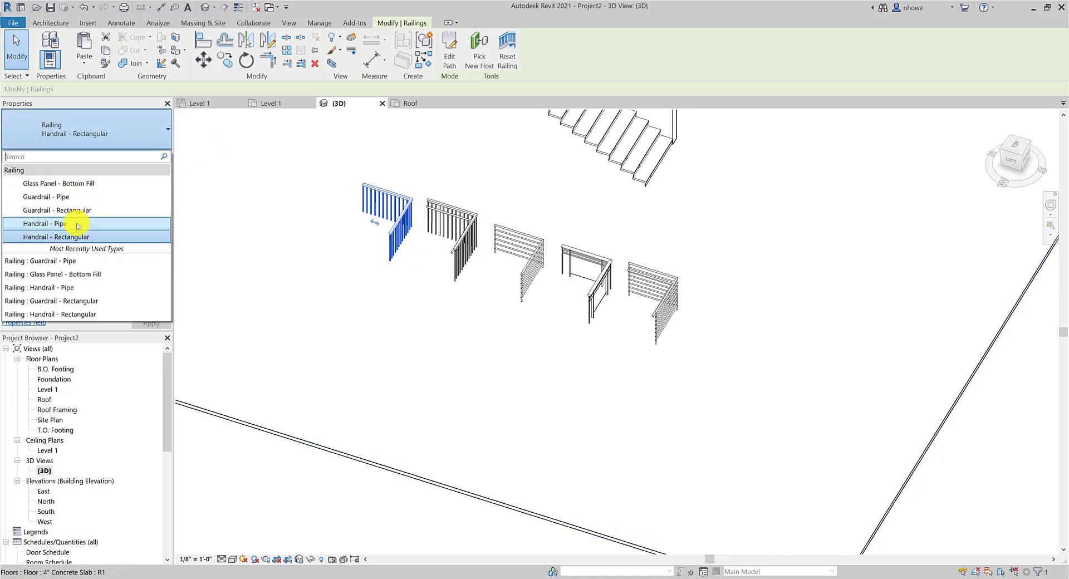
click(80, 185)
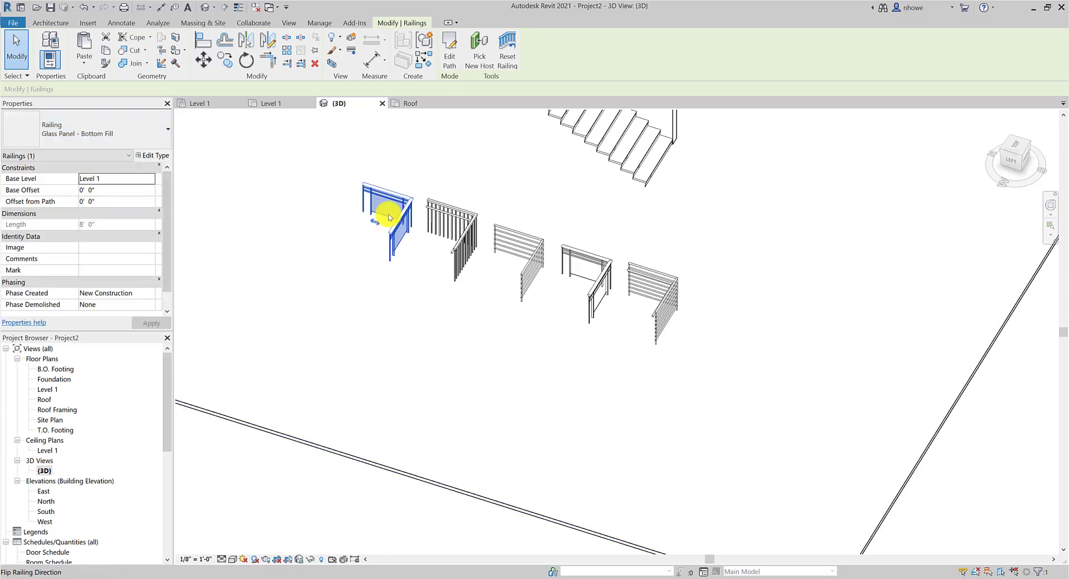
scroll(399, 210, up, 1)
scroll(398, 211, up, 3)
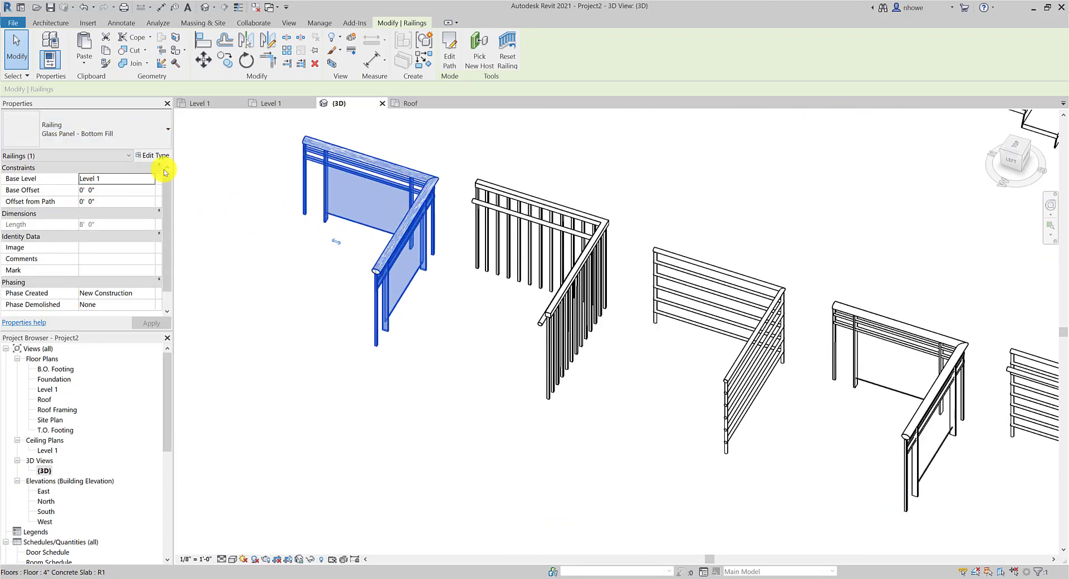
click(122, 142)
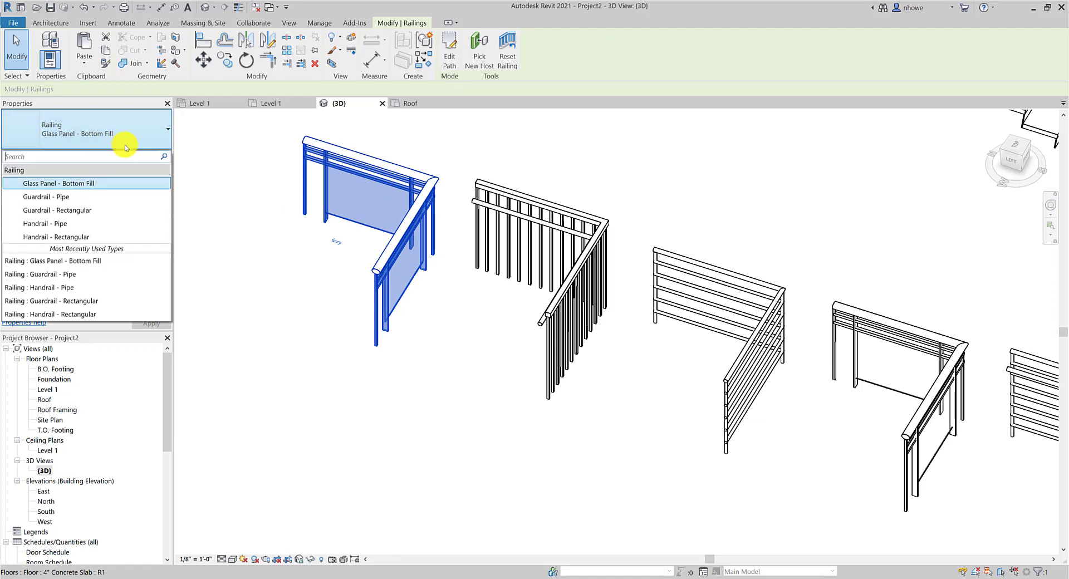
double_click(508, 215)
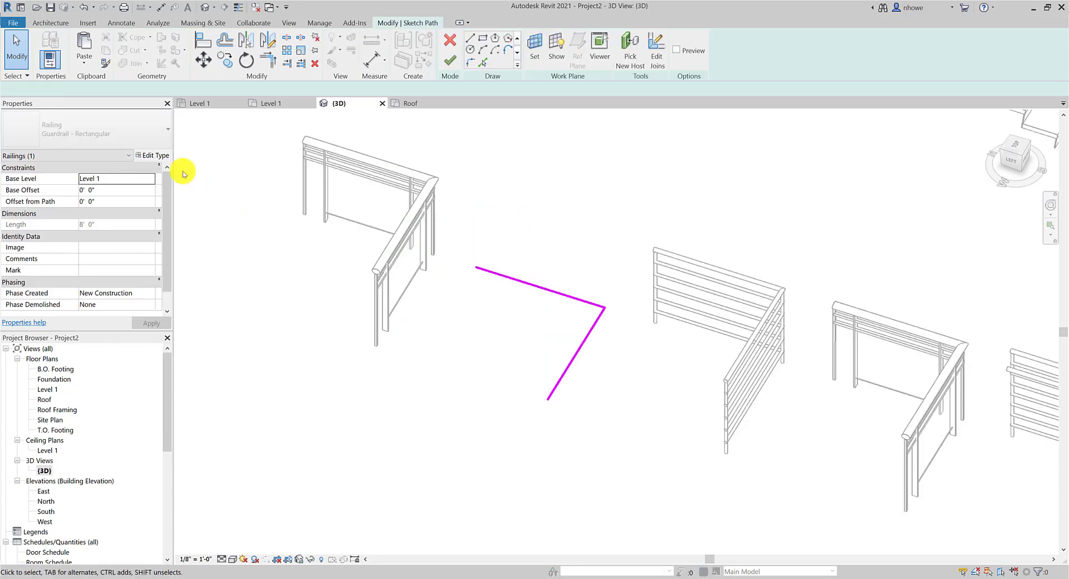
click(111, 130)
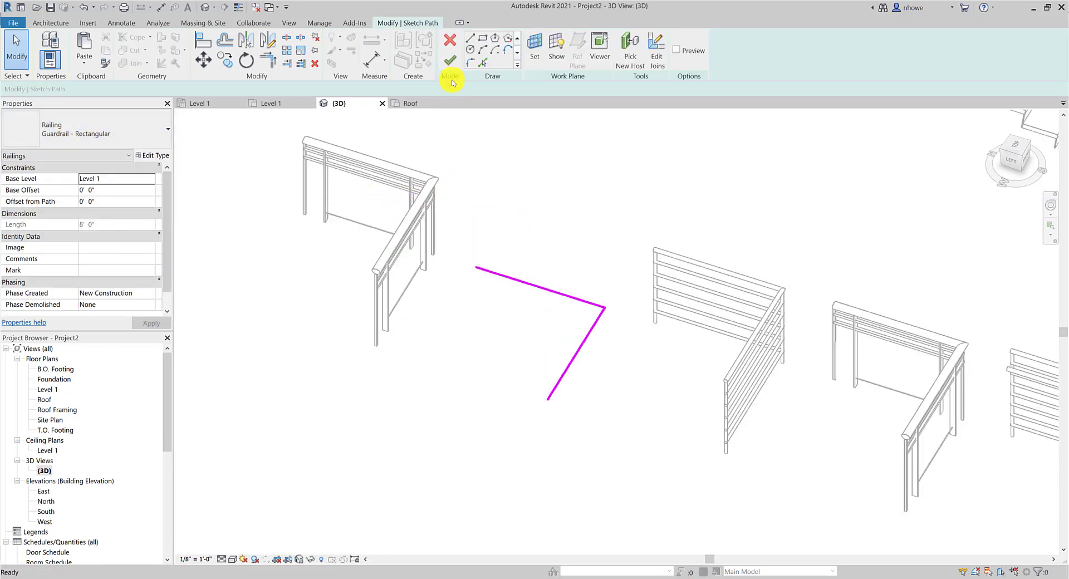
click(448, 54)
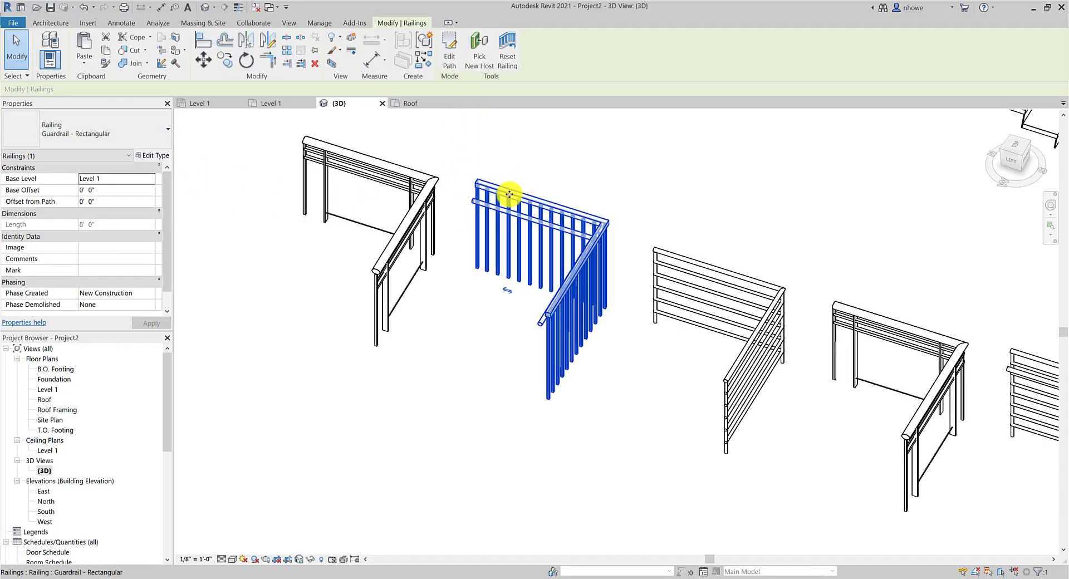
key(Escape)
Change the Guardrail - Rectangular sample railing to Guardrail - Pipe and select the neighbouring Handrail - Pipe railing for comparison.
click(510, 204)
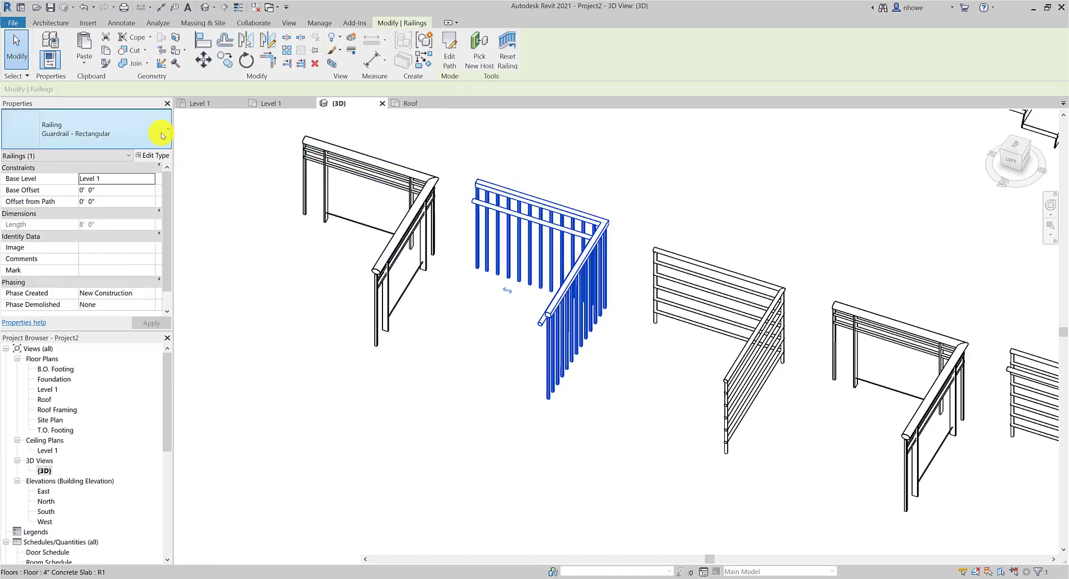
click(157, 131)
click(110, 196)
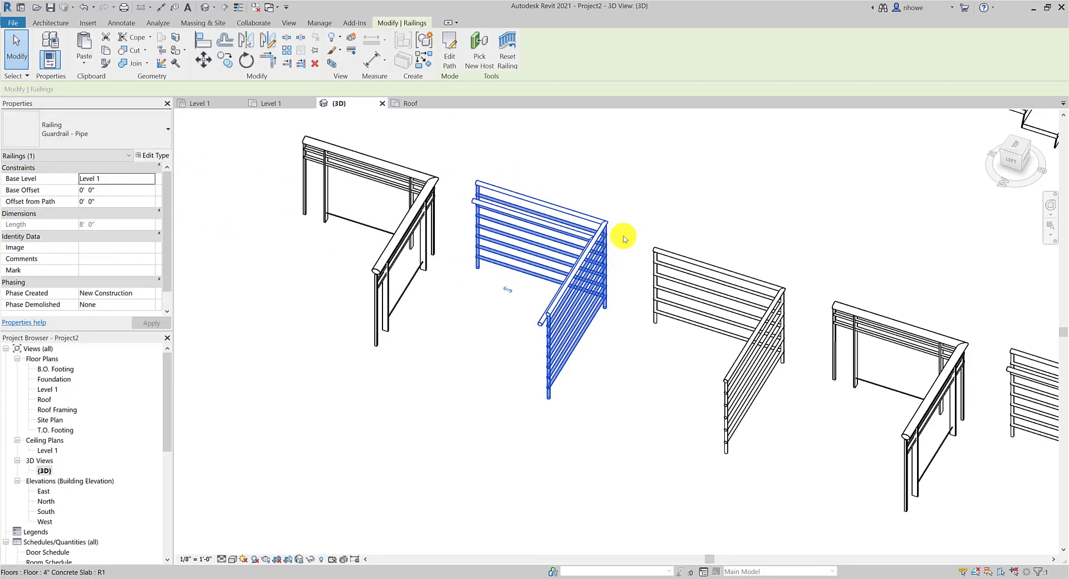
click(688, 295)
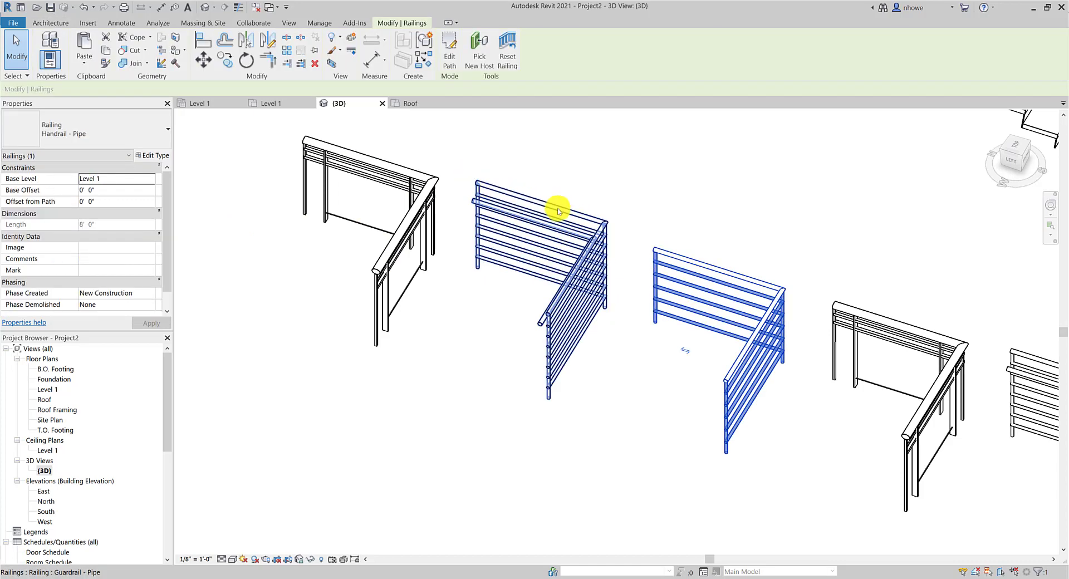
Change the middle sample railing to Guardrail - Rectangular and the neighbouring Glass Panel - Bottom Fill railing to Handrail - Pipe.
click(150, 125)
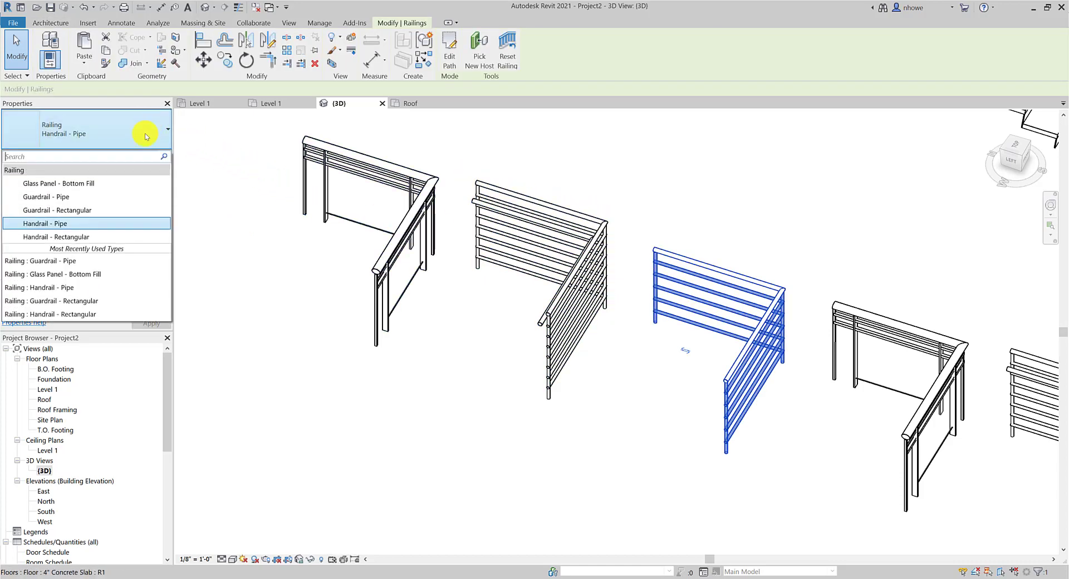
click(93, 211)
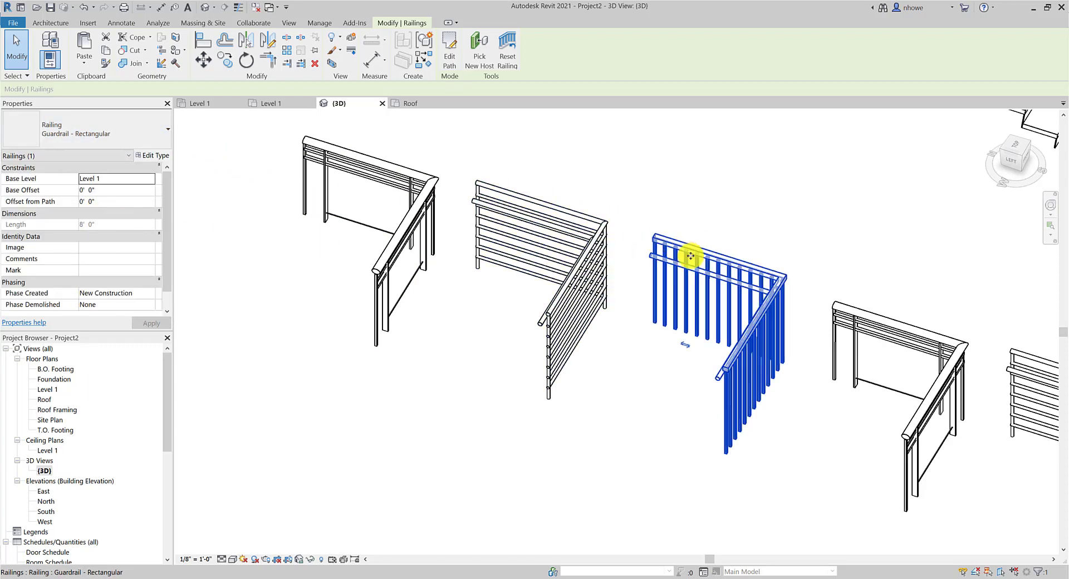
scroll(699, 256, down, 1)
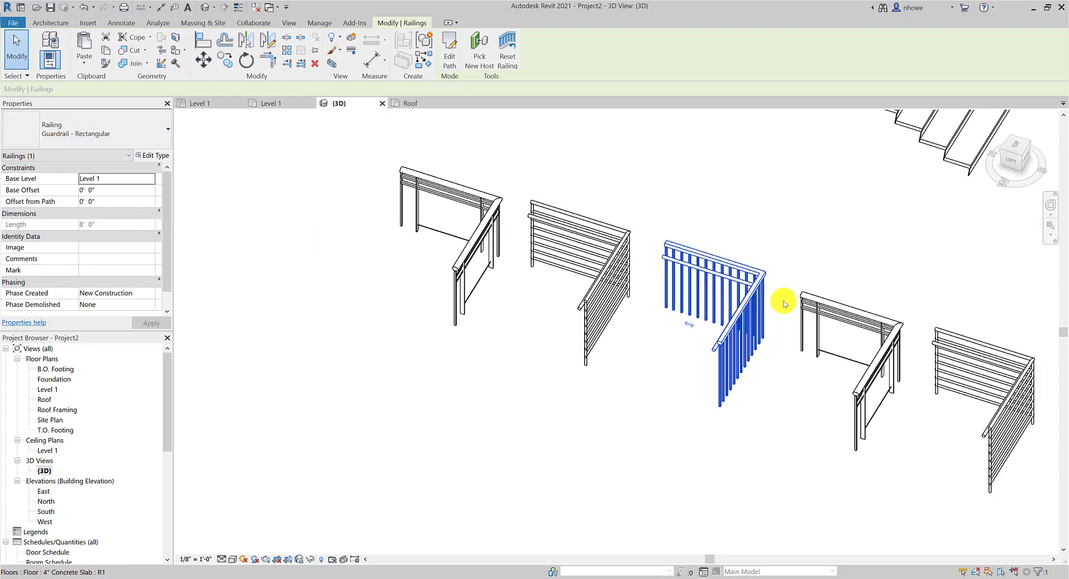
click(885, 310)
click(167, 130)
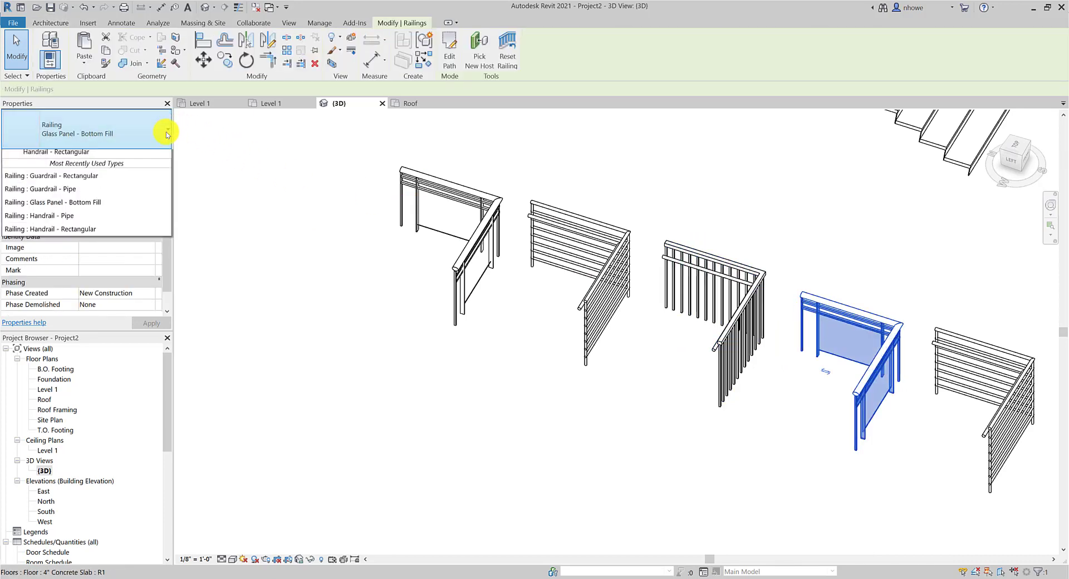
click(110, 222)
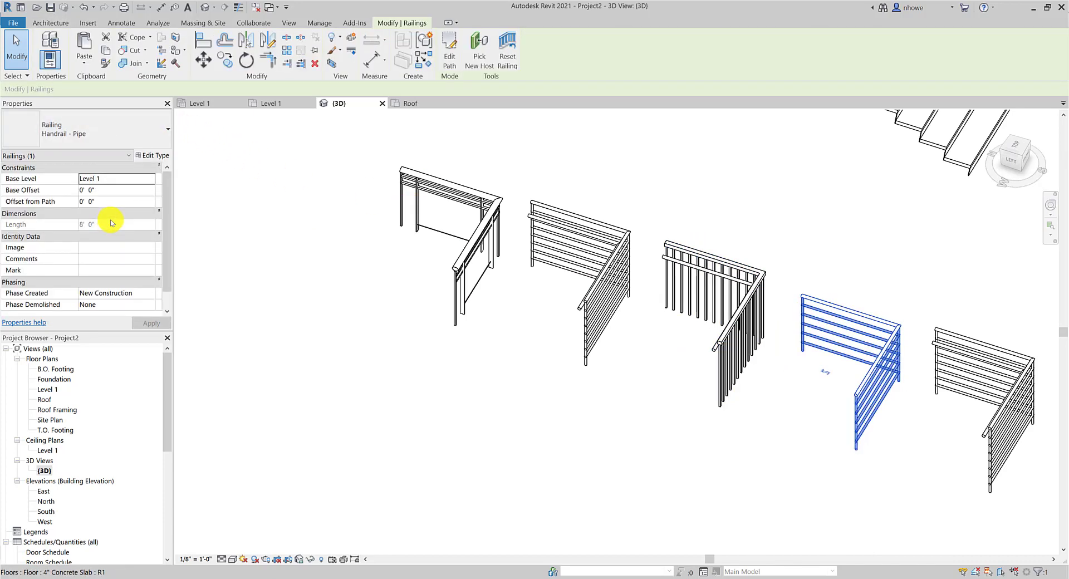
Change the Guardrail - Pipe railing at the end of the row nearest the stair foot to Handrail - Rectangular.
shift+middle_drag(780, 315, 729, 256)
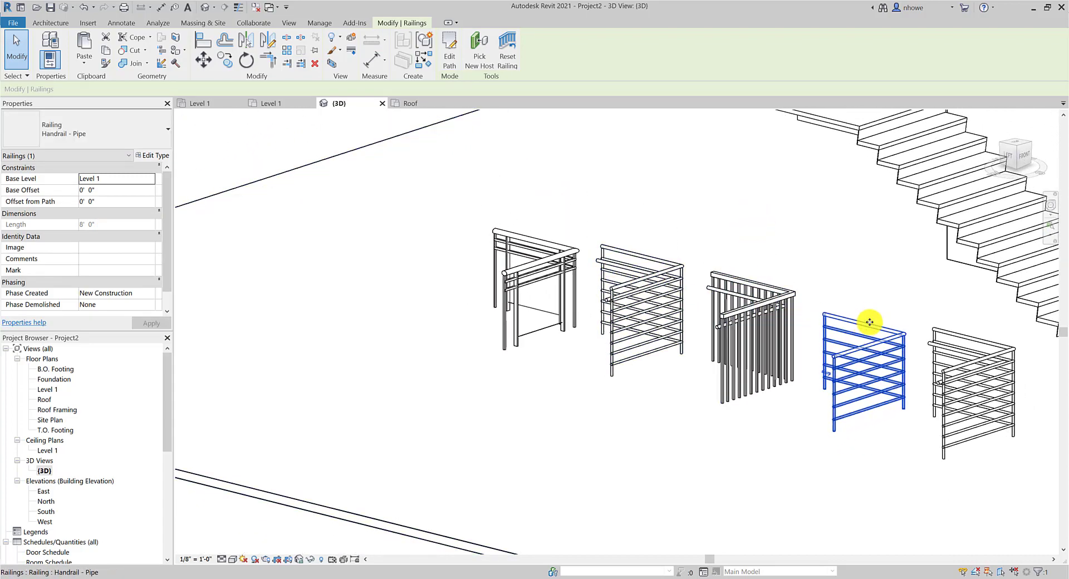
scroll(878, 332, up, 4)
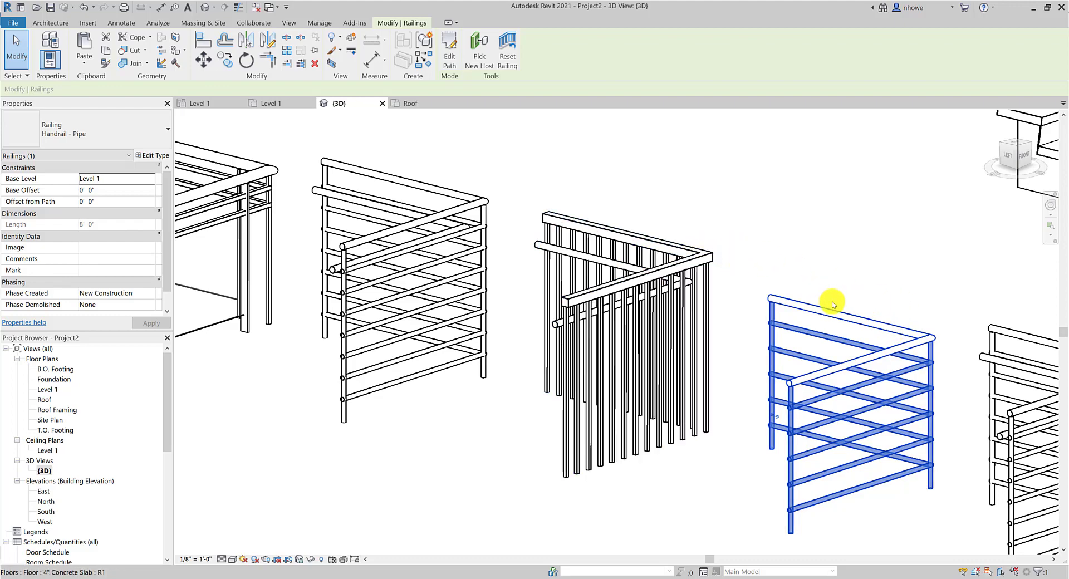
scroll(891, 309, down, 4)
scroll(865, 322, up, 5)
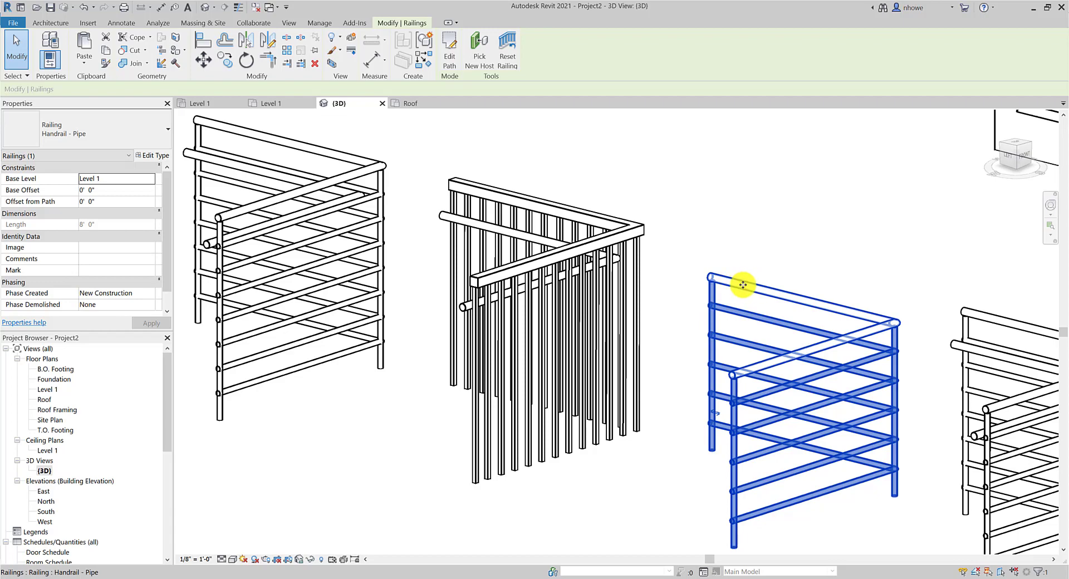
scroll(641, 232, down, 2)
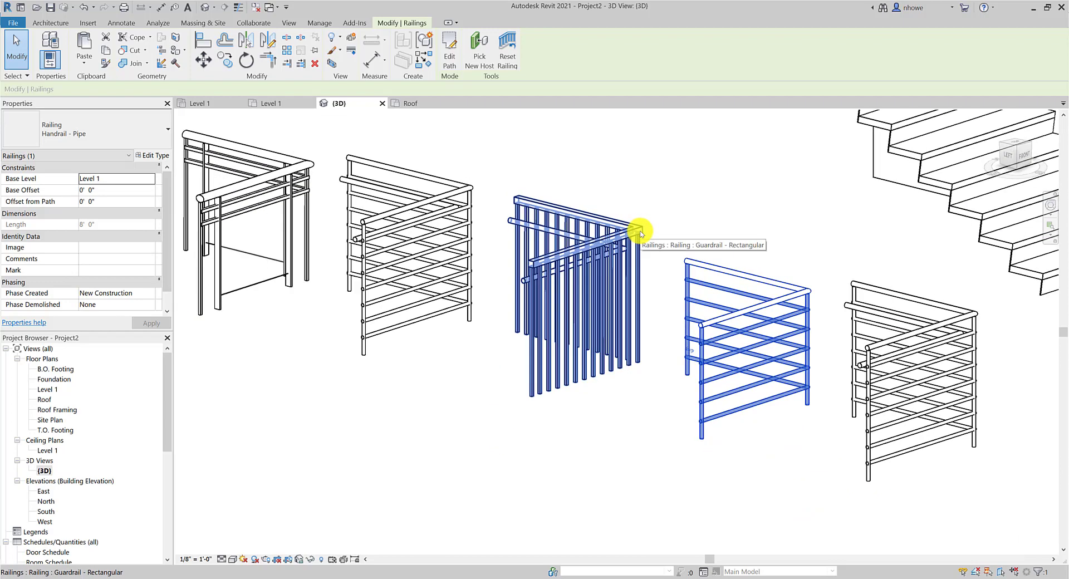
scroll(640, 232, down, 2)
click(788, 295)
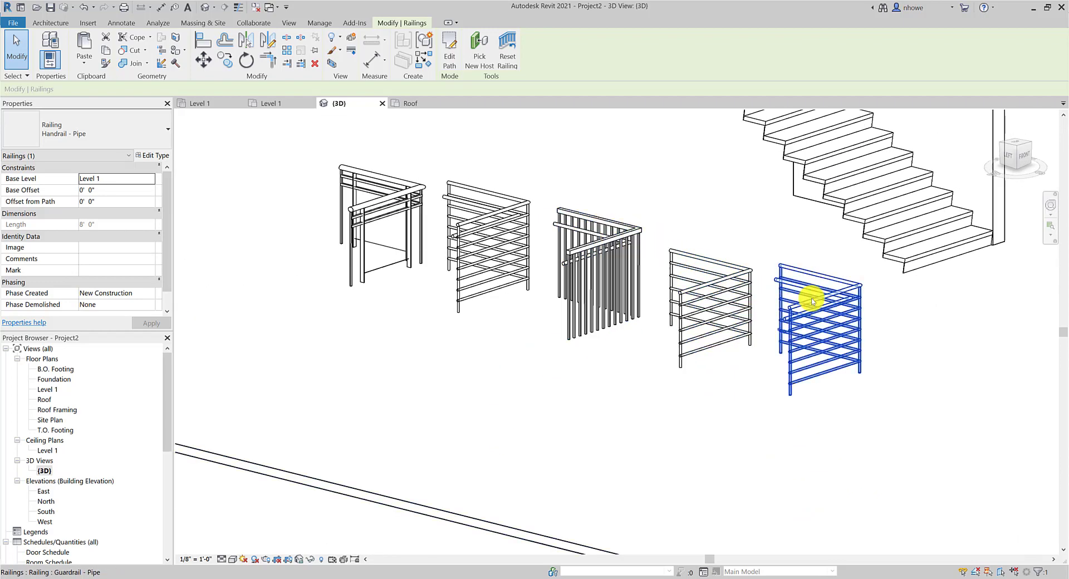
click(148, 131)
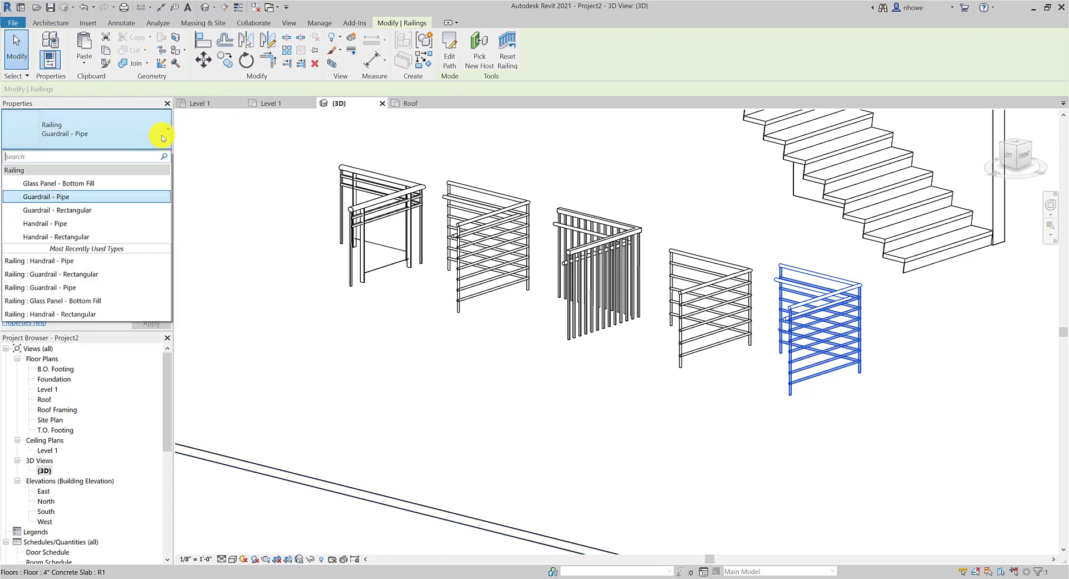
click(99, 238)
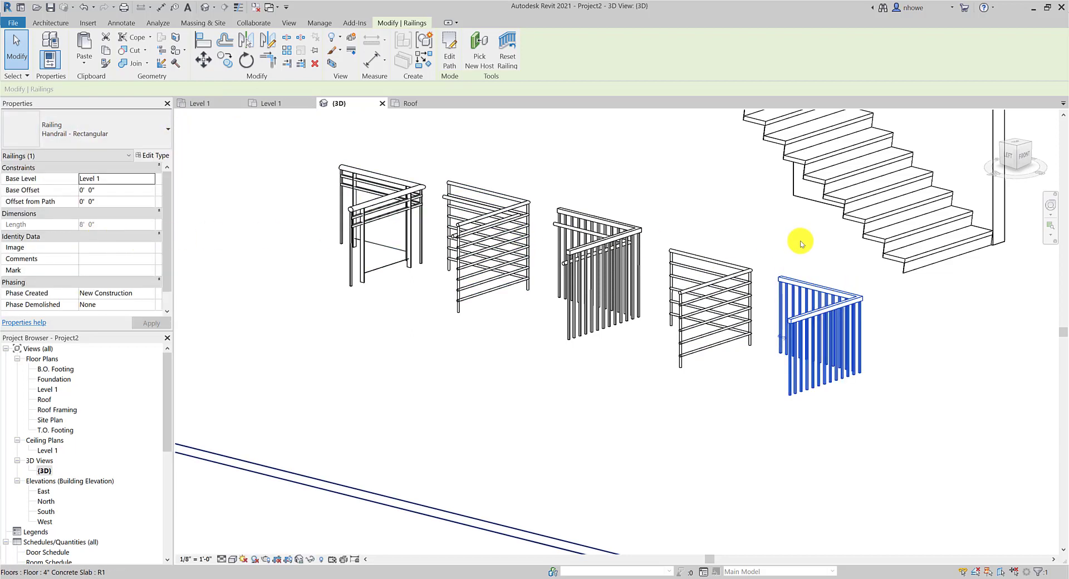
click(825, 253)
key(Escape)
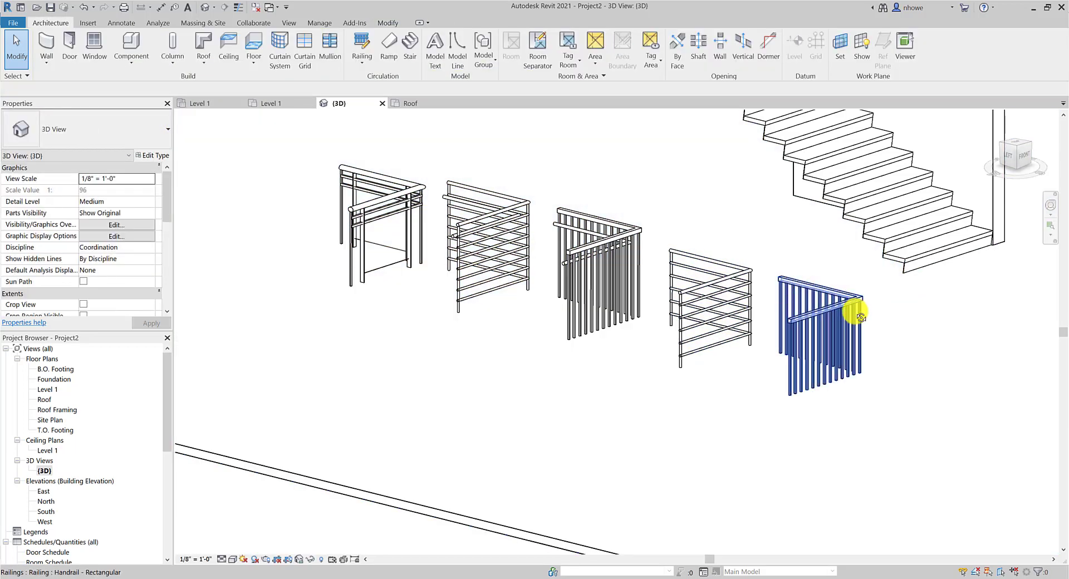
Compare the five sample railings in 3D, examining how the glass panel, guardrail and handrail types differ.
shift+middle_drag(737, 305, 910, 327)
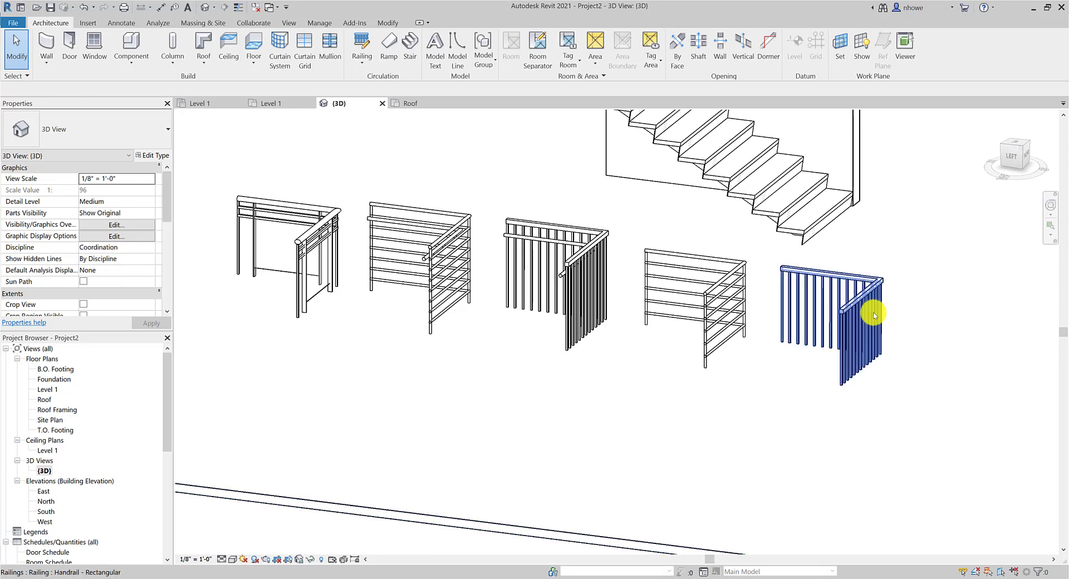
scroll(651, 269, down, 2)
scroll(651, 269, down, 2)
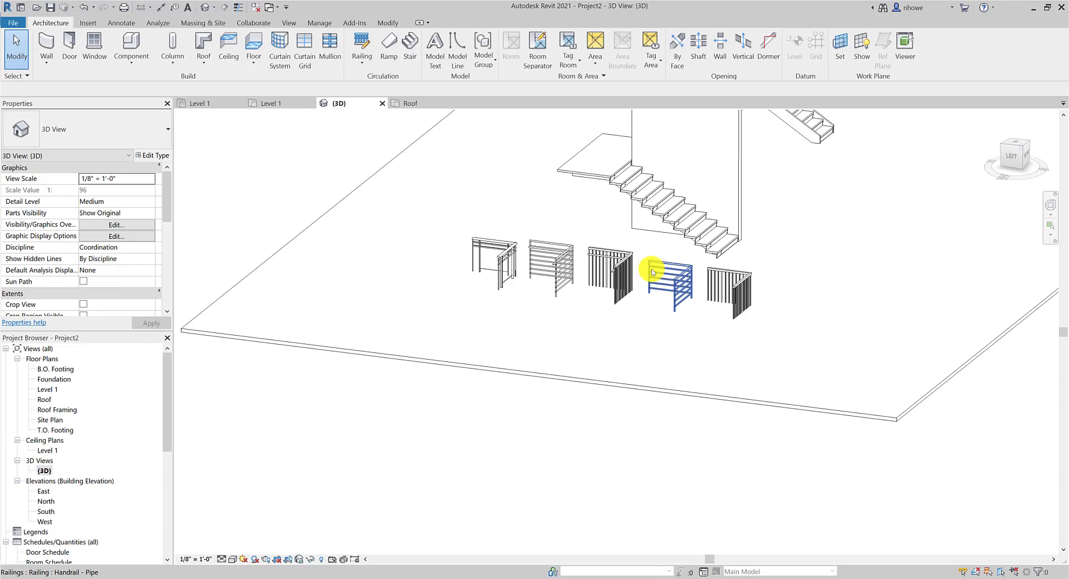
scroll(453, 257, up, 4)
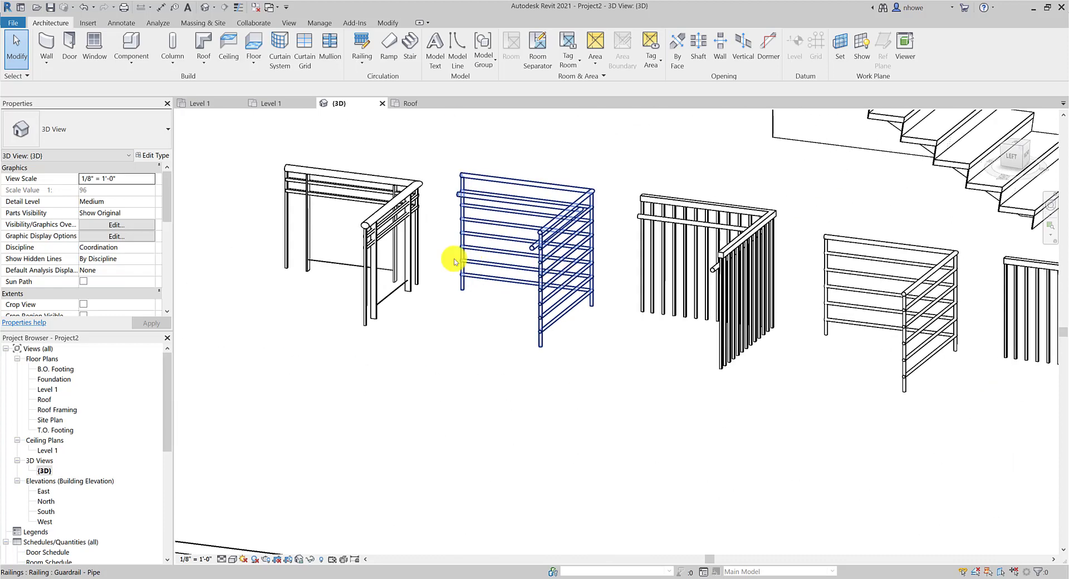
scroll(802, 259, down, 5)
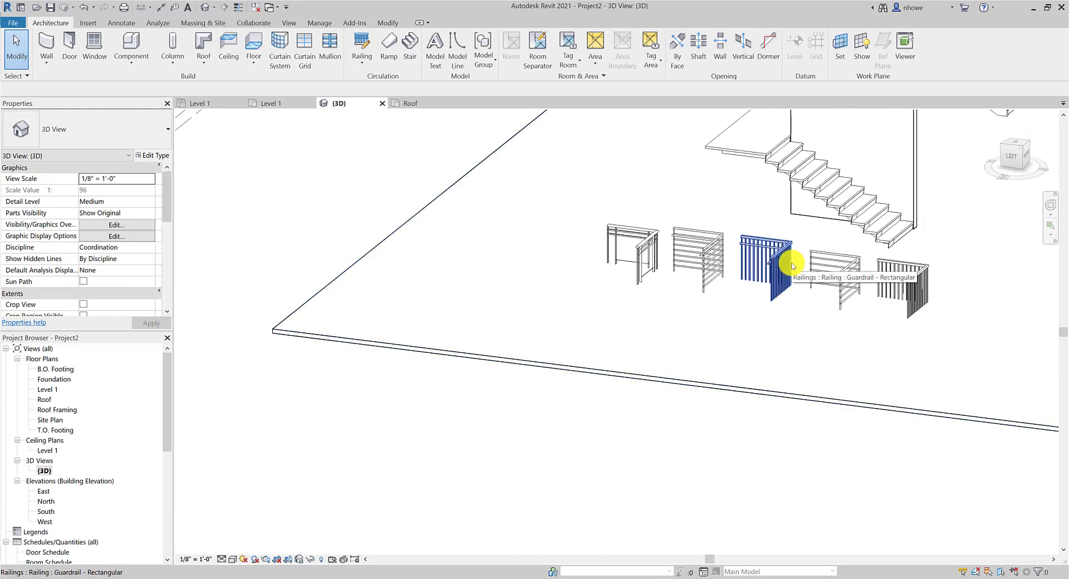
scroll(790, 264, up, 2)
scroll(793, 266, up, 2)
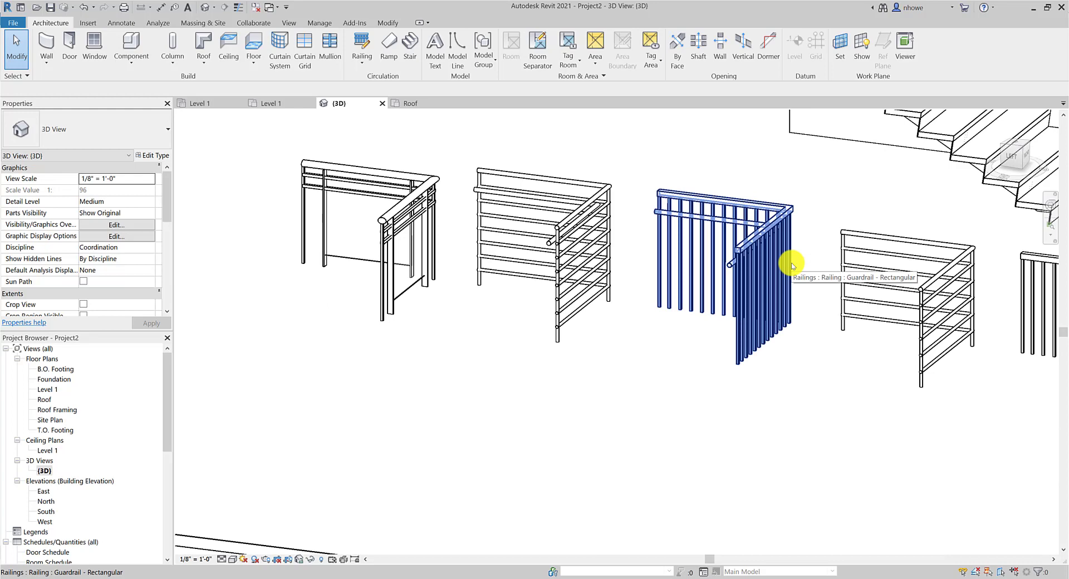
scroll(793, 266, down, 2)
shift+middle_drag(793, 266, 803, 256)
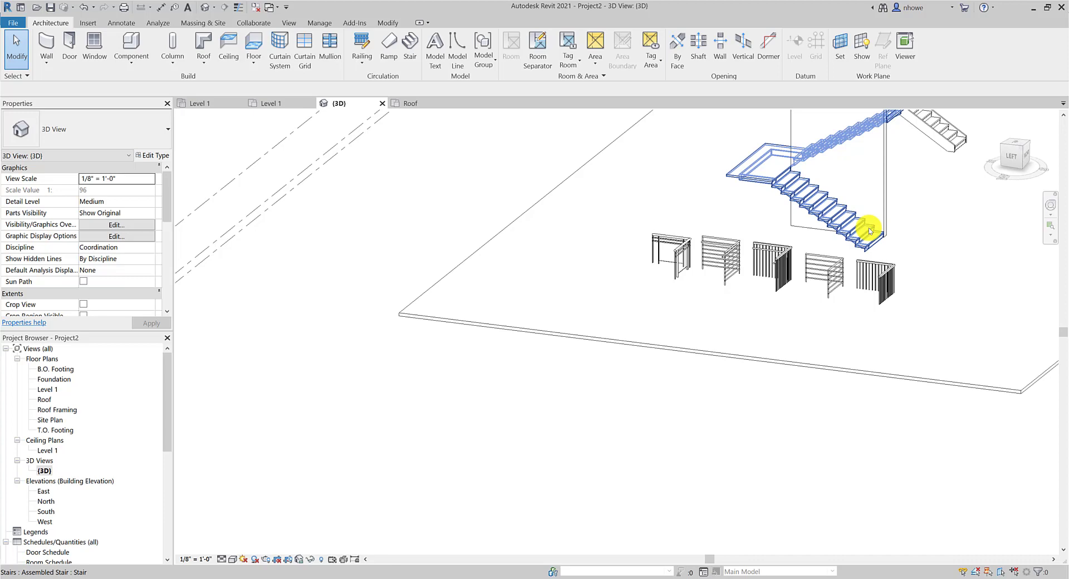
scroll(868, 228, up, 2)
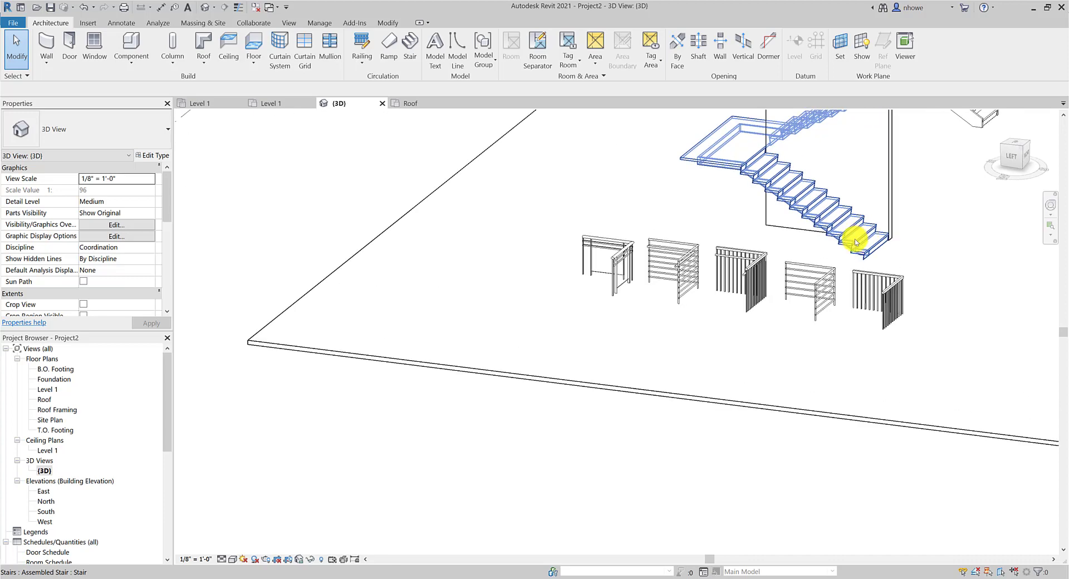
scroll(860, 238, up, 2)
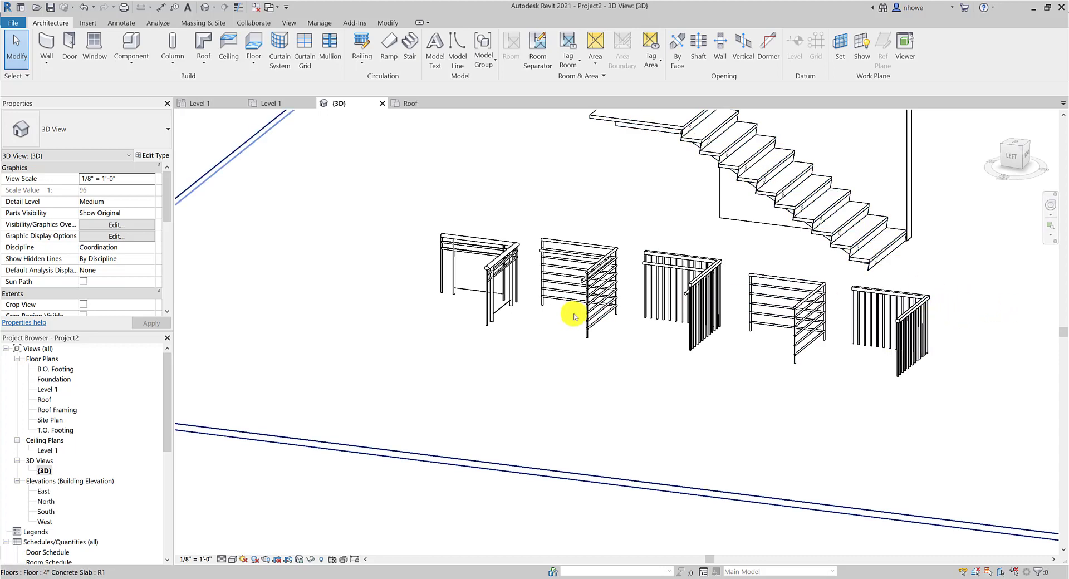
scroll(575, 314, up, 1)
scroll(575, 314, up, 1)
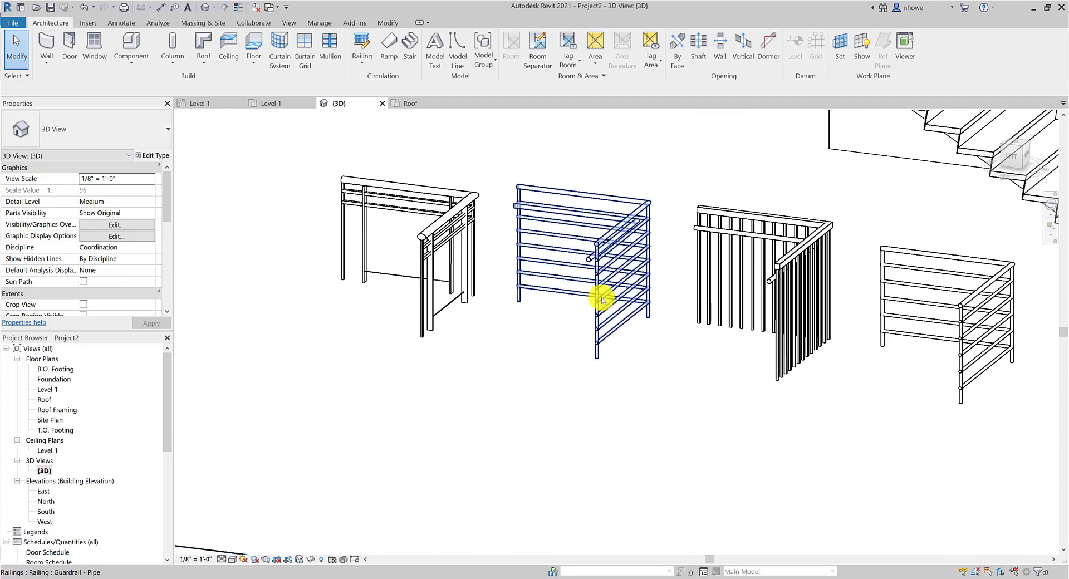
Check the type and constraints of the Guardrail - Pipe sample railing next to the glass panel one, and clear the selection.
click(602, 300)
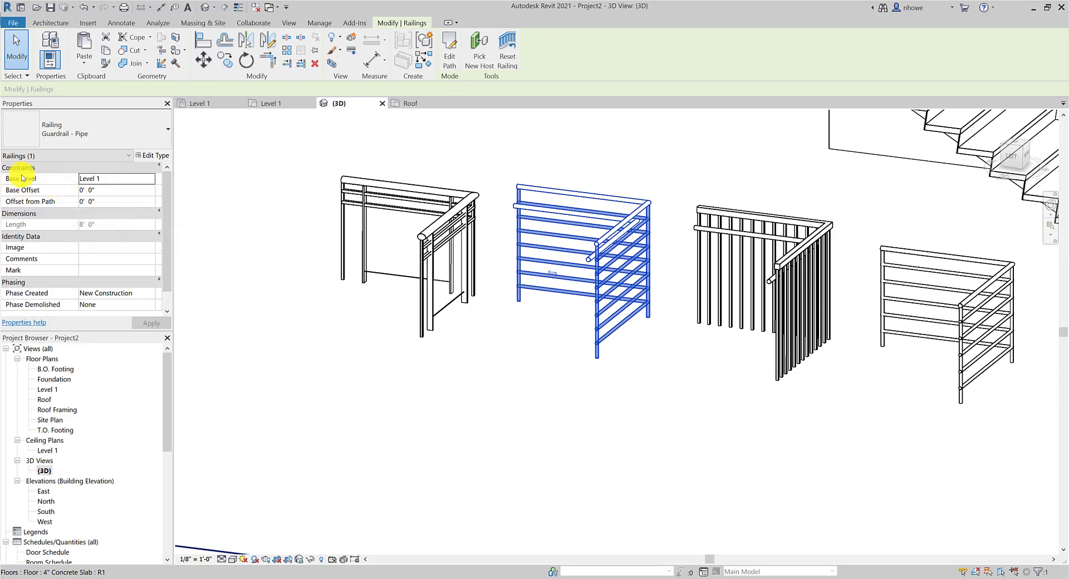
click(300, 258)
scroll(305, 255, down, 4)
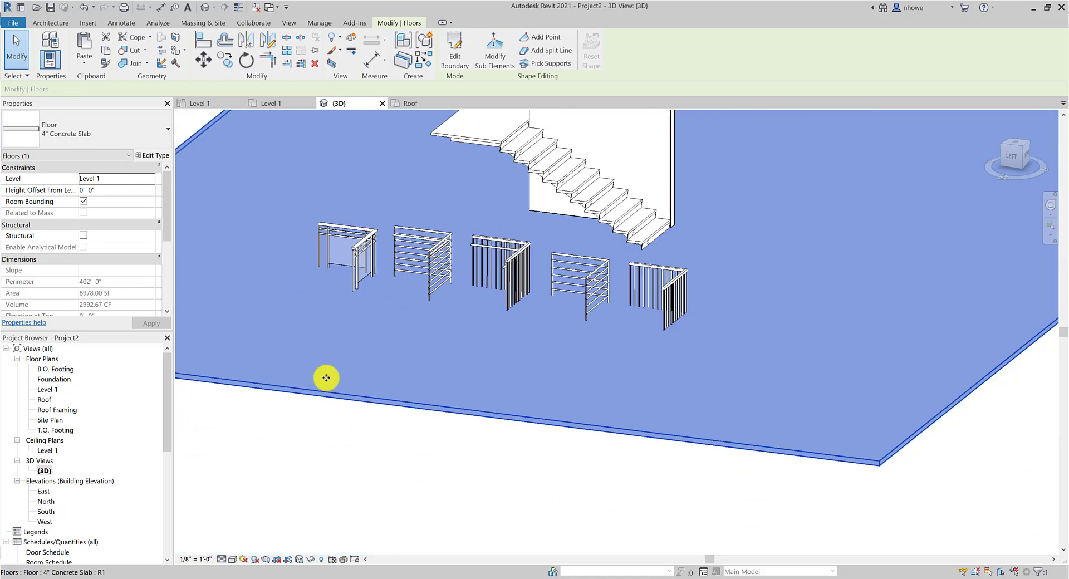
click(344, 433)
scroll(362, 403, down, 4)
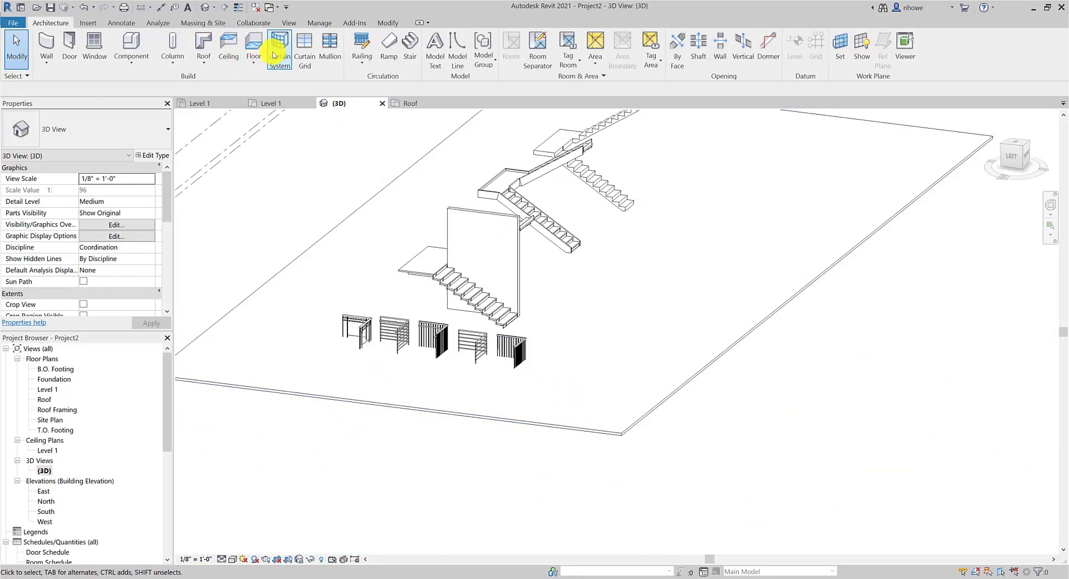
Start a new Guardrail - Pipe railing by sketching its path, with the base level set to Level 1.
click(361, 60)
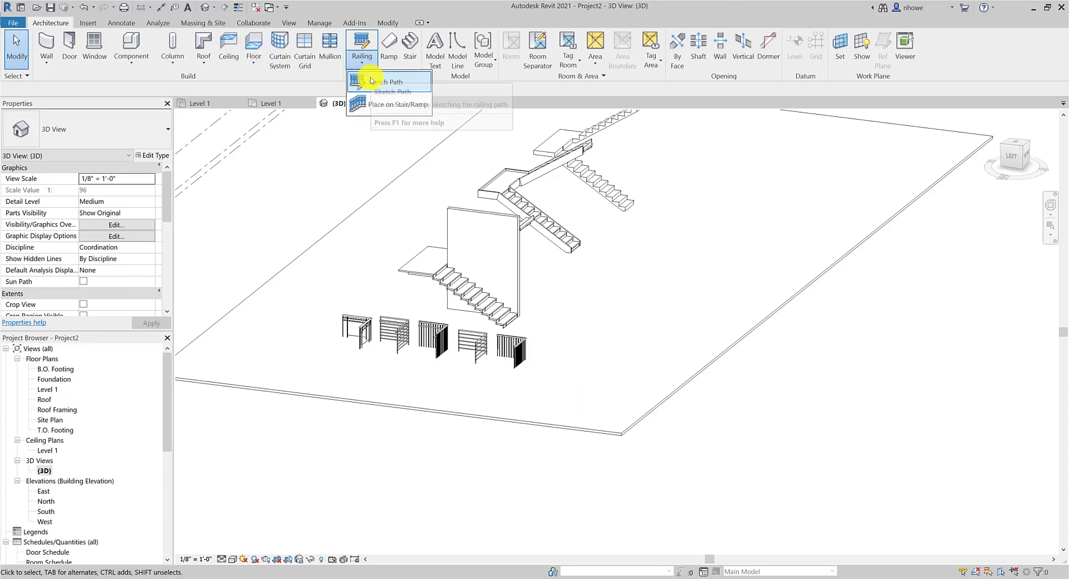
click(371, 80)
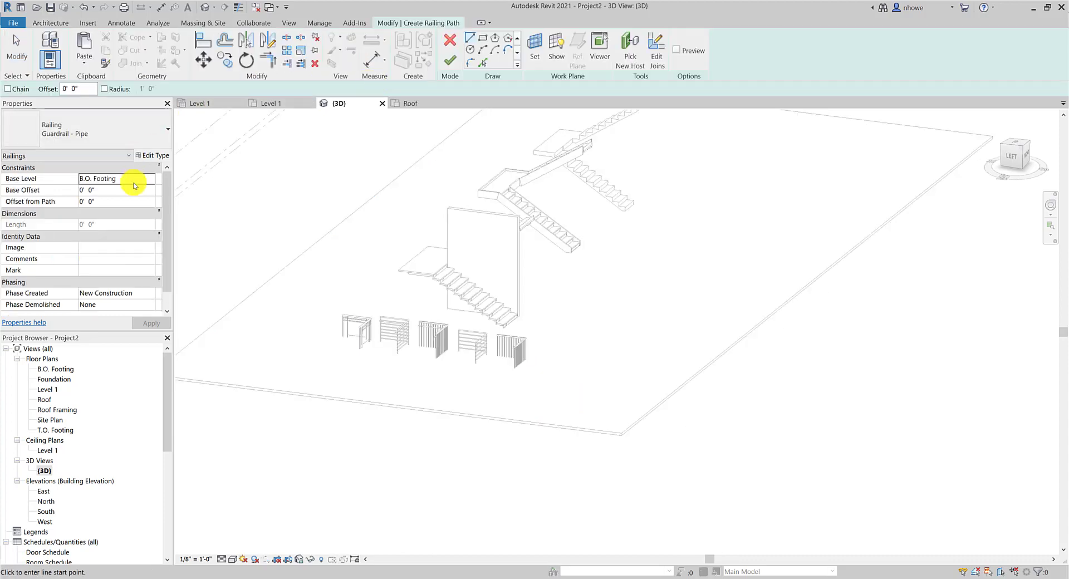
click(152, 180)
click(109, 219)
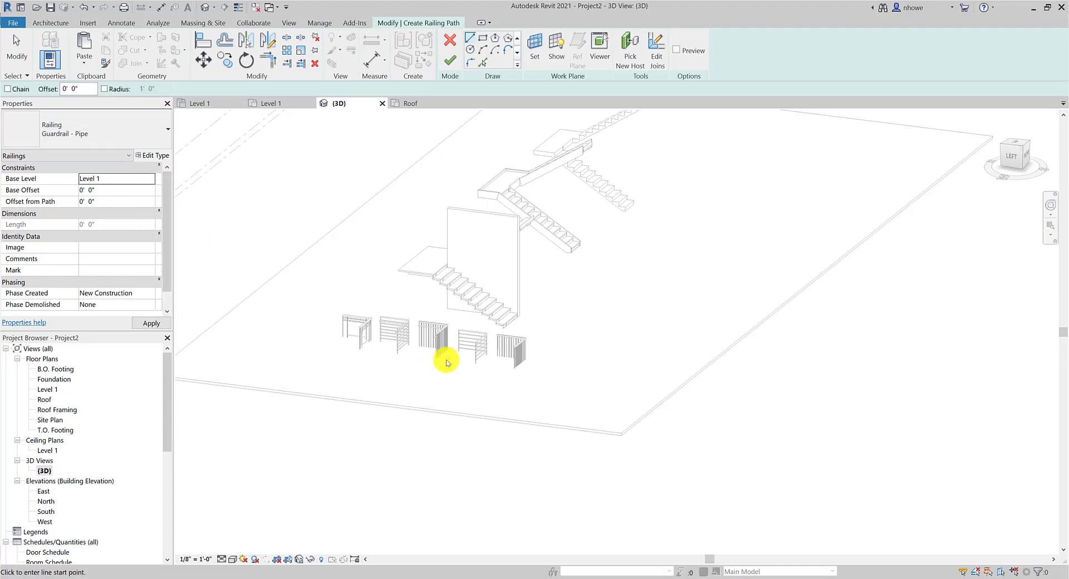
Switch to the Level 1 floor plan and locate the concrete slab's lower-left corner for the railing path.
scroll(608, 437, up, 2)
scroll(629, 432, down, 2)
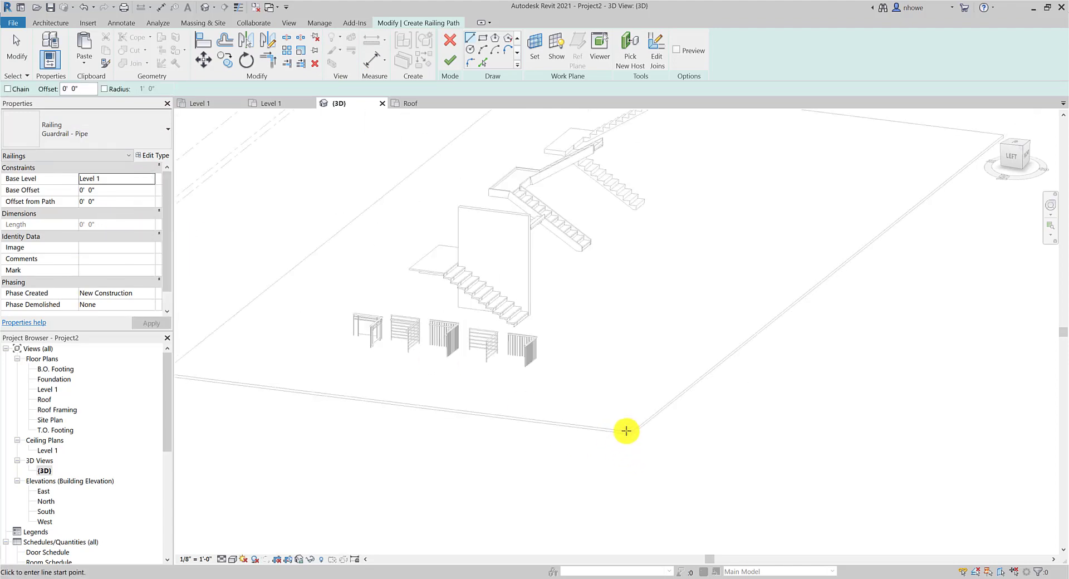
double_click(66, 391)
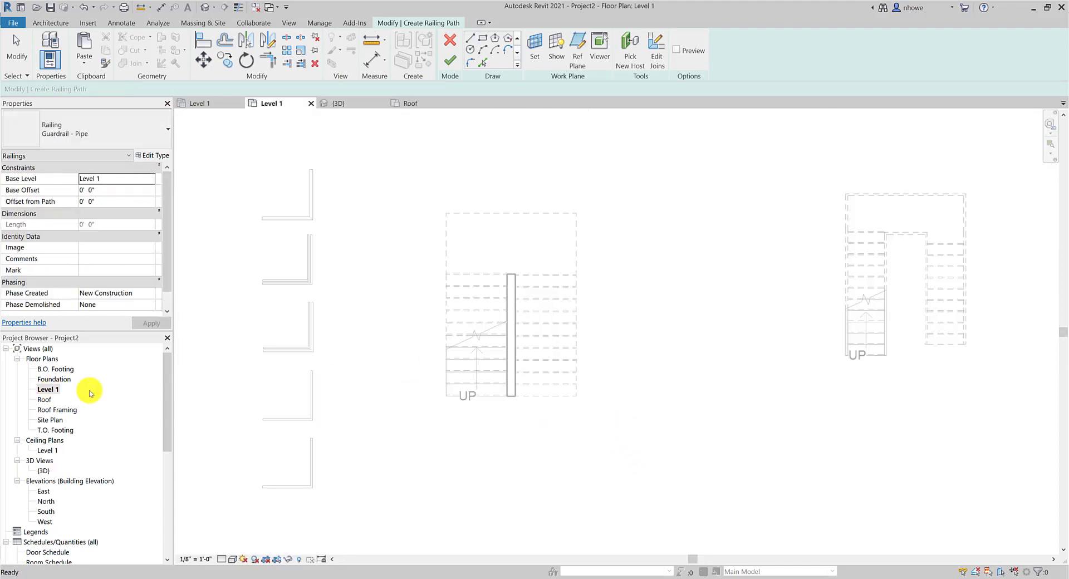
scroll(427, 399, down, 4)
scroll(353, 458, up, 6)
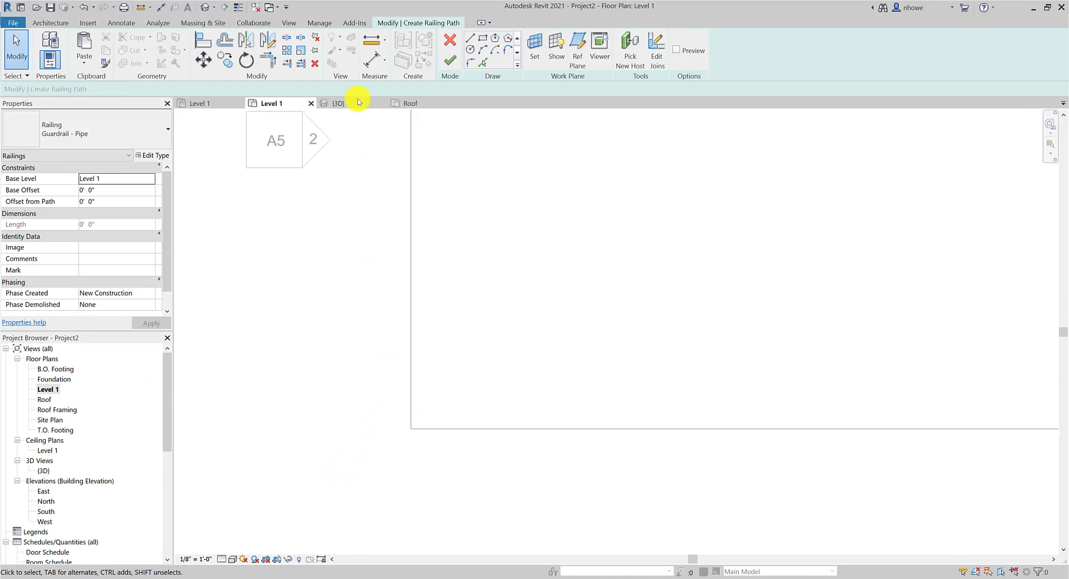
Sketch an L-shaped path along the slab's lower-left corner, about 3' 5" vertically and 3' 0" horizontally, and finish the railing.
click(470, 38)
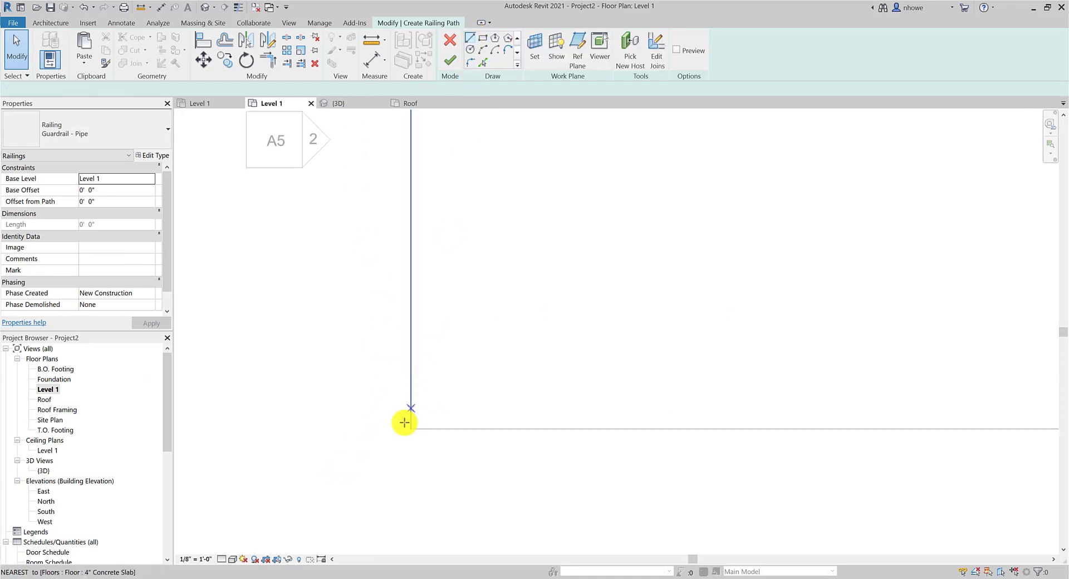
click(410, 382)
click(410, 430)
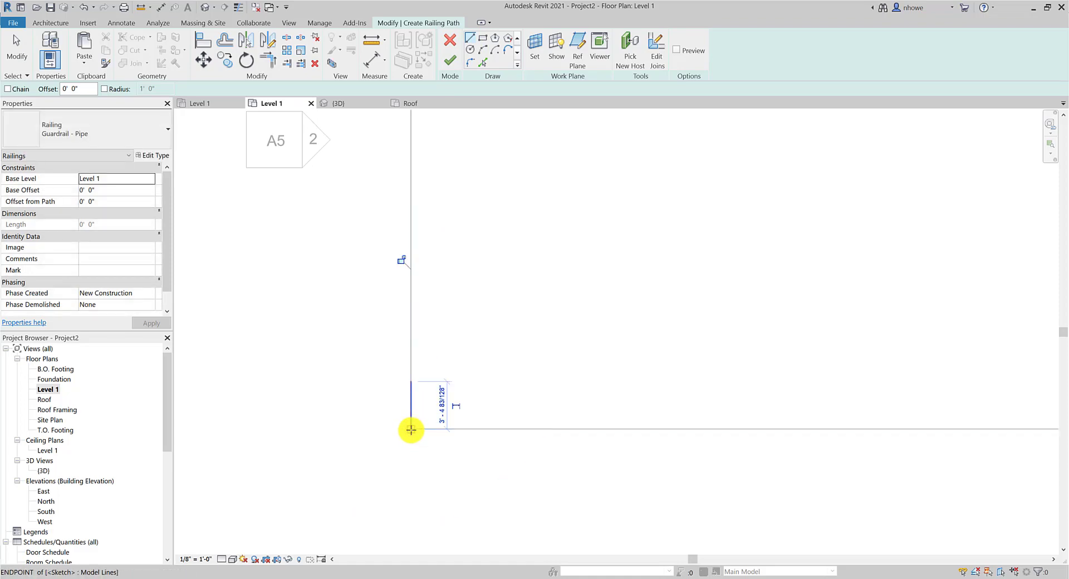
click(411, 430)
click(451, 429)
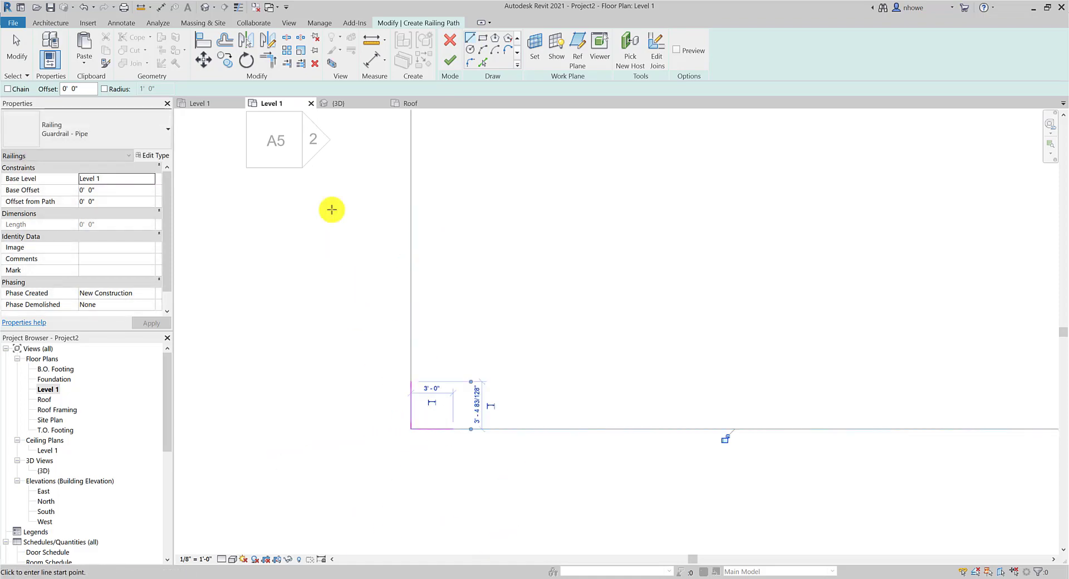
click(452, 65)
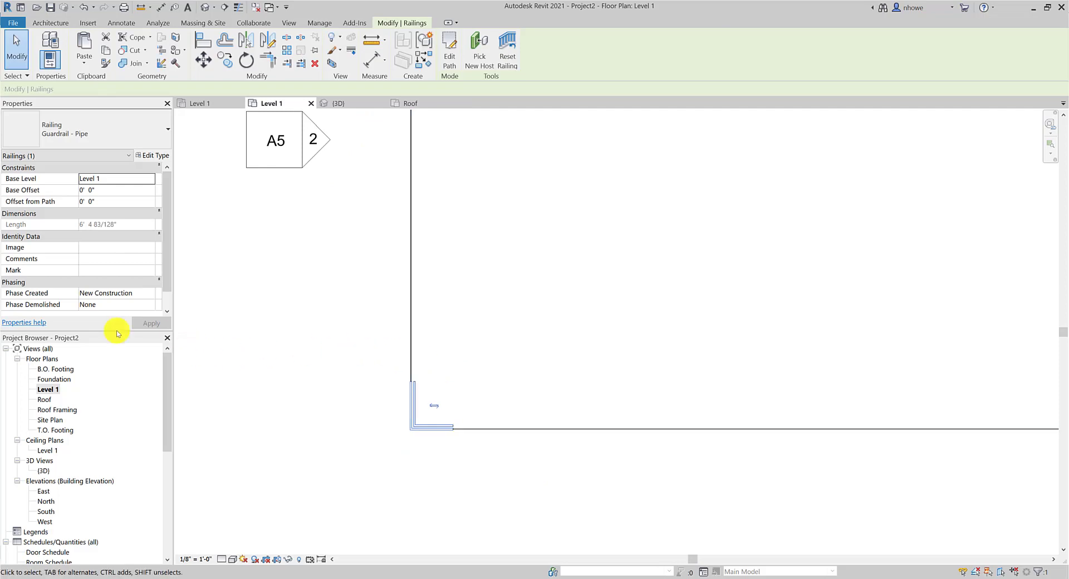
Switch to the 3D view and examine how the new pipe guardrail sits on the concrete slab's corner.
double_click(54, 469)
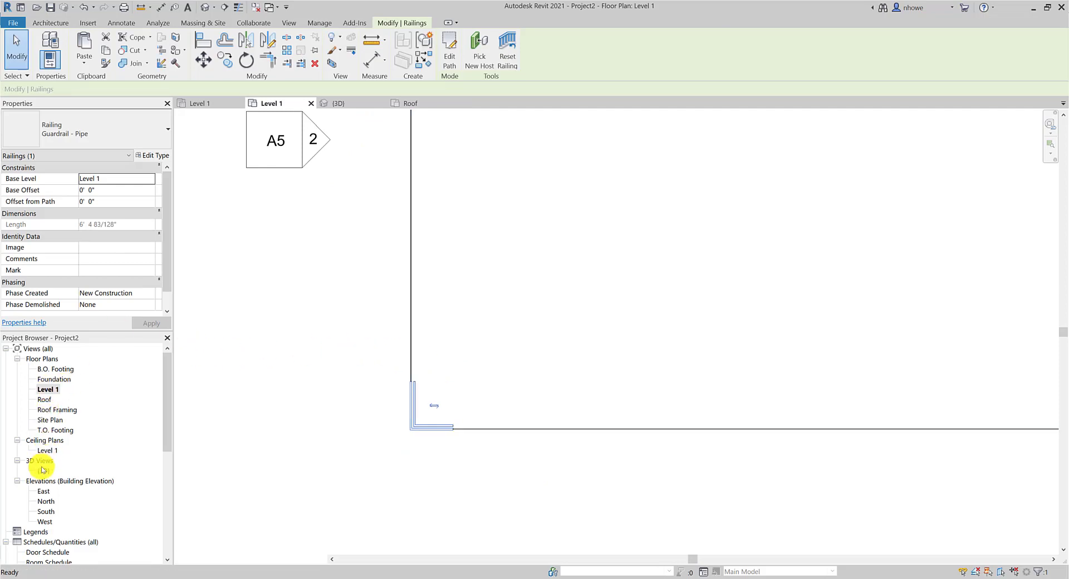
scroll(646, 445, up, 4)
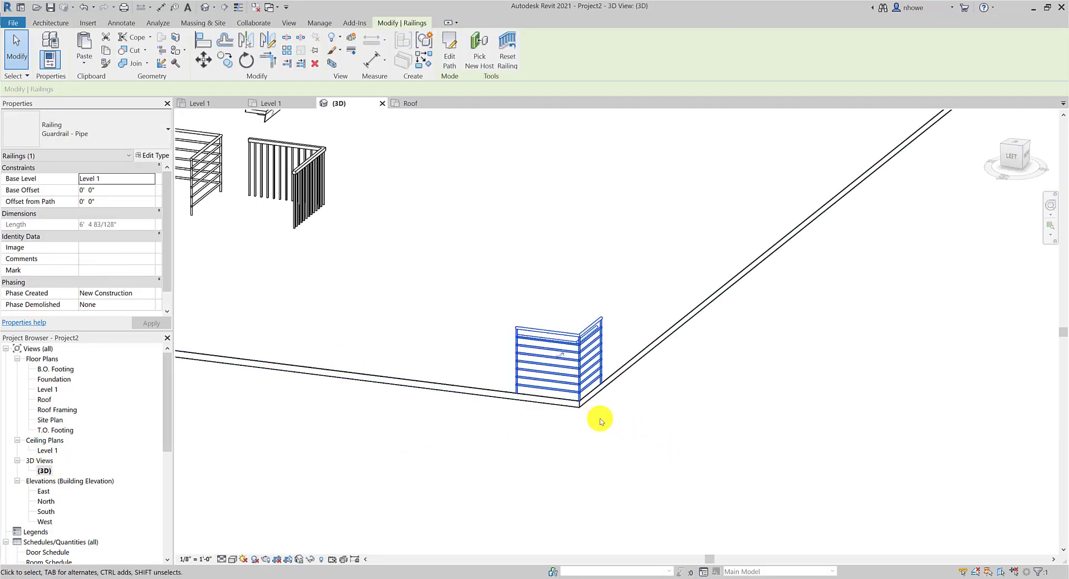
middle_drag(599, 420, 653, 483)
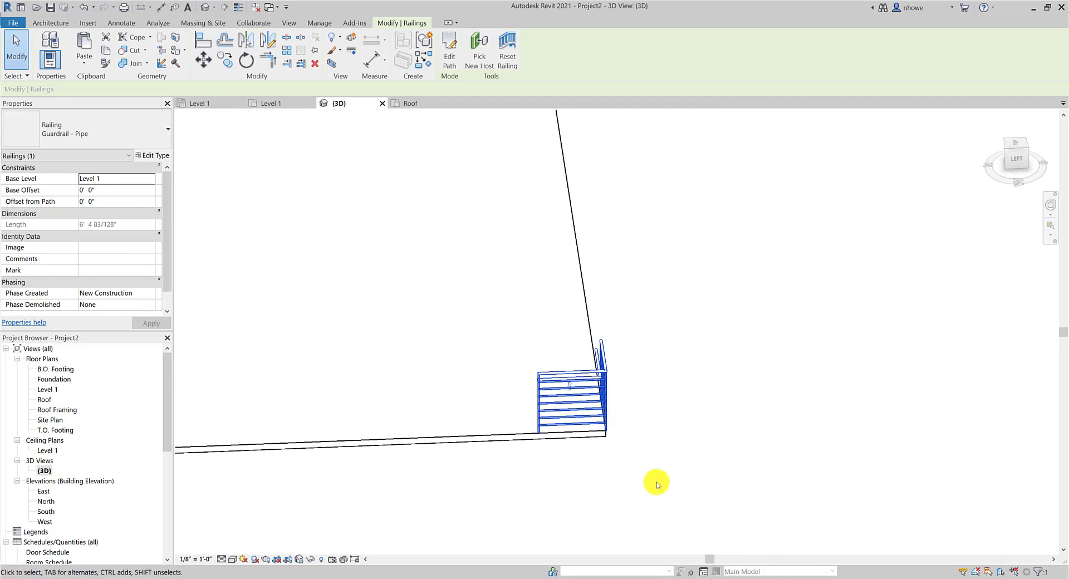
scroll(597, 428, up, 5)
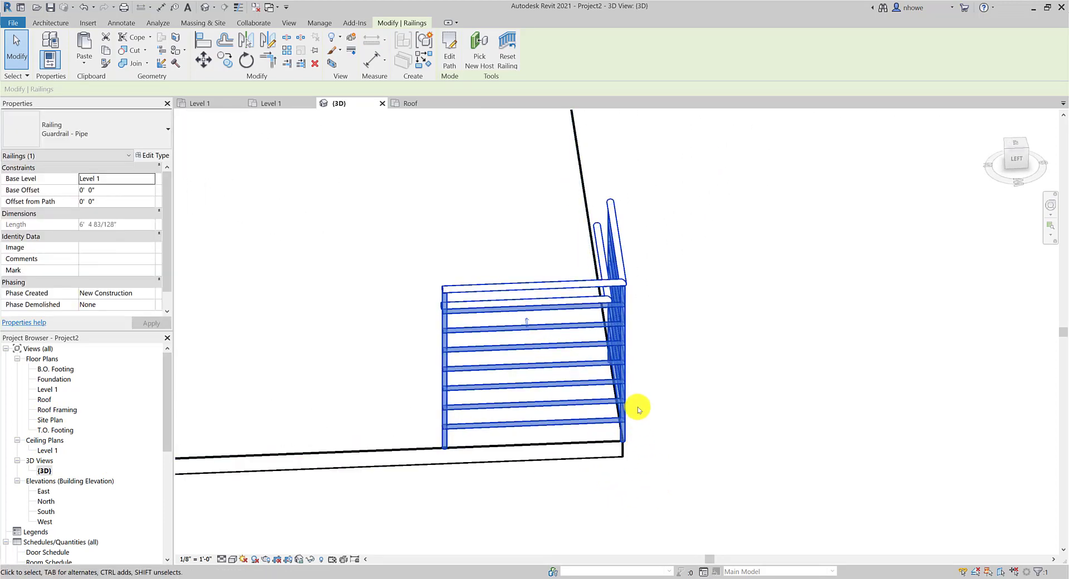
shift+middle_drag(639, 443, 641, 377)
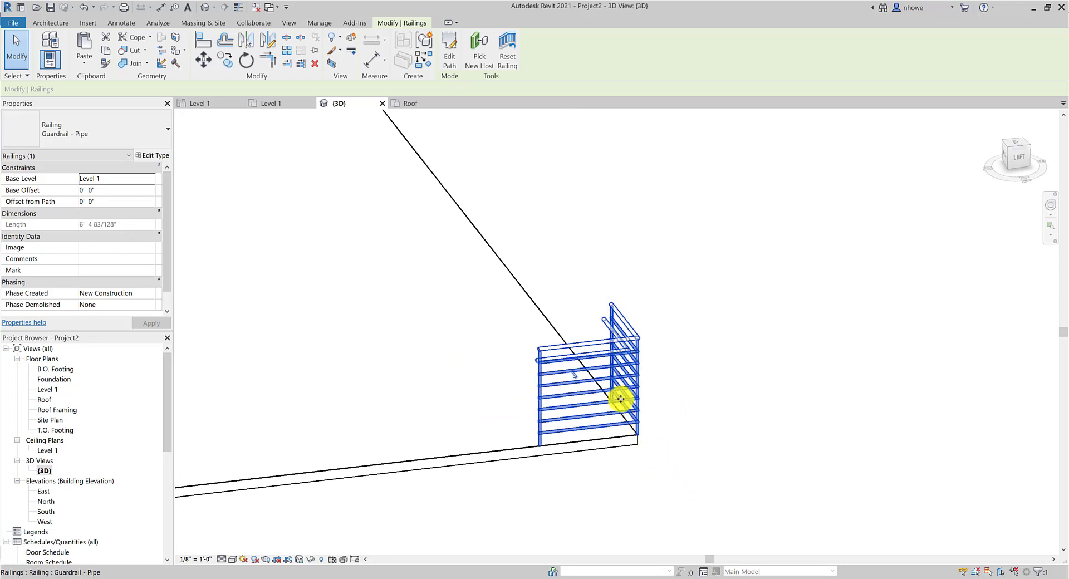
Set the guardrail's base offset to 6" and check its posts against the slab corner.
click(109, 192)
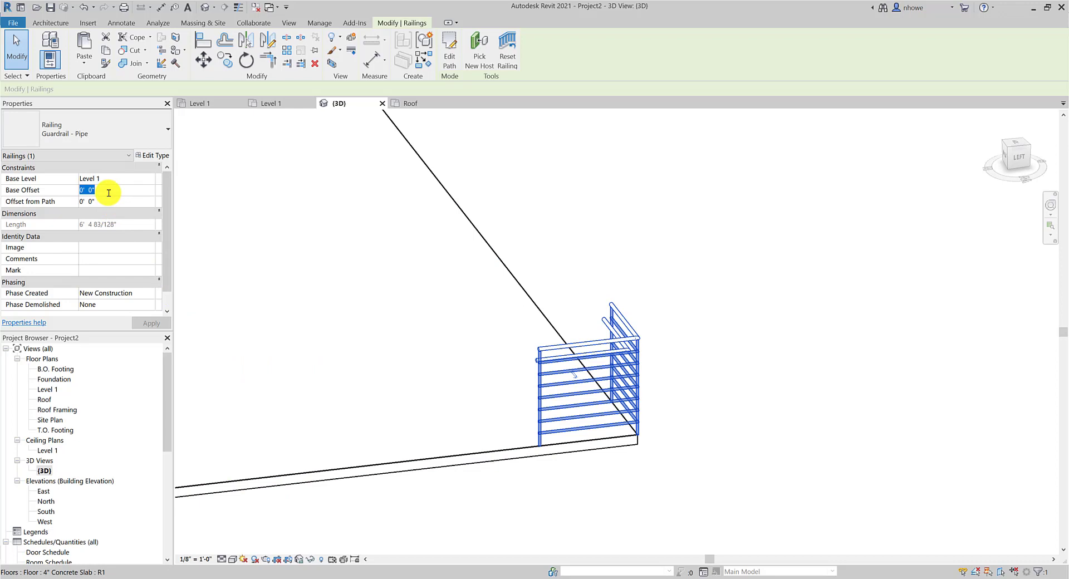
text(6")
key(Return)
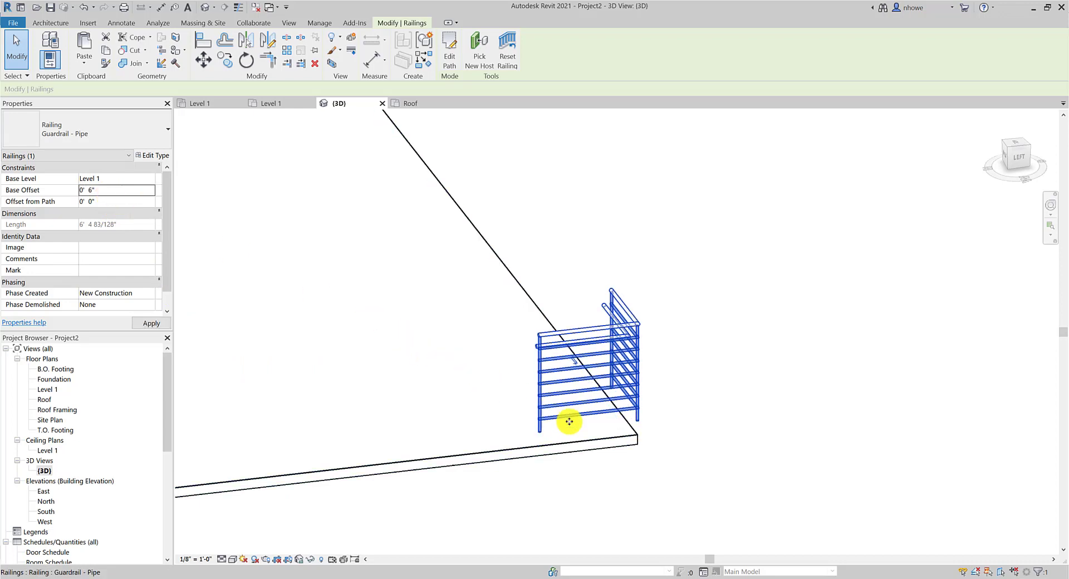
shift+middle_drag(569, 421, 621, 408)
scroll(627, 444, up, 5)
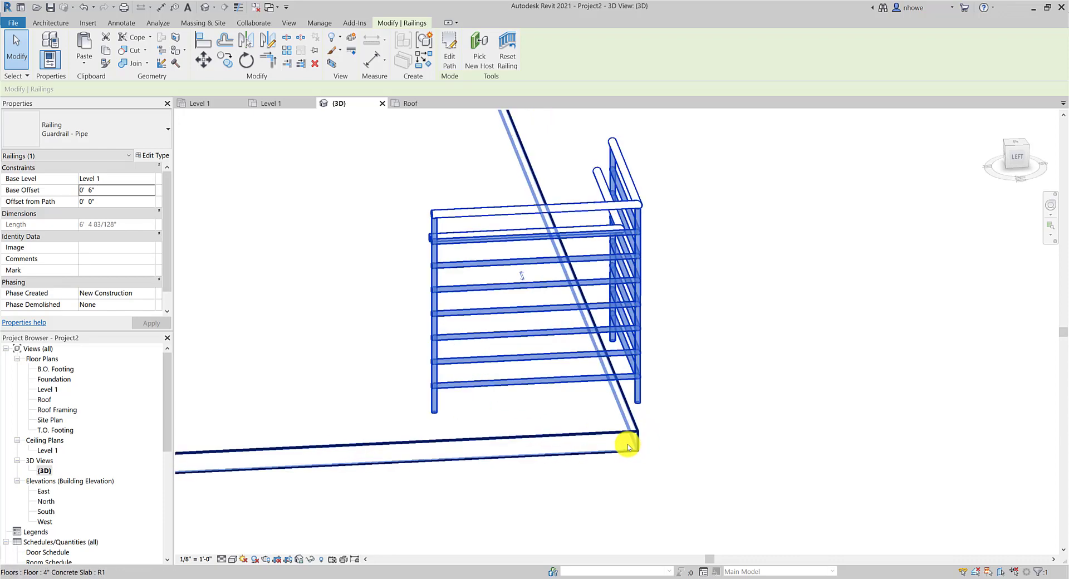
Set the guardrail's base offset to -4", clear the selection and check the posts along the slab's face.
click(104, 190)
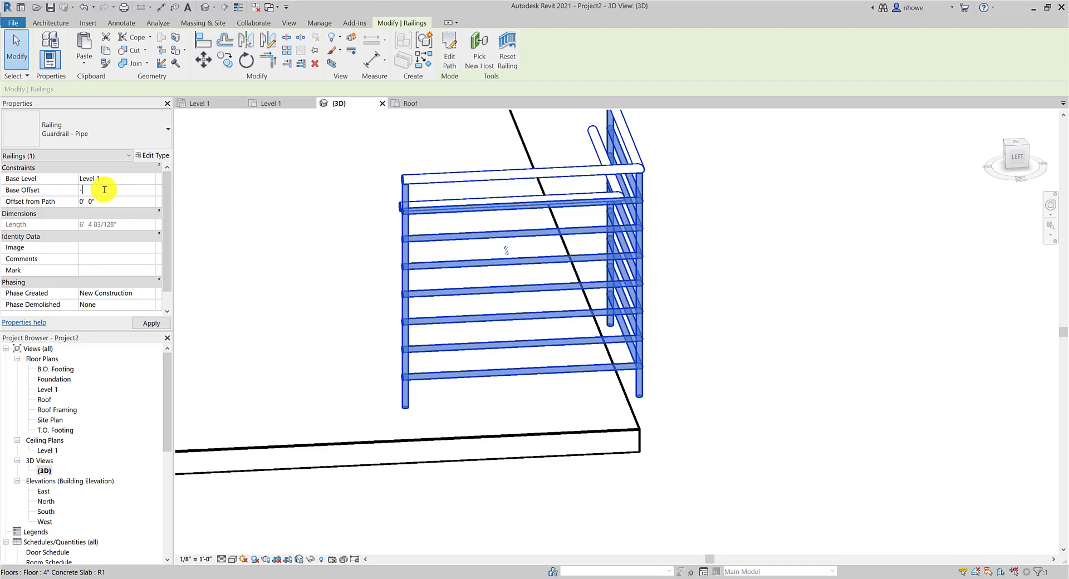
click(139, 322)
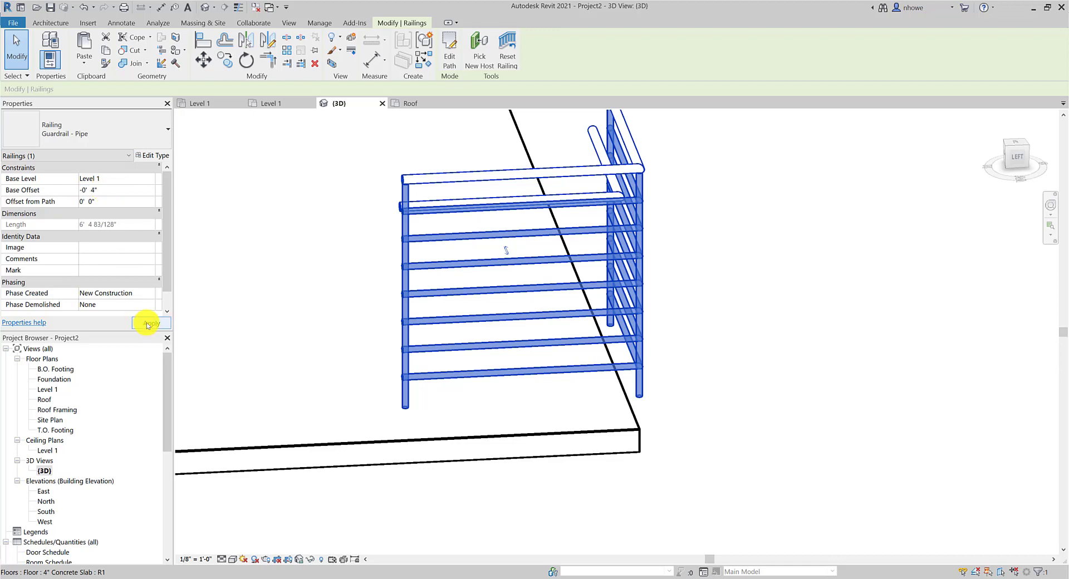
click(669, 453)
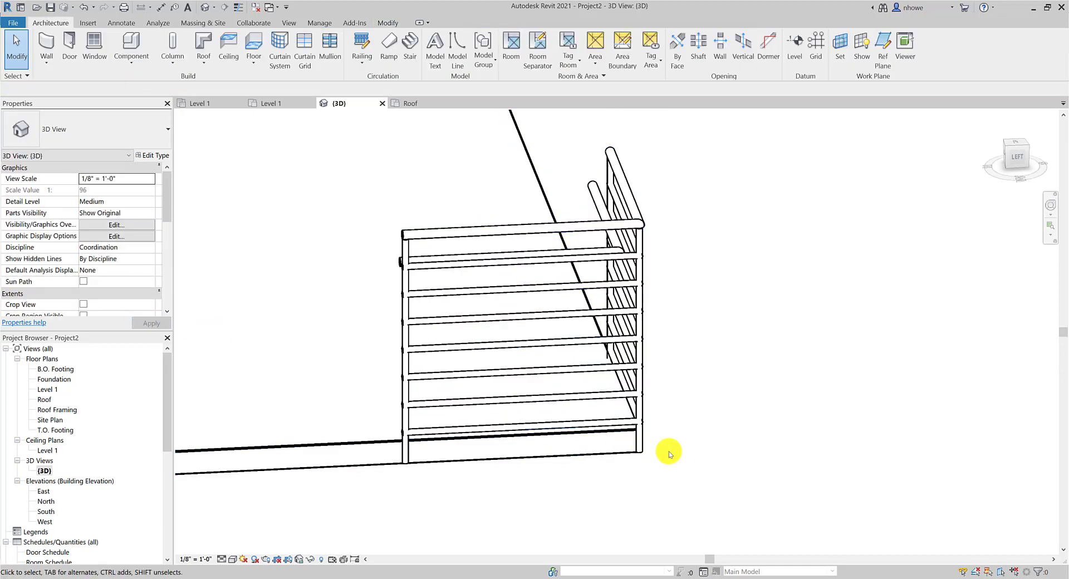
shift+middle_drag(668, 454, 560, 448)
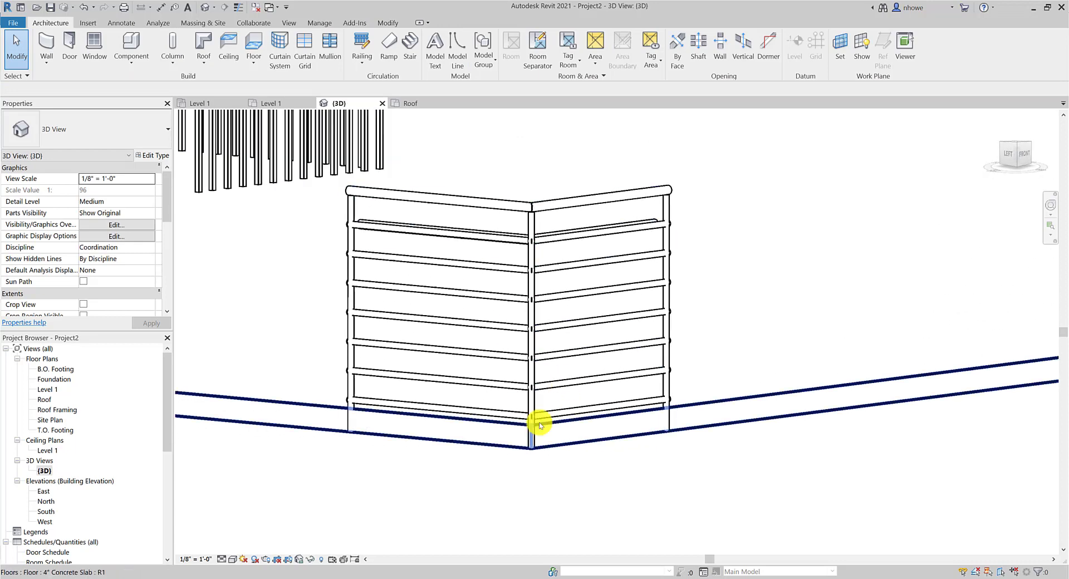
scroll(568, 431, down, 1)
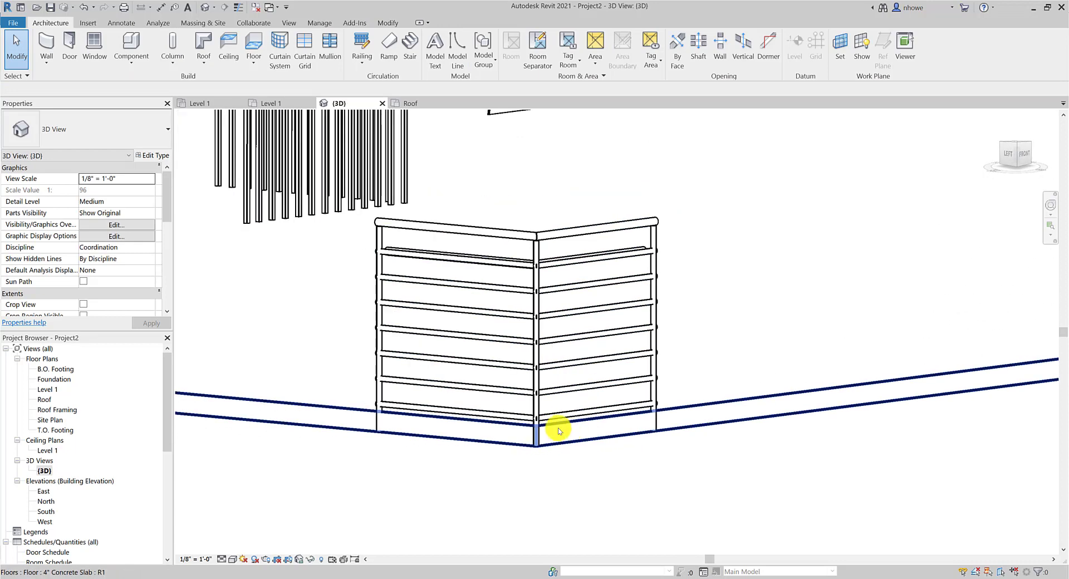
shift+middle_drag(559, 430, 565, 469)
Reset the guardrail's base offset to 0 and set its offset from path to 6".
click(566, 452)
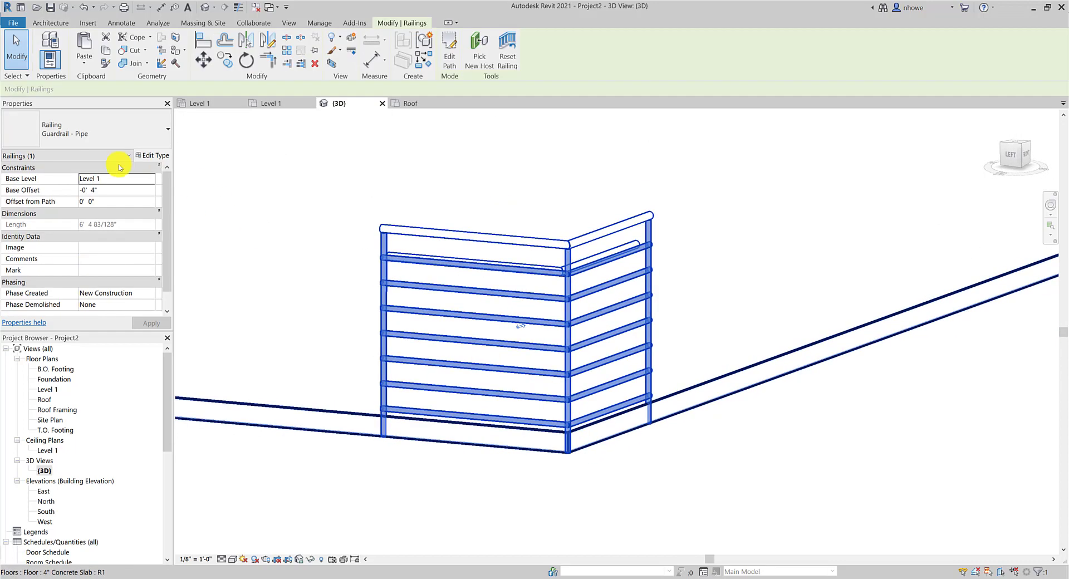
click(112, 189)
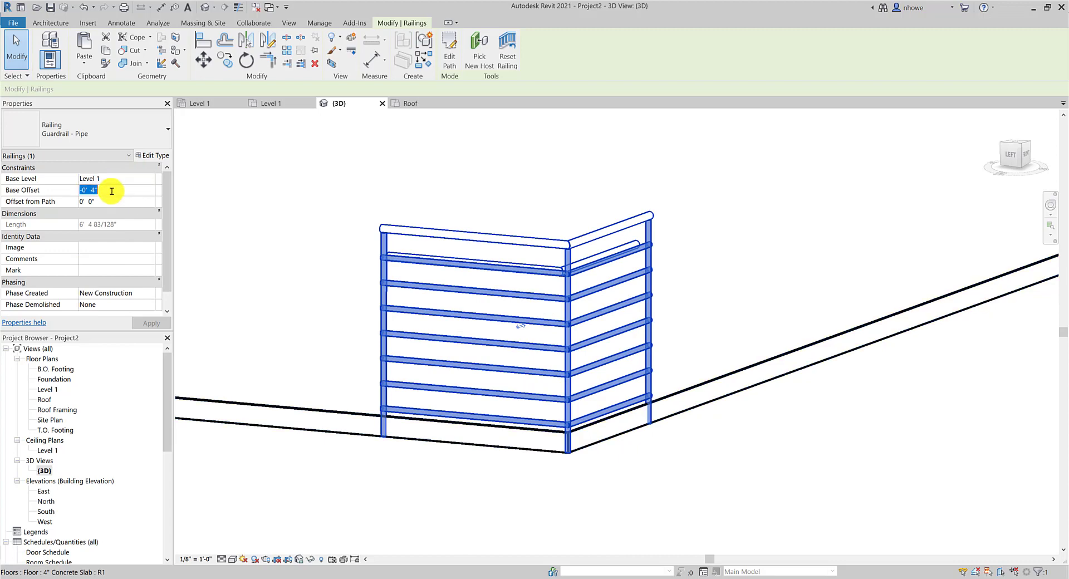
text(0)
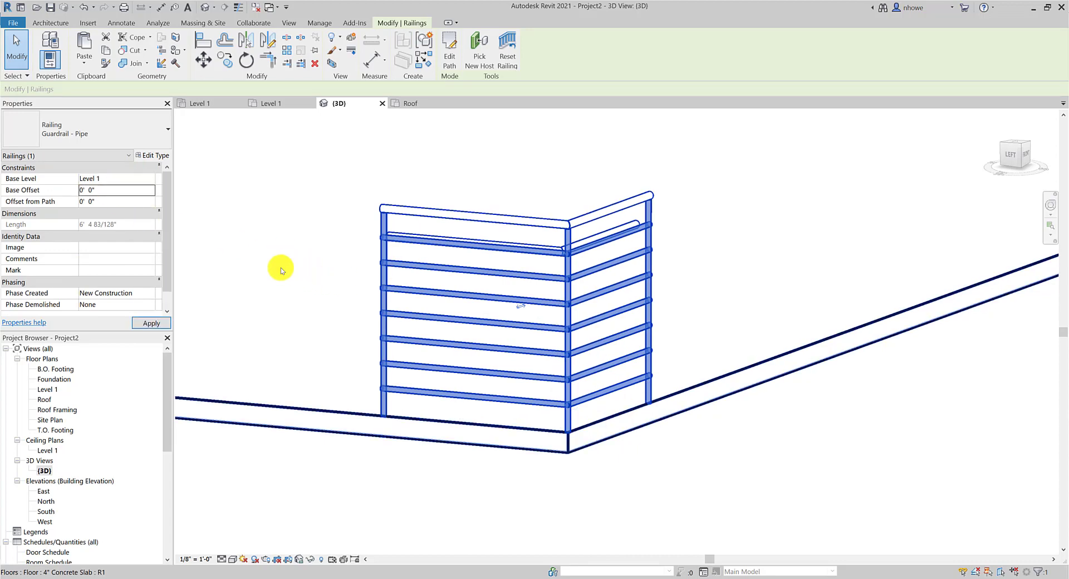
click(115, 201)
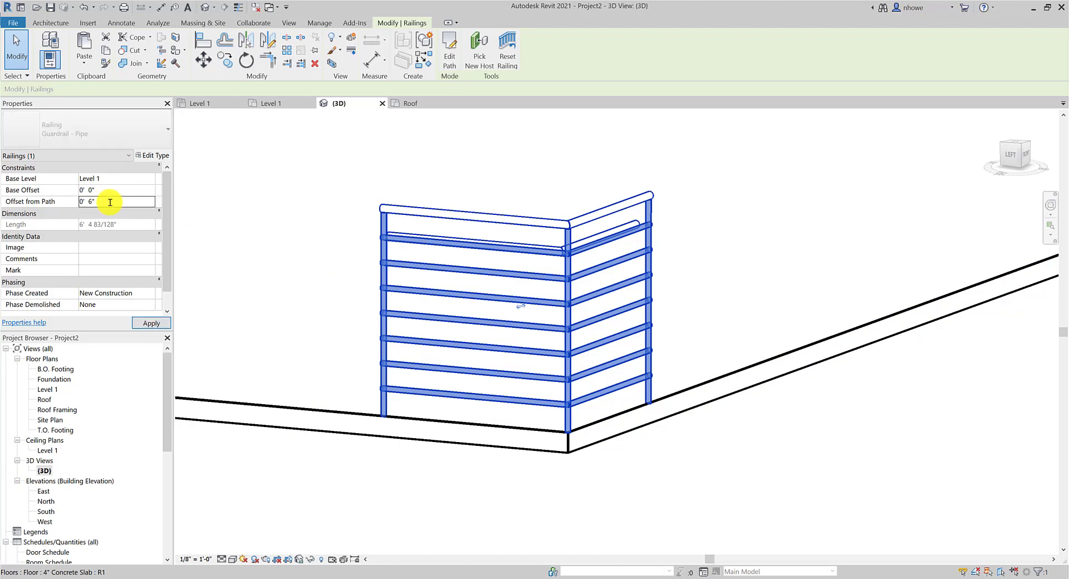
shift+middle_drag(295, 307, 518, 439)
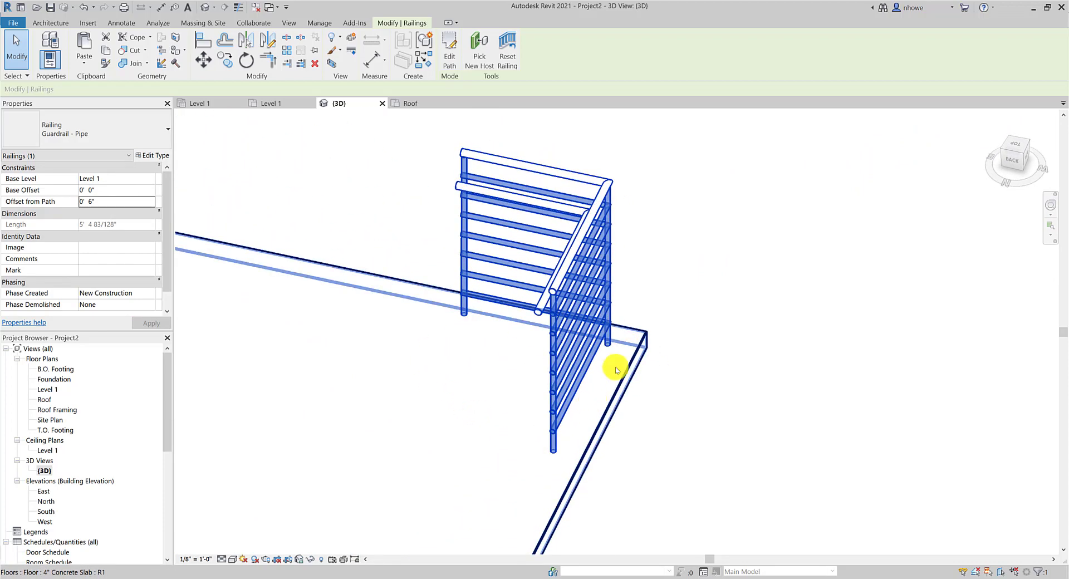
Set the guardrail's offset from path to 18".
click(123, 202)
click(106, 203)
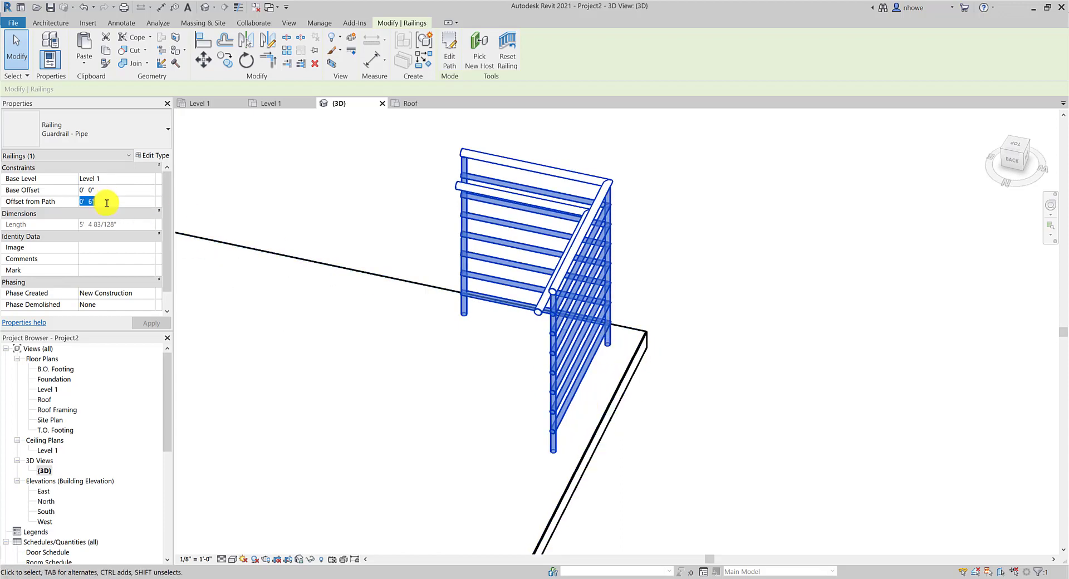
text(18")
key(Return)
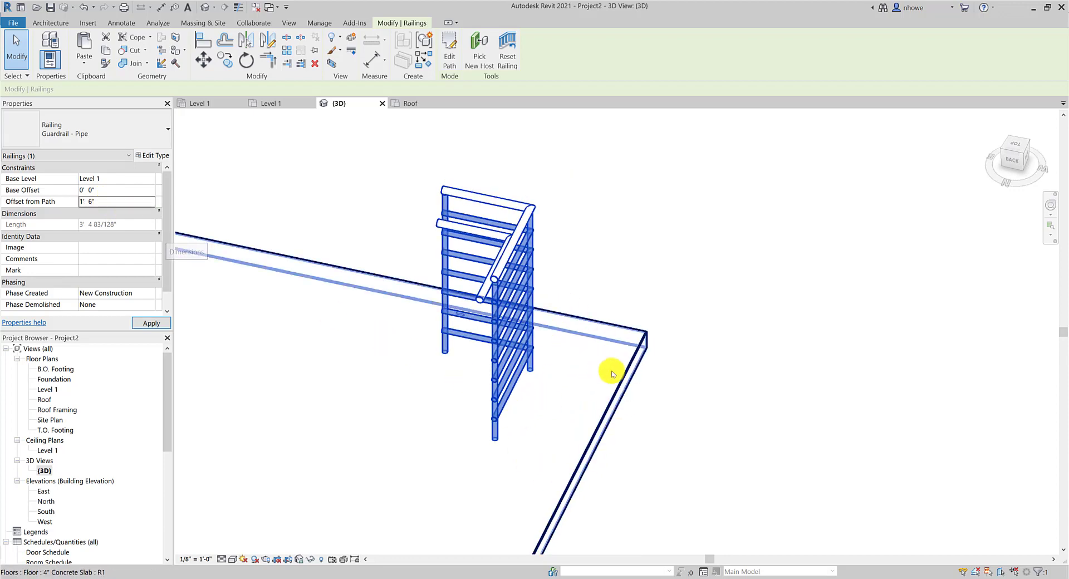
Set the guardrail's base offset to -4" and its offset from path to -1", and inspect the posts beside the slab edge.
click(113, 191)
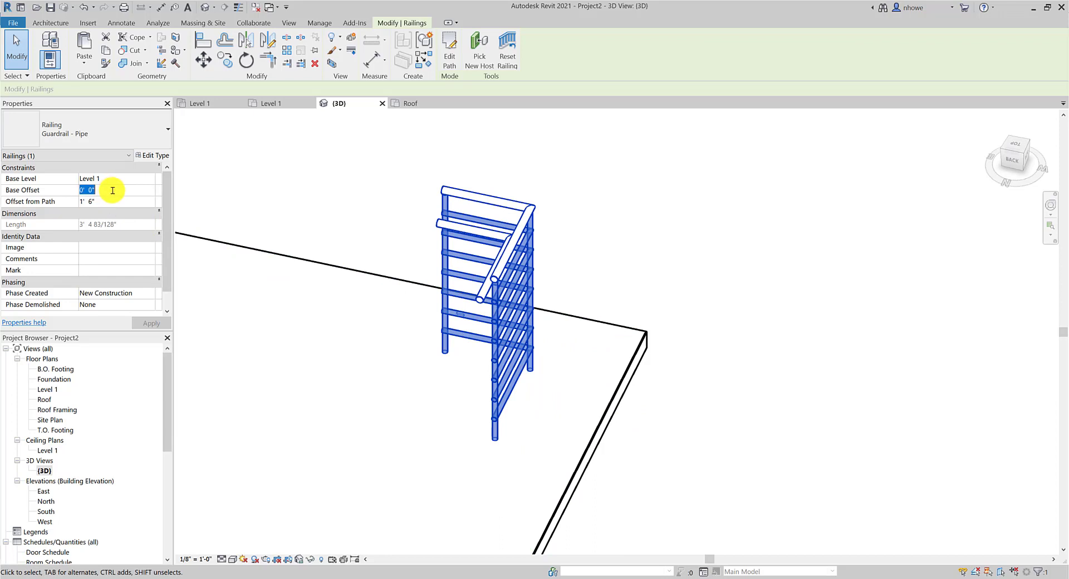
text(-4)
click(109, 202)
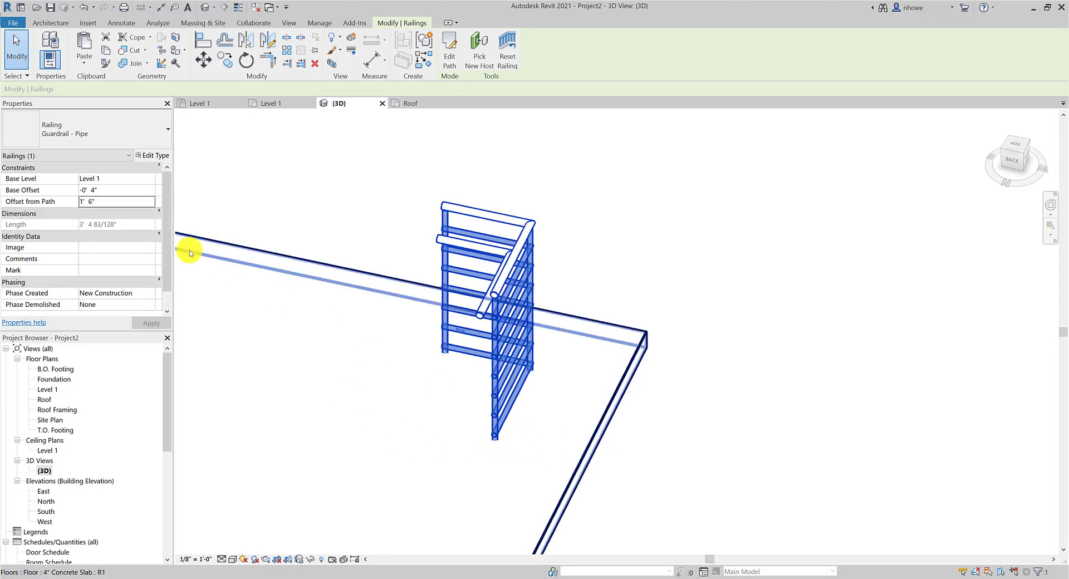
click(108, 203)
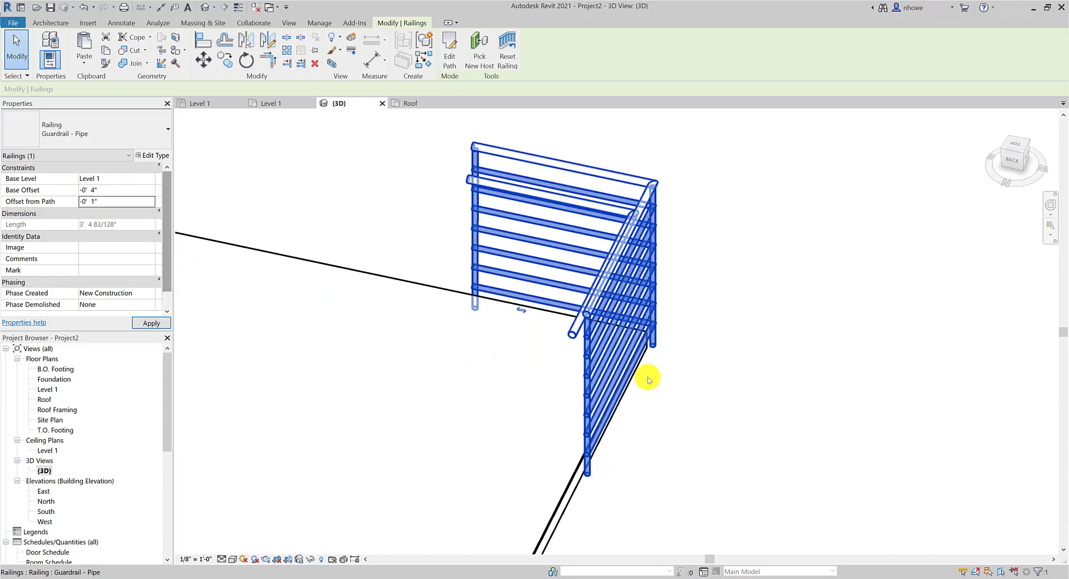
middle_drag(663, 437, 490, 398)
scroll(463, 423, up, 4)
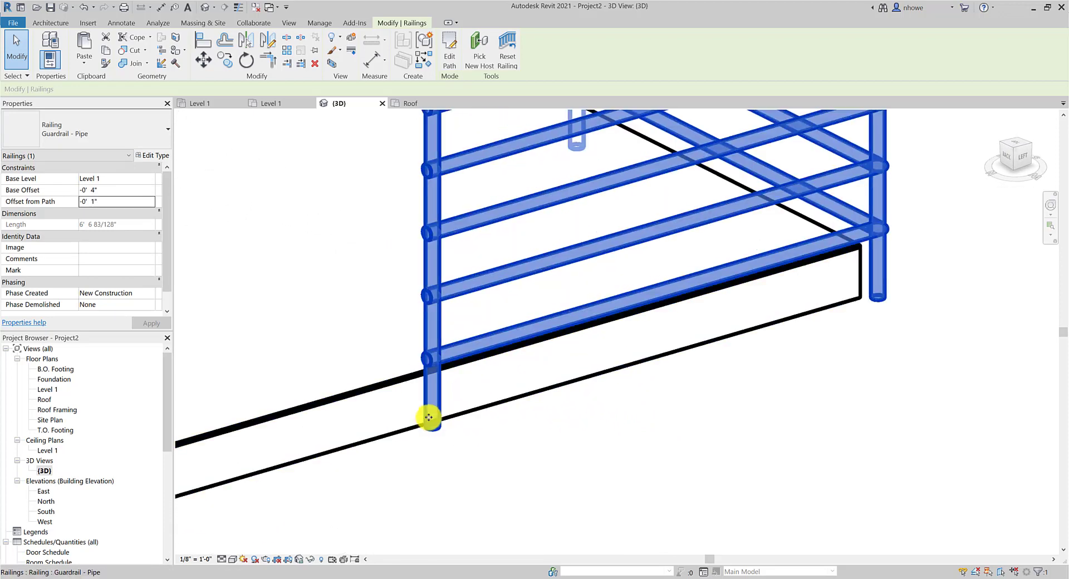
shift+middle_drag(429, 418, 566, 392)
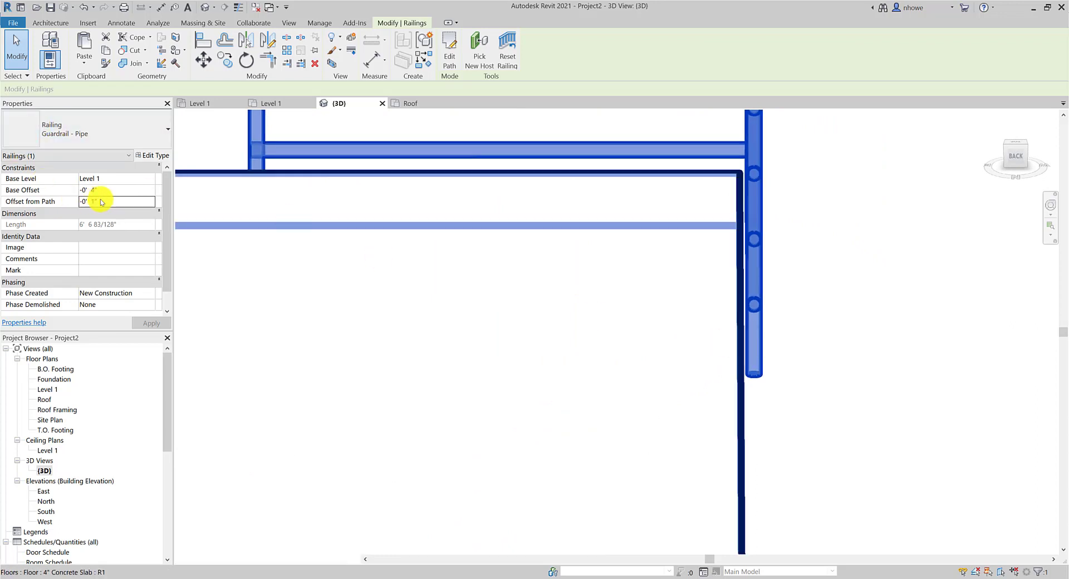
Set the guardrail's offset from path to -3/4", clear the selection and inspect the posts against the slab's outer face.
drag(102, 202, 92, 201)
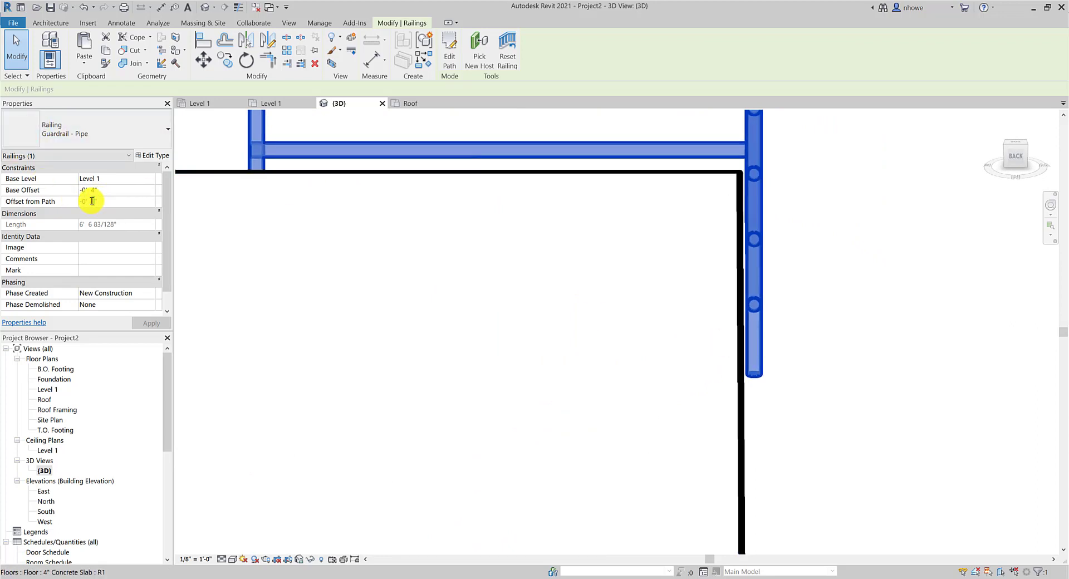
text(1/4)
key(Return)
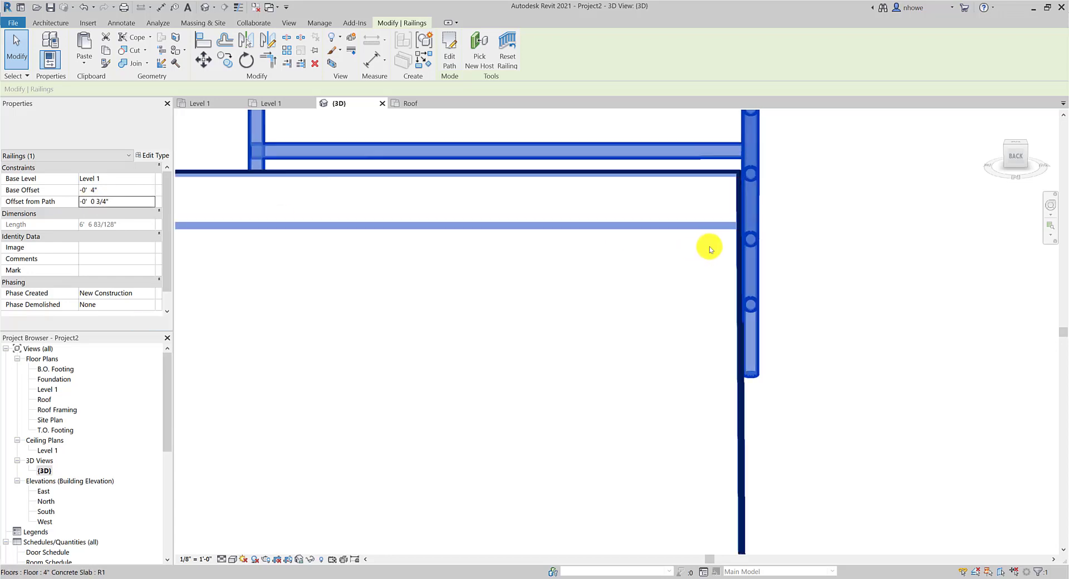
click(779, 312)
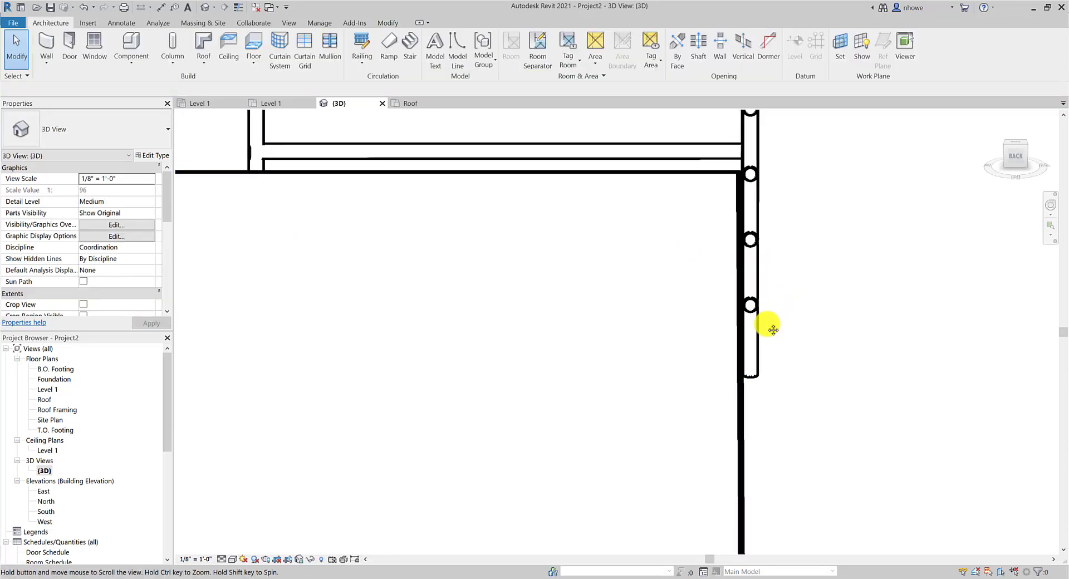
shift+middle_drag(773, 327, 608, 312)
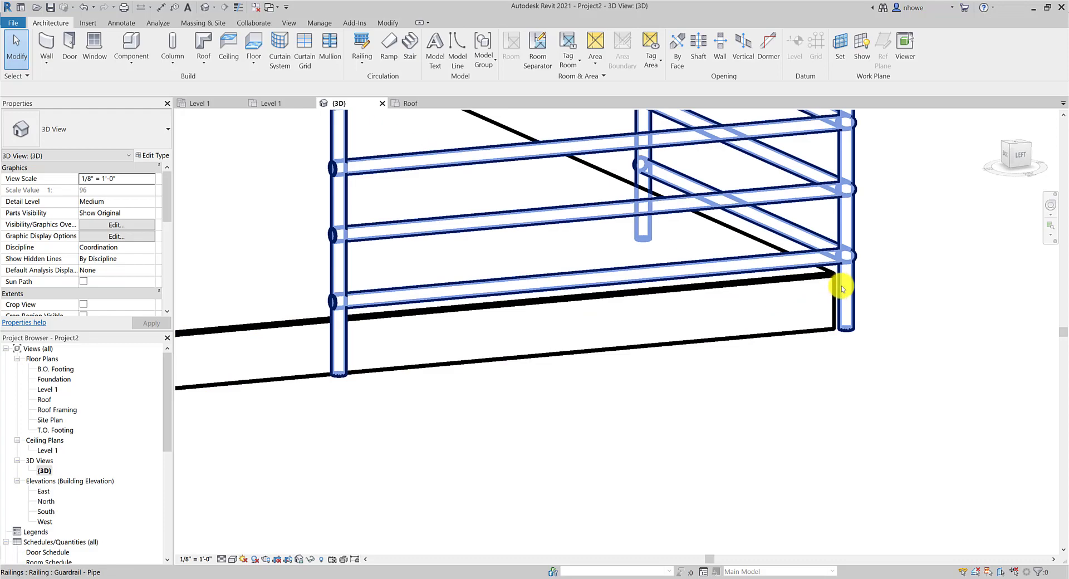
shift+middle_drag(841, 289, 609, 376)
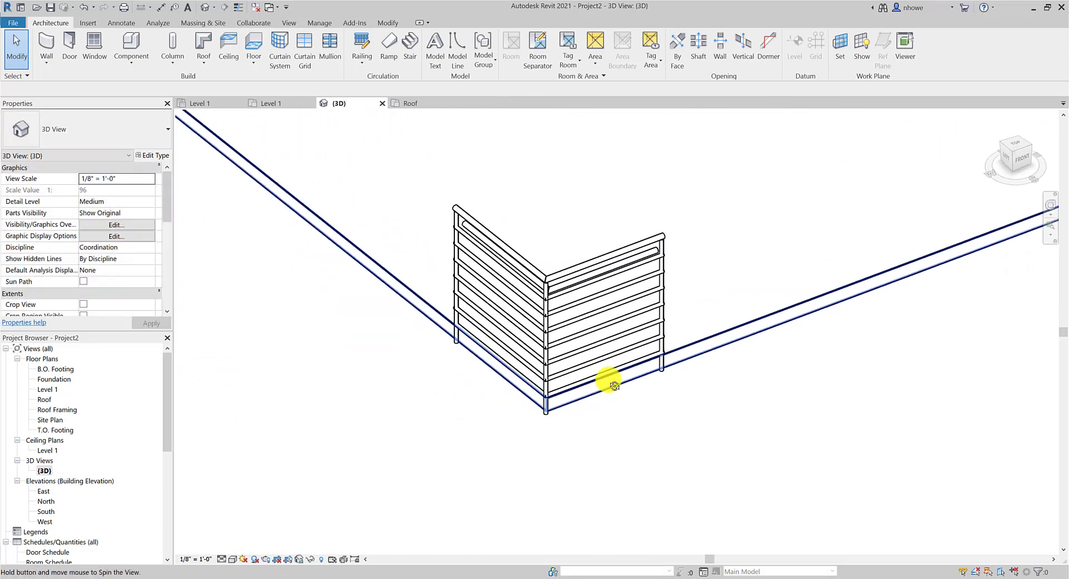
Select the guardrail and reset both its offset from path and its base offset to 0.
click(451, 273)
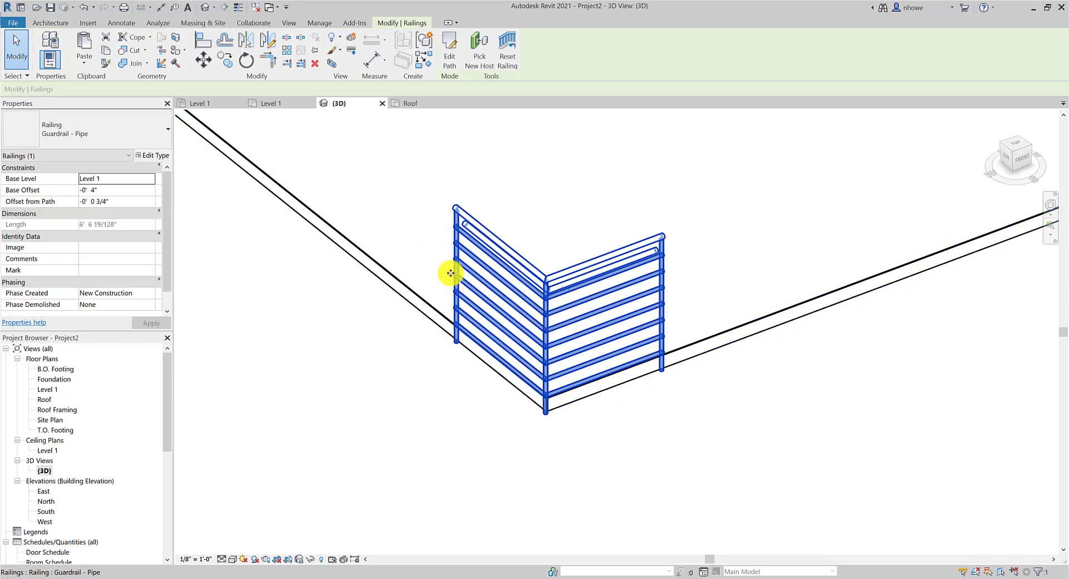
click(120, 201)
text(0)
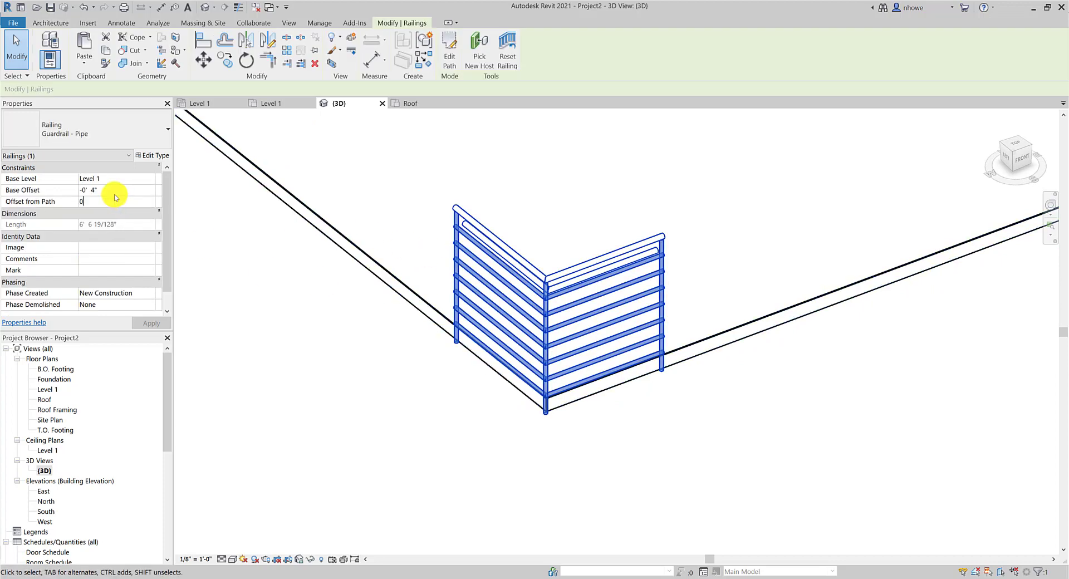
click(115, 190)
text(0)
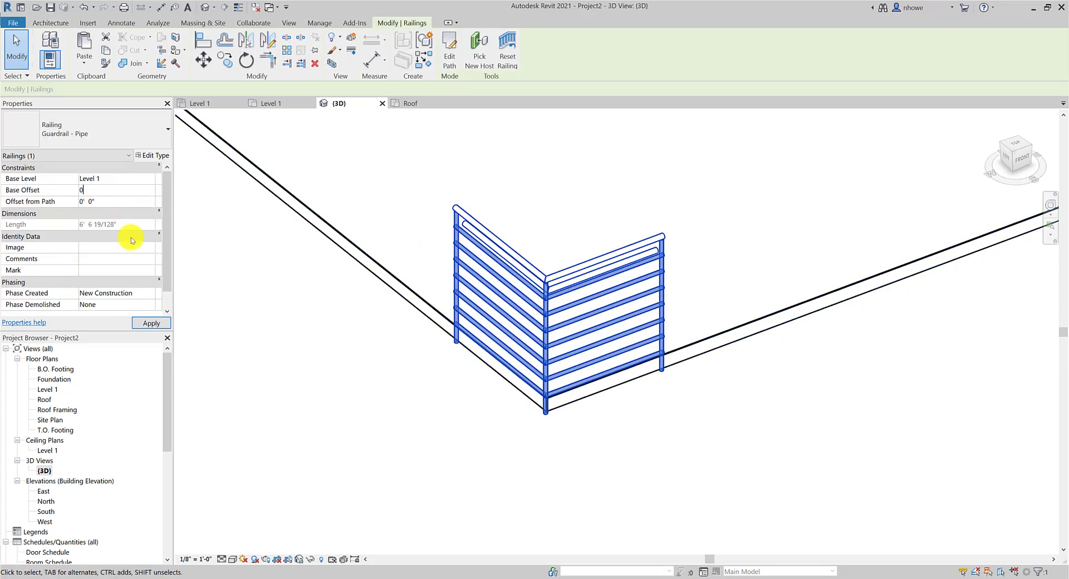
click(150, 323)
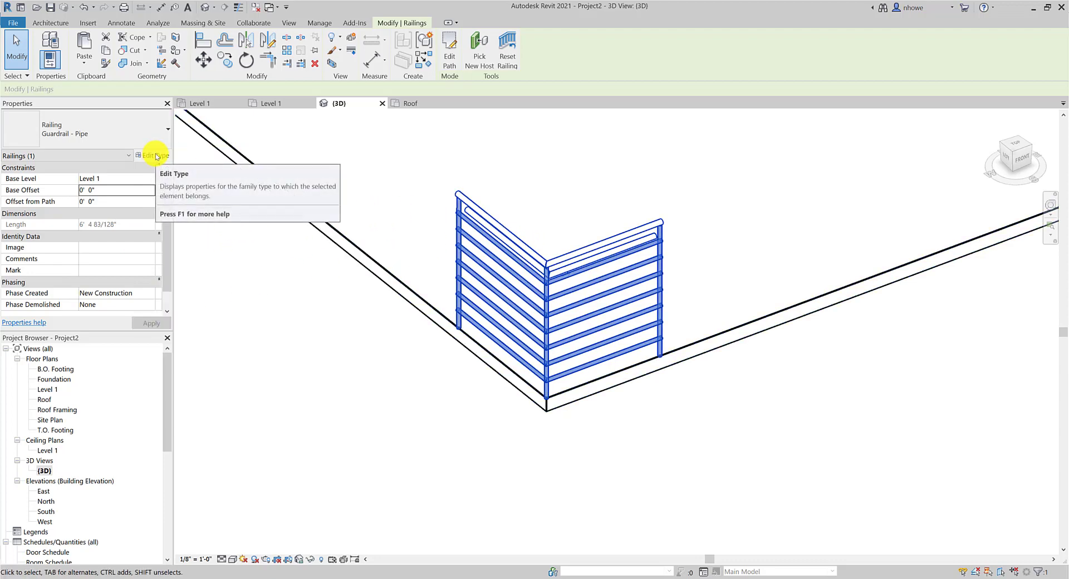
Set the Guardrail - Pipe type's top rail height to 48" and inspect the raised top rail from behind.
click(155, 156)
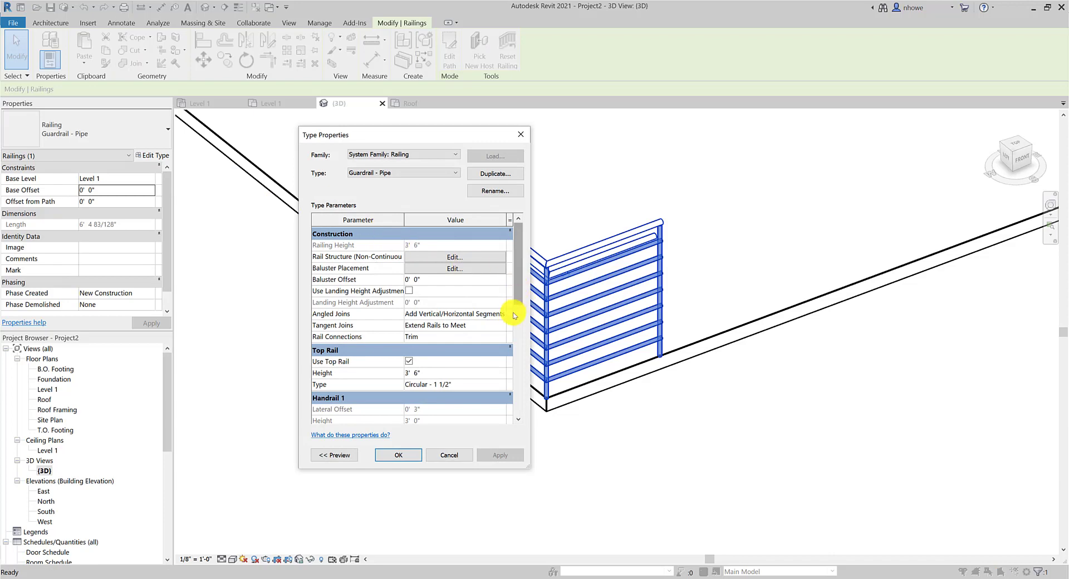
click(434, 375)
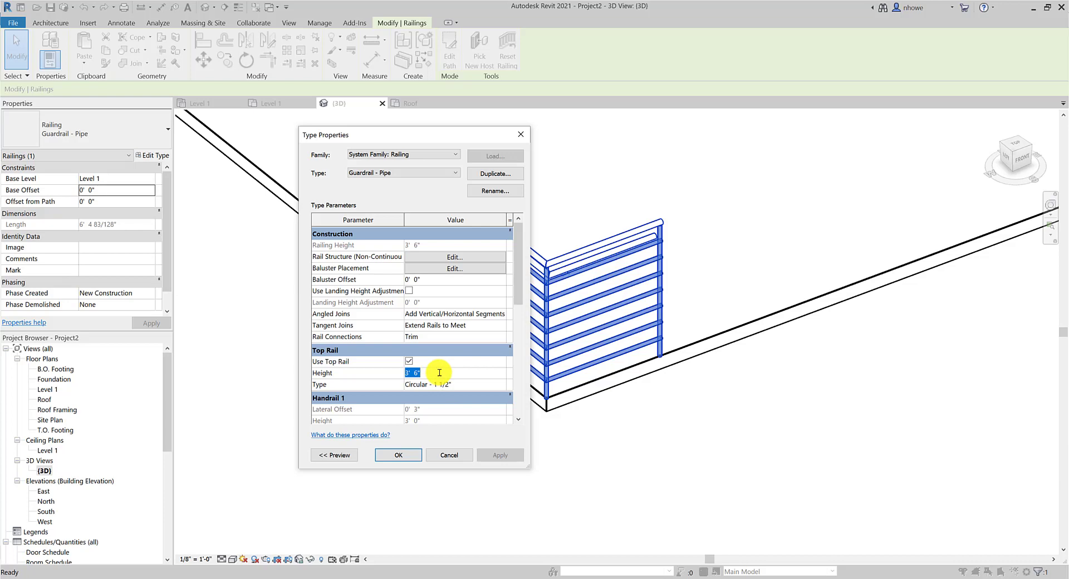
text(48)
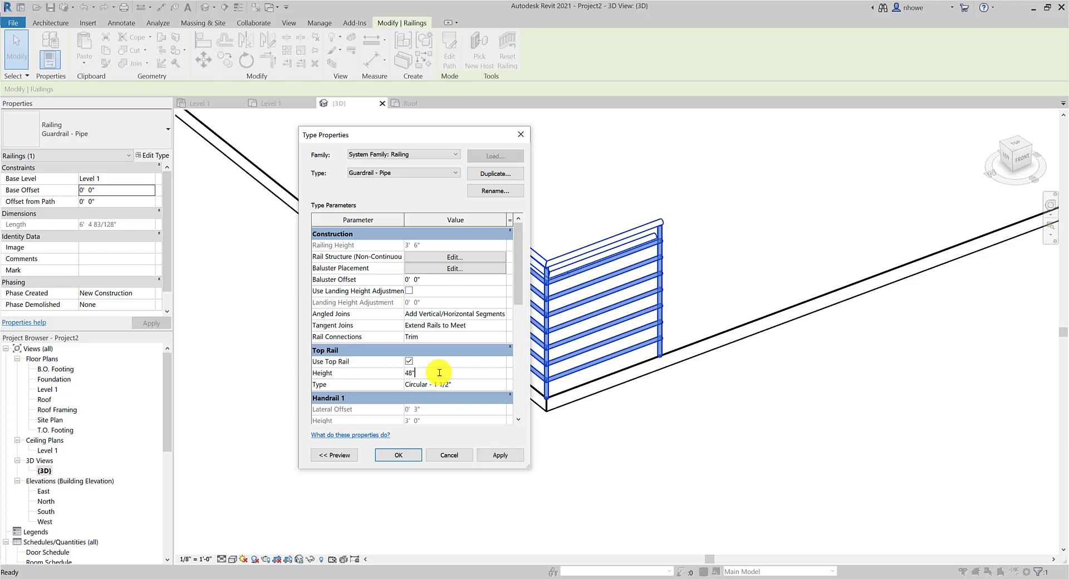
click(500, 455)
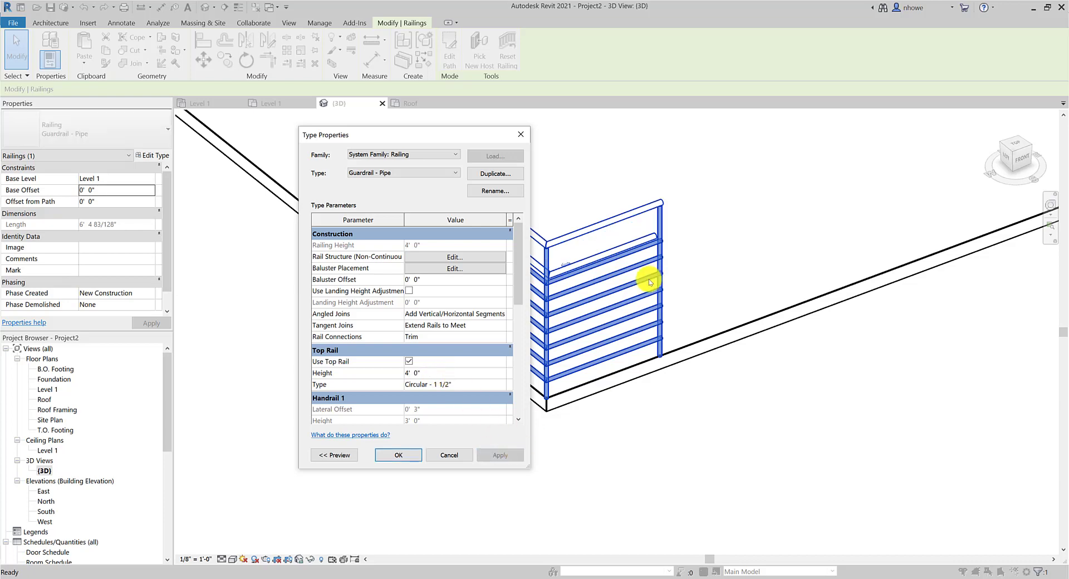
click(398, 455)
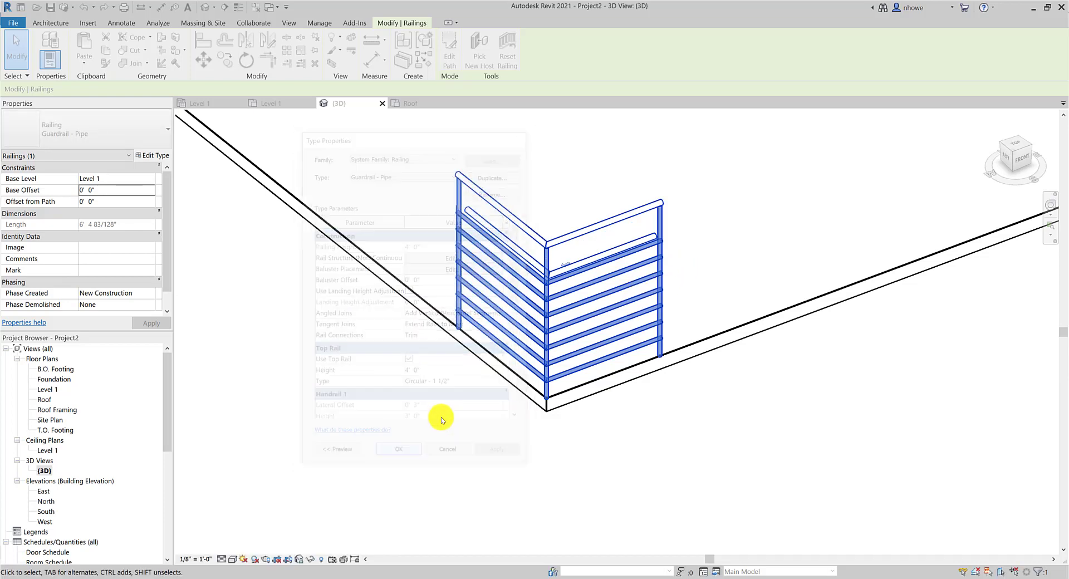
shift+middle_drag(442, 420, 733, 248)
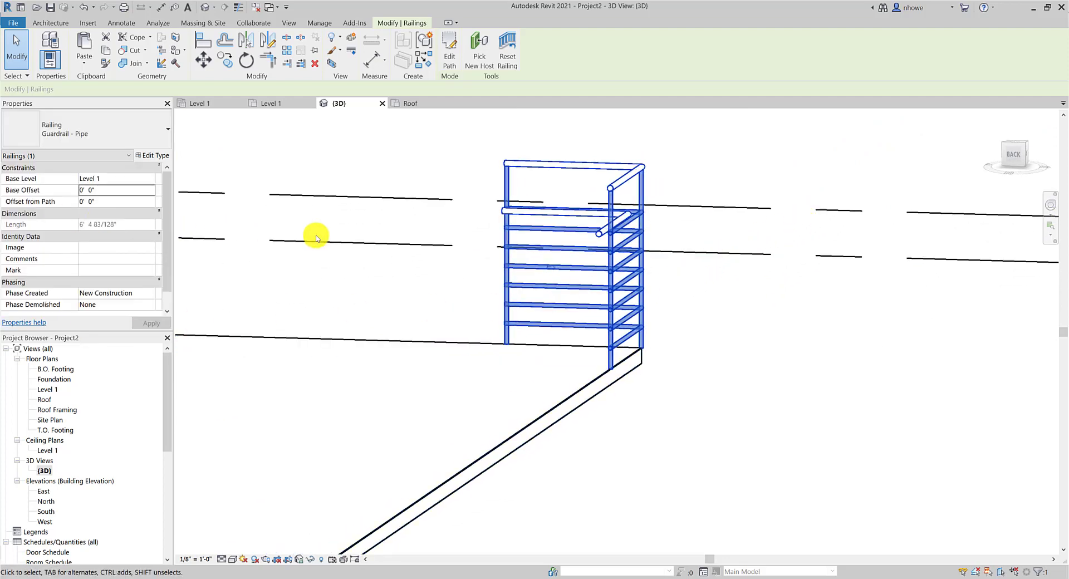
Set the guardrail type's top rail height to 3' 6" and apply it.
click(158, 155)
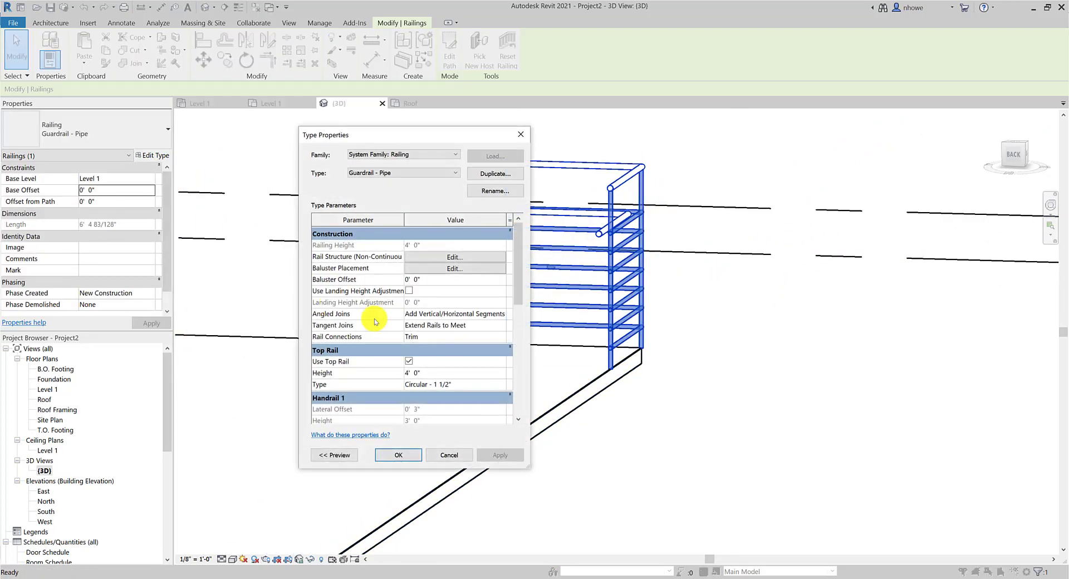
click(426, 373)
text(3 6)
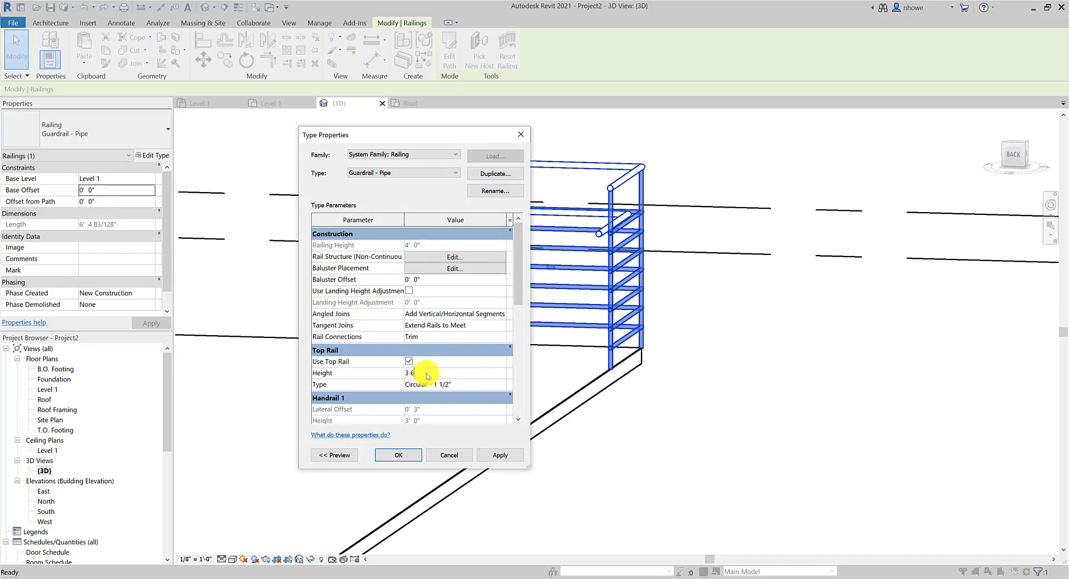
key(Return)
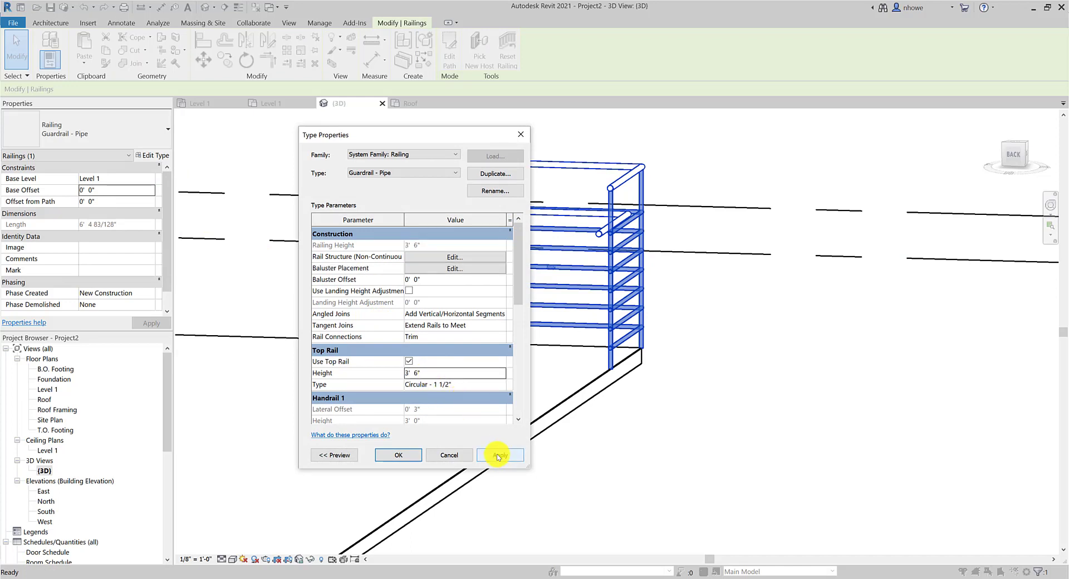
click(498, 456)
Open the properties of the guardrail's Circular - 1 1/2" top rail type and set the hand clearance to -2".
click(486, 384)
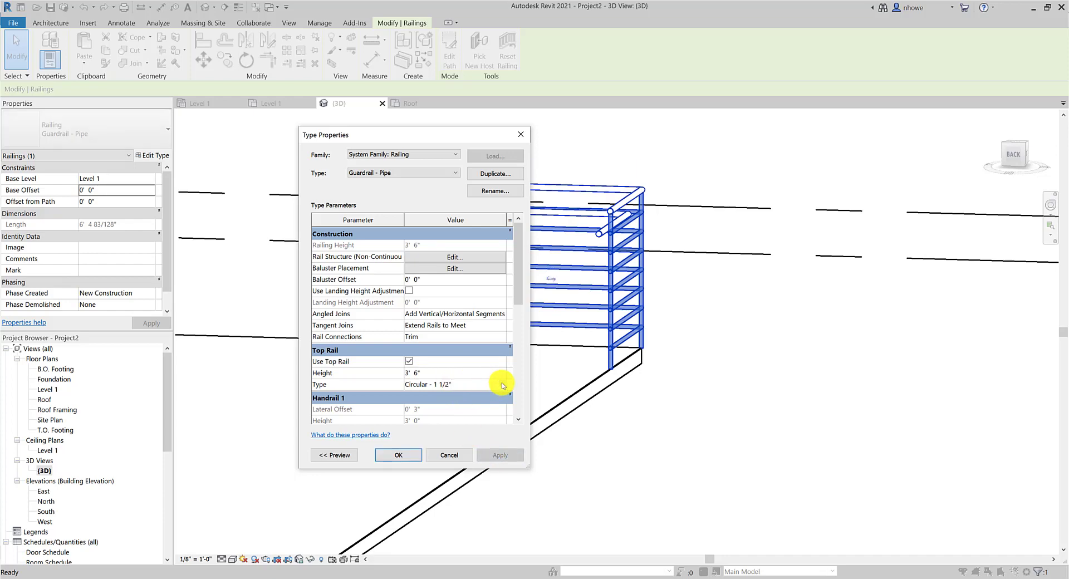
click(502, 383)
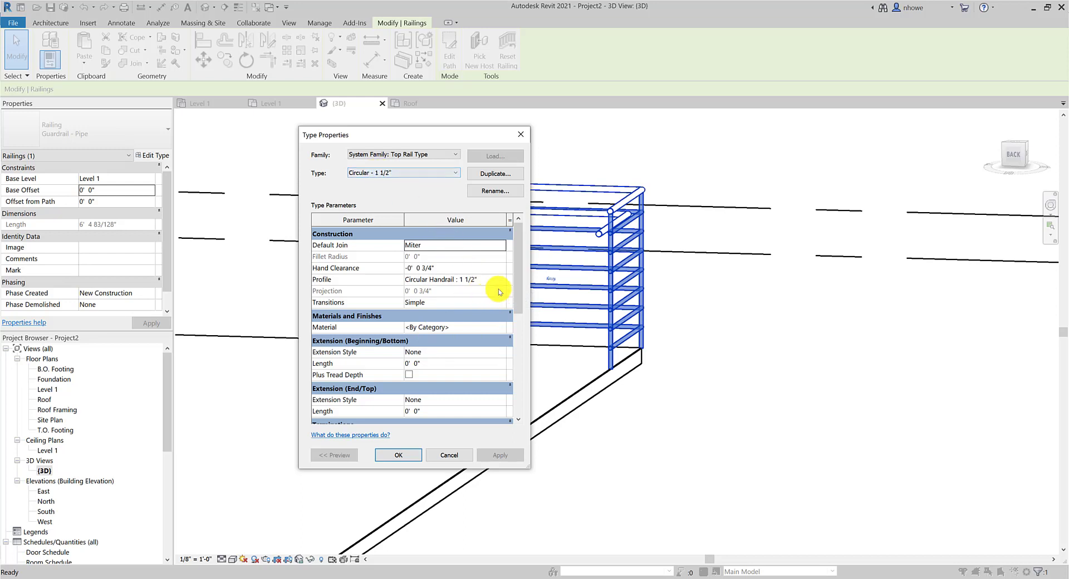
click(454, 268)
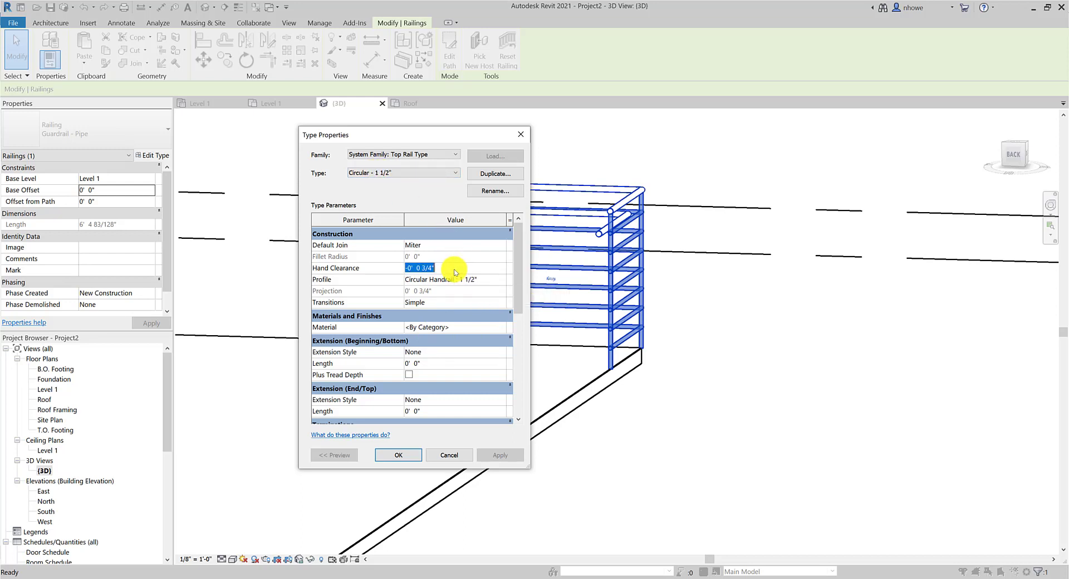
click(436, 269)
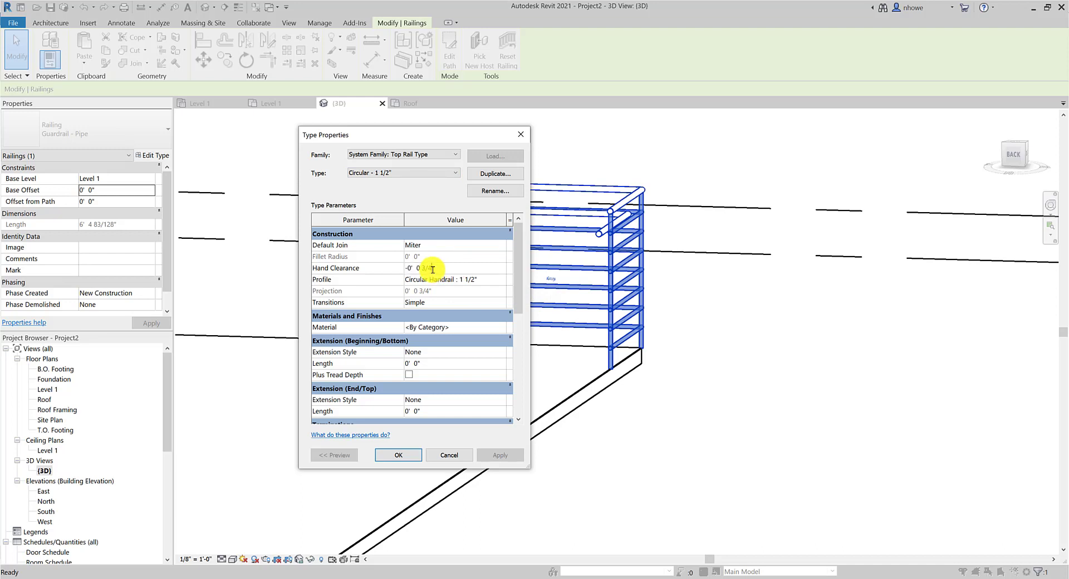
drag(433, 270, 423, 271)
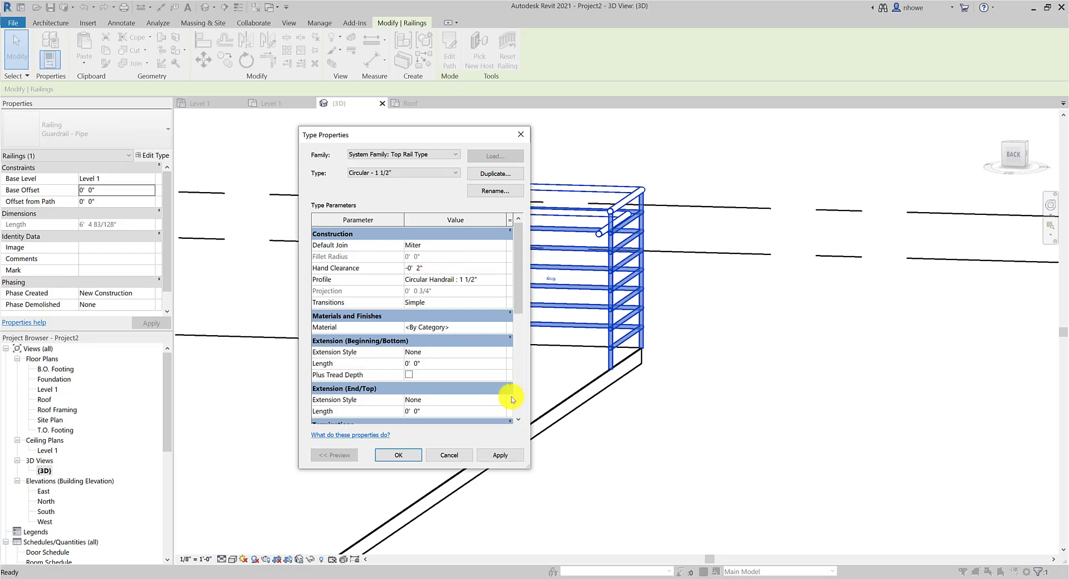
click(505, 456)
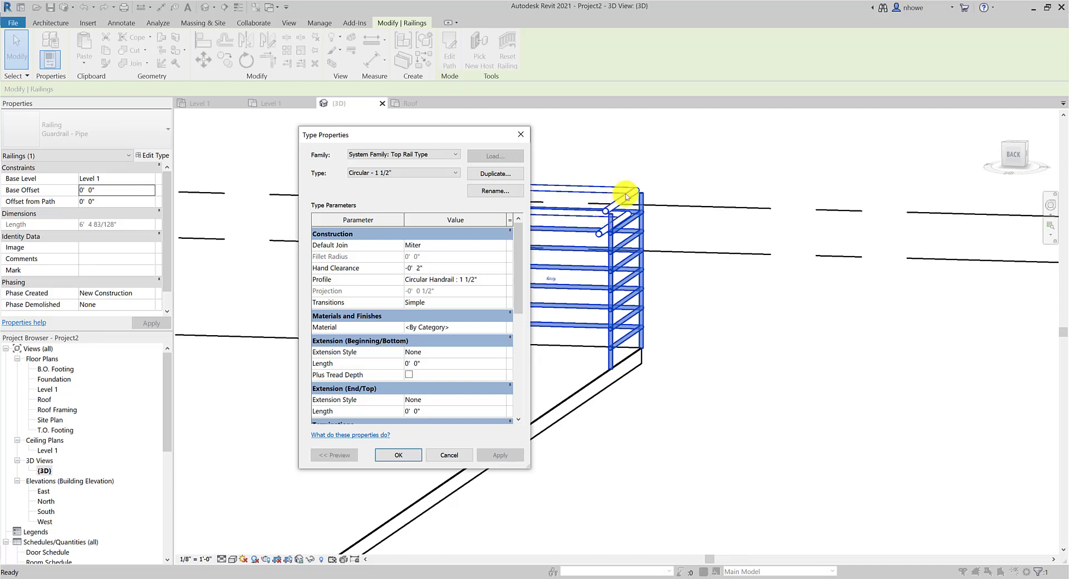
Reopen the top rail type's properties and set the hand clearance to -1".
click(430, 271)
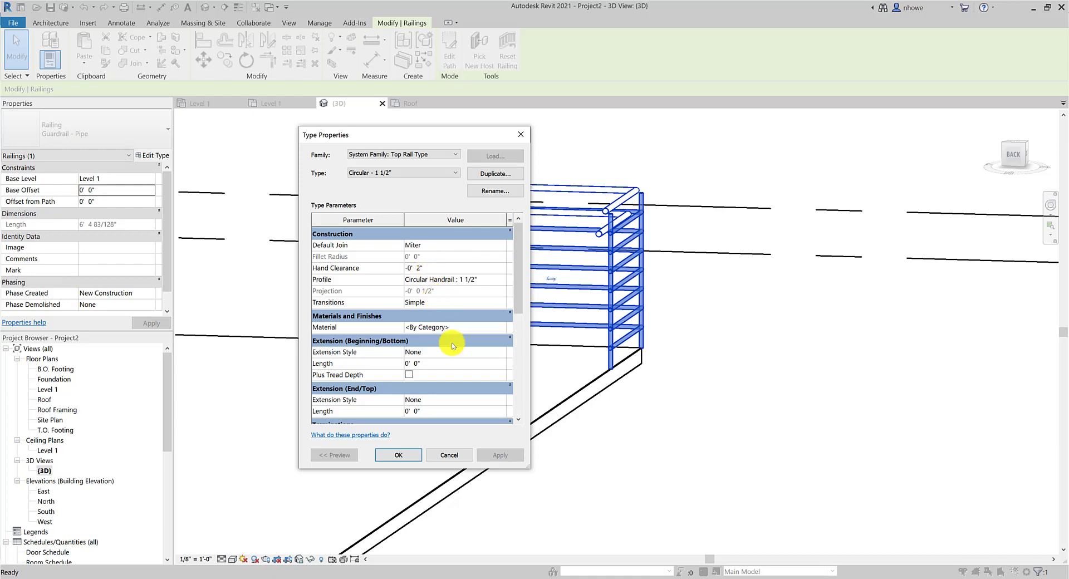
click(450, 454)
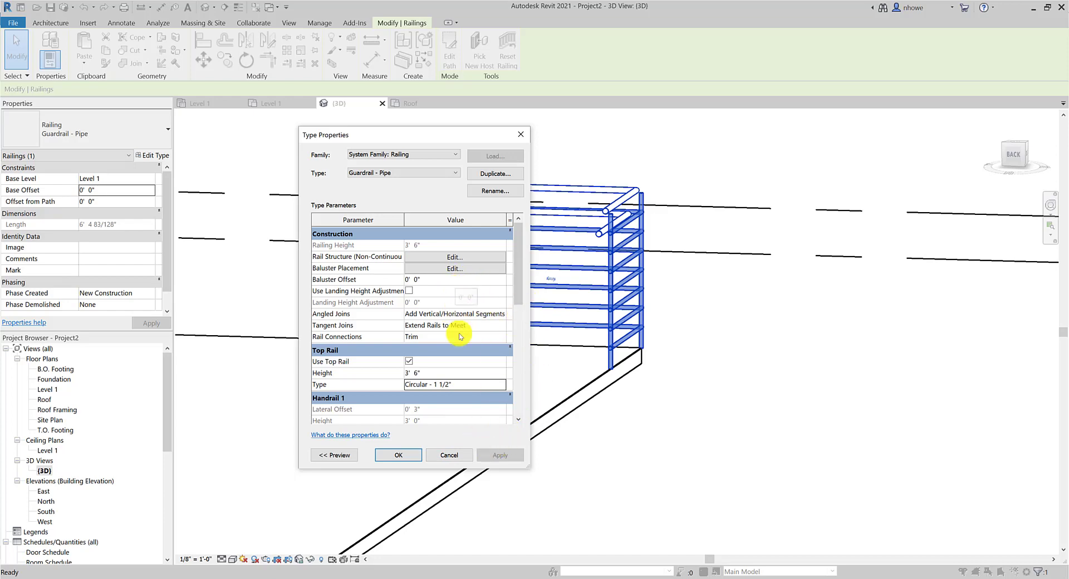
click(491, 385)
click(503, 383)
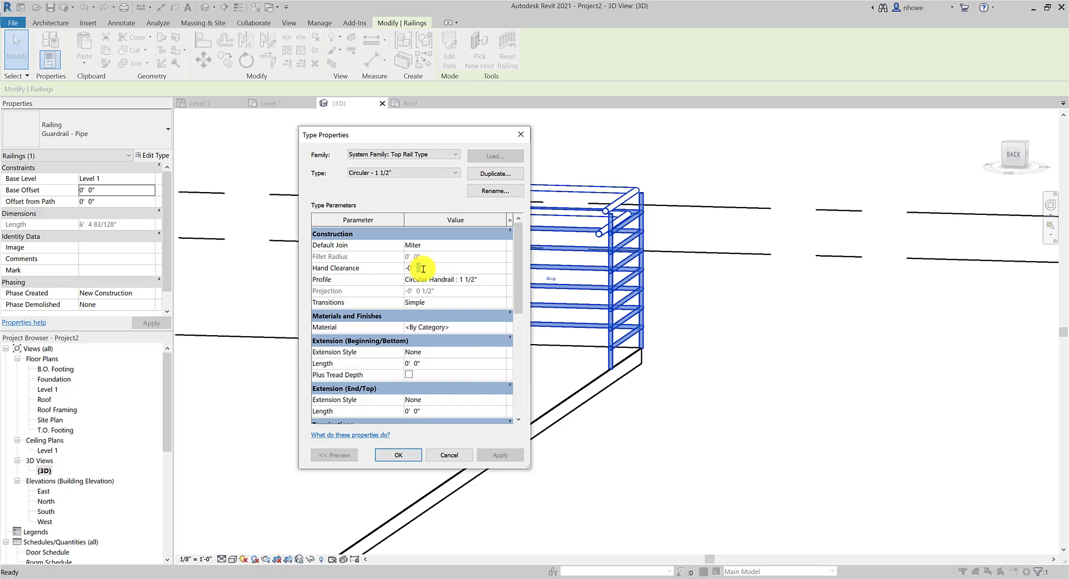
click(501, 455)
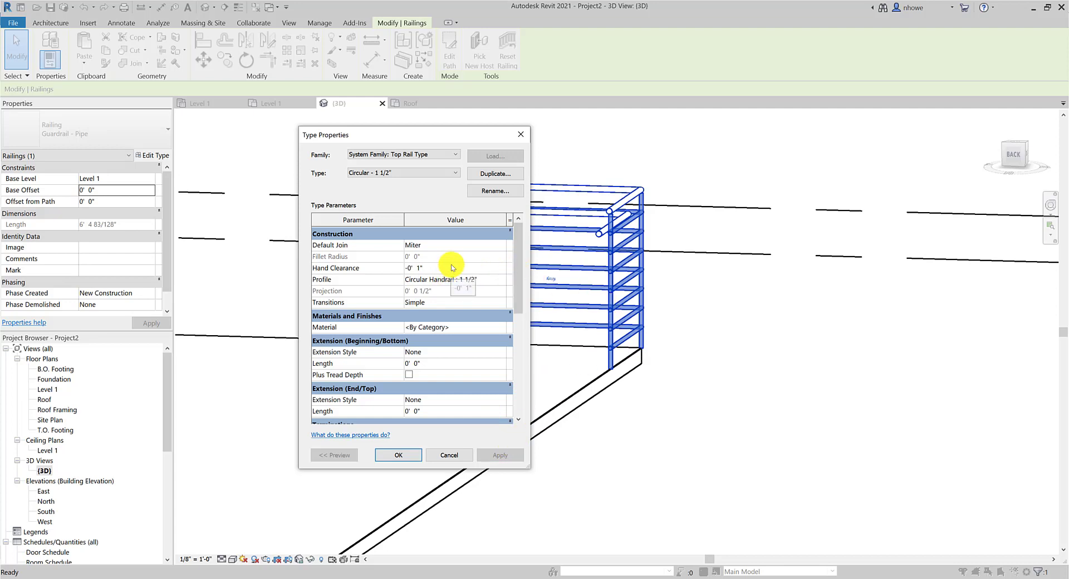
Set the top rail type's hand clearance to -3/4" and apply it.
double_click(420, 268)
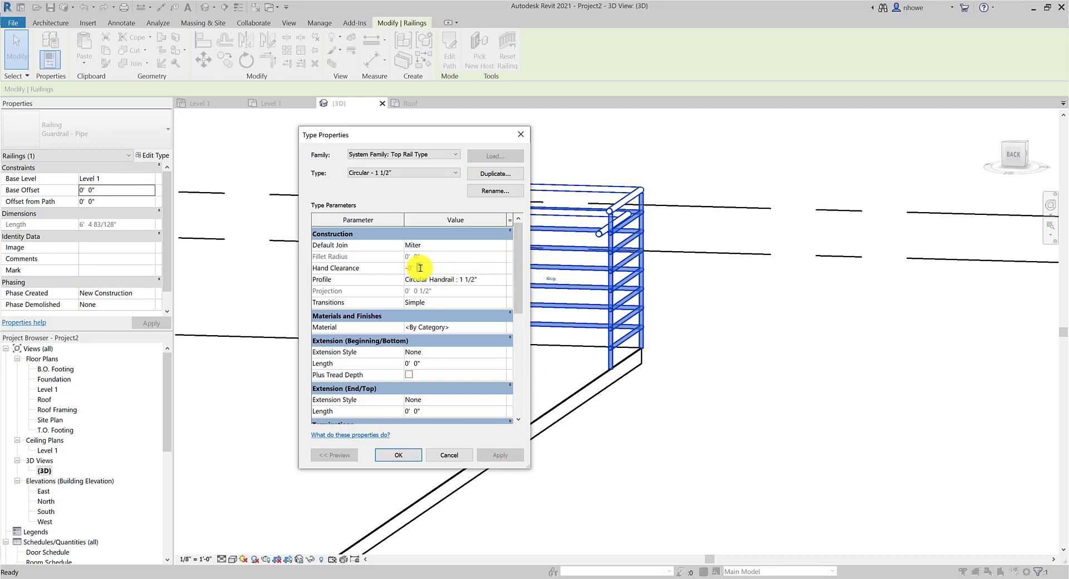
text(2)
click(500, 455)
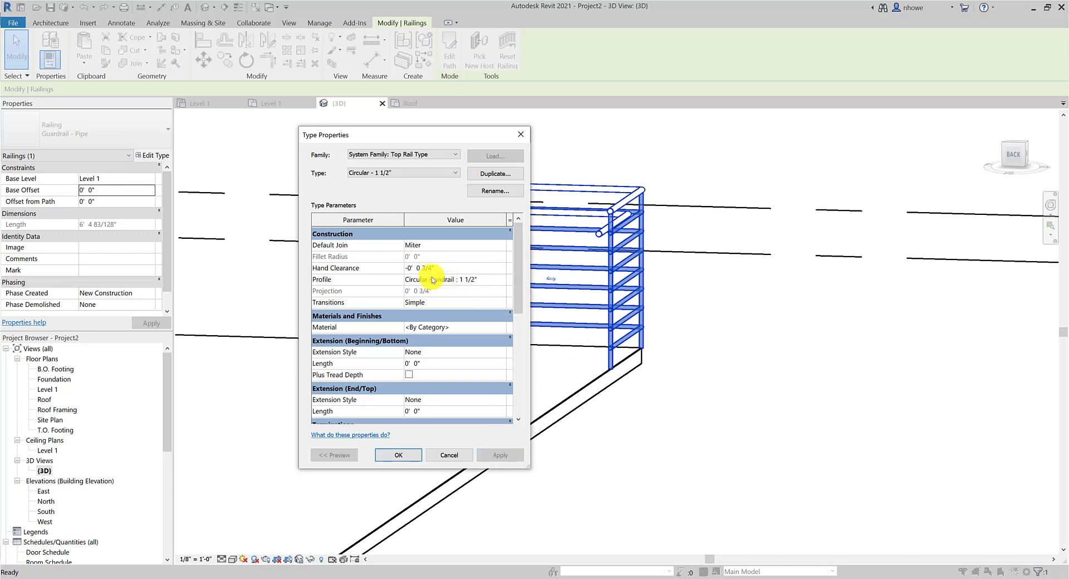
Change the top rail's profile to Elliptical Handrail : 1 1/2" x 1 1/8" and review the available transition options.
click(492, 280)
click(501, 280)
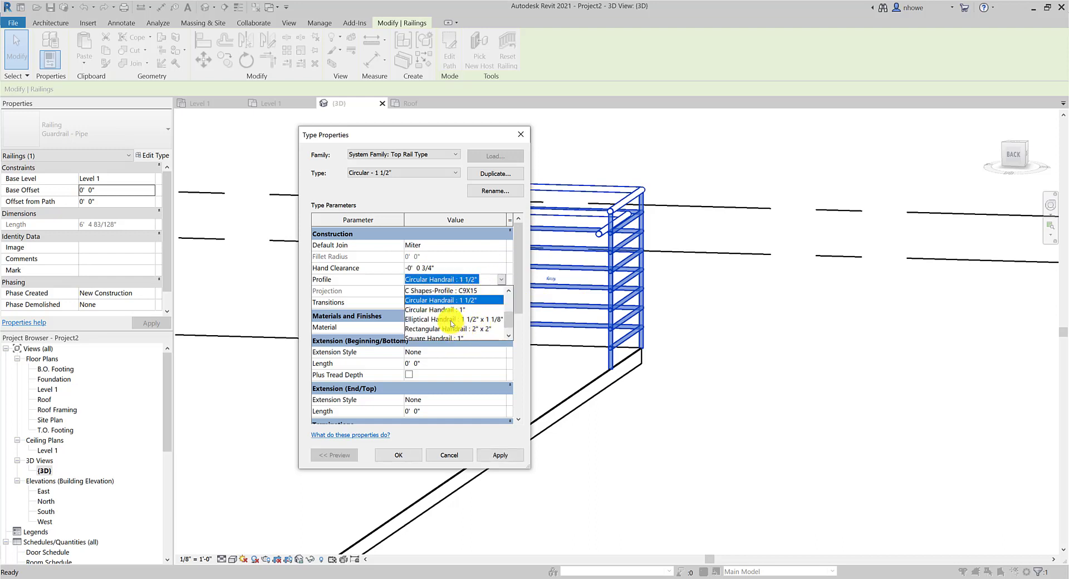
click(451, 321)
click(501, 455)
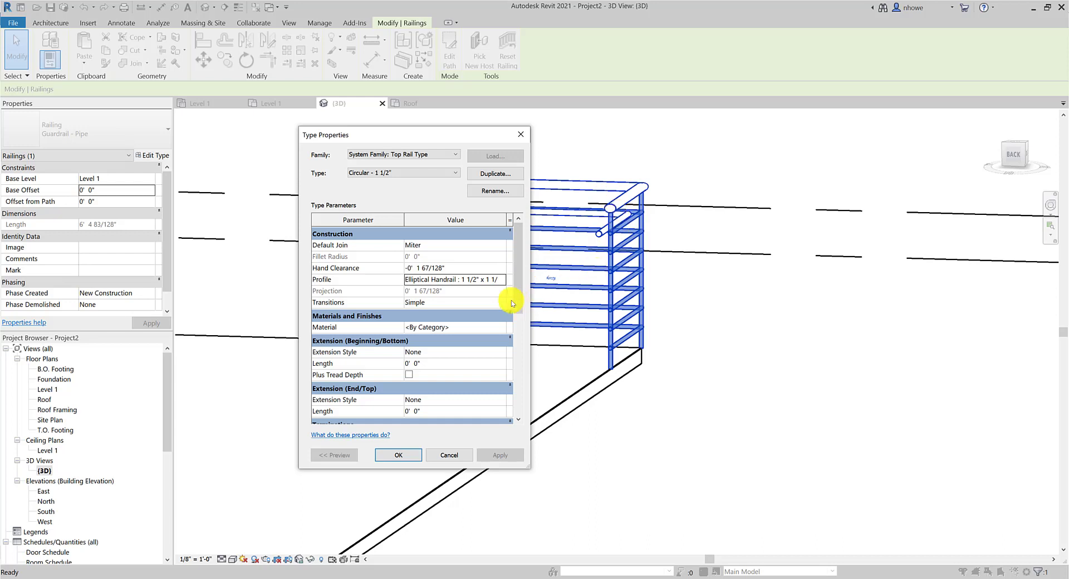
click(475, 302)
click(501, 302)
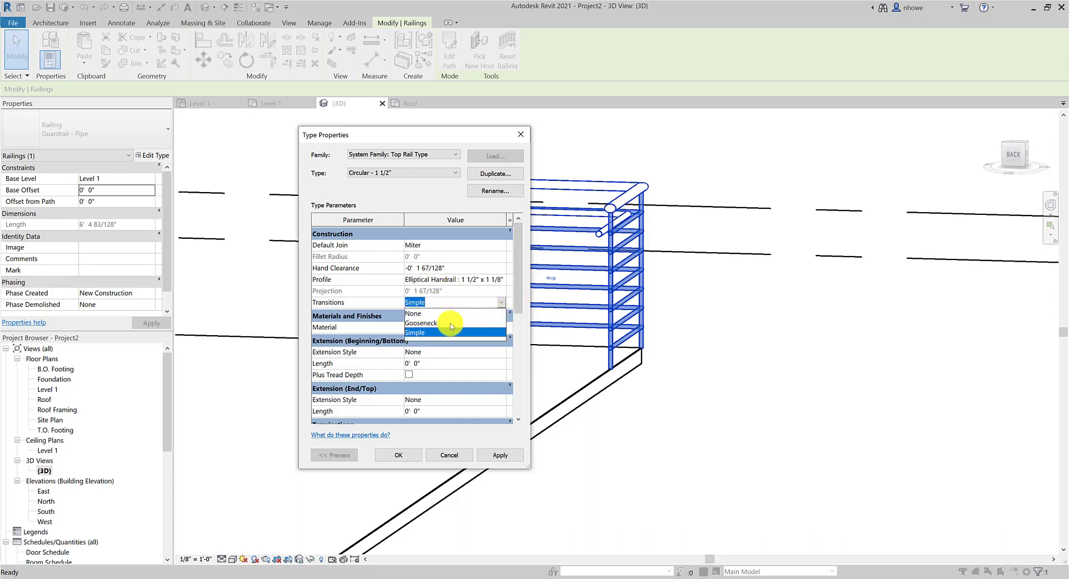
click(514, 279)
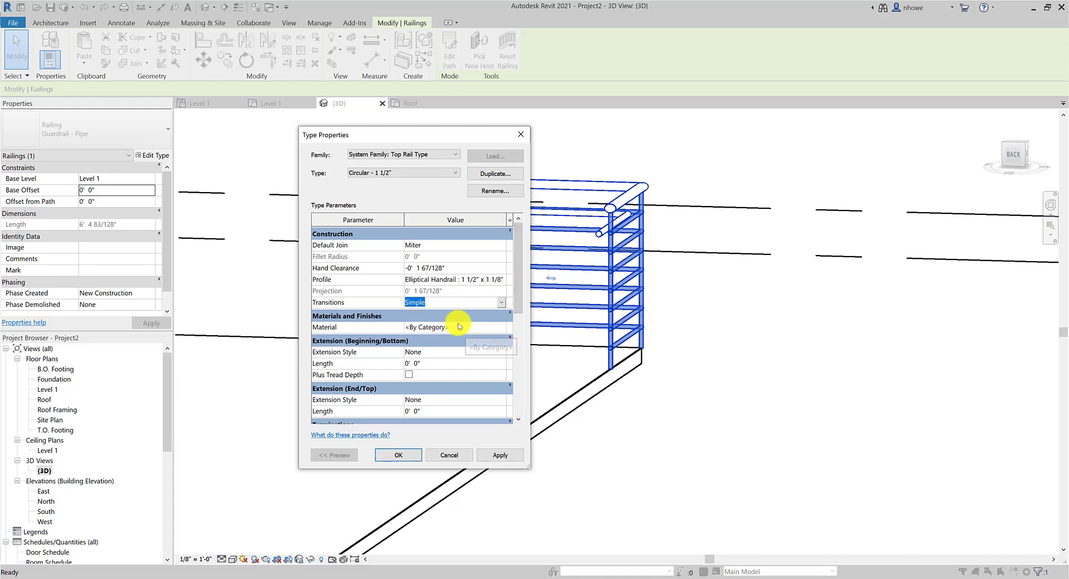
Set the top rail's beginning/bottom and end/top extension lengths to 1' each and accept the type changes.
scroll(455, 328, down, 2)
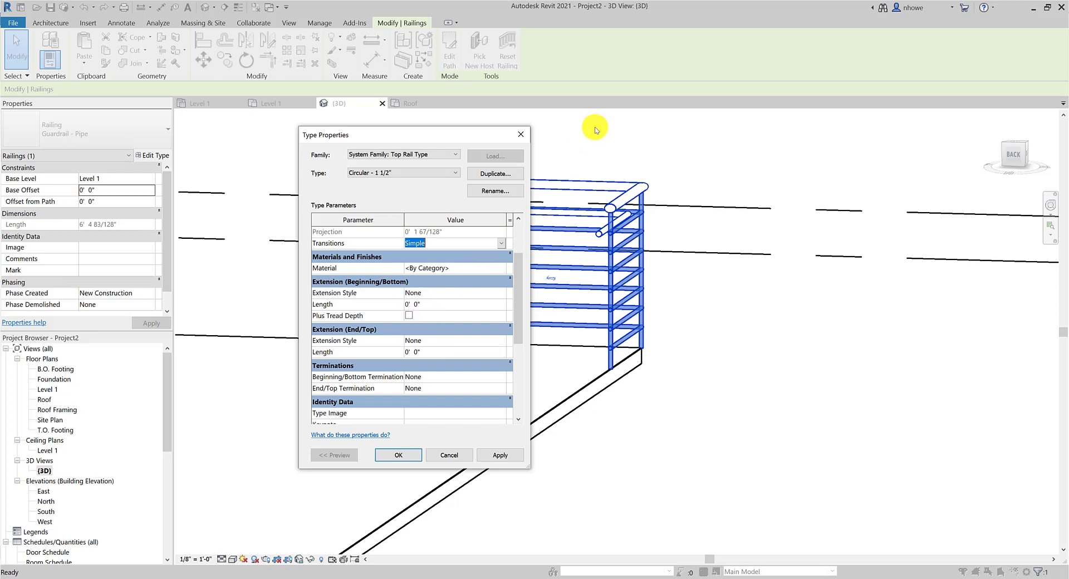
click(415, 305)
click(493, 452)
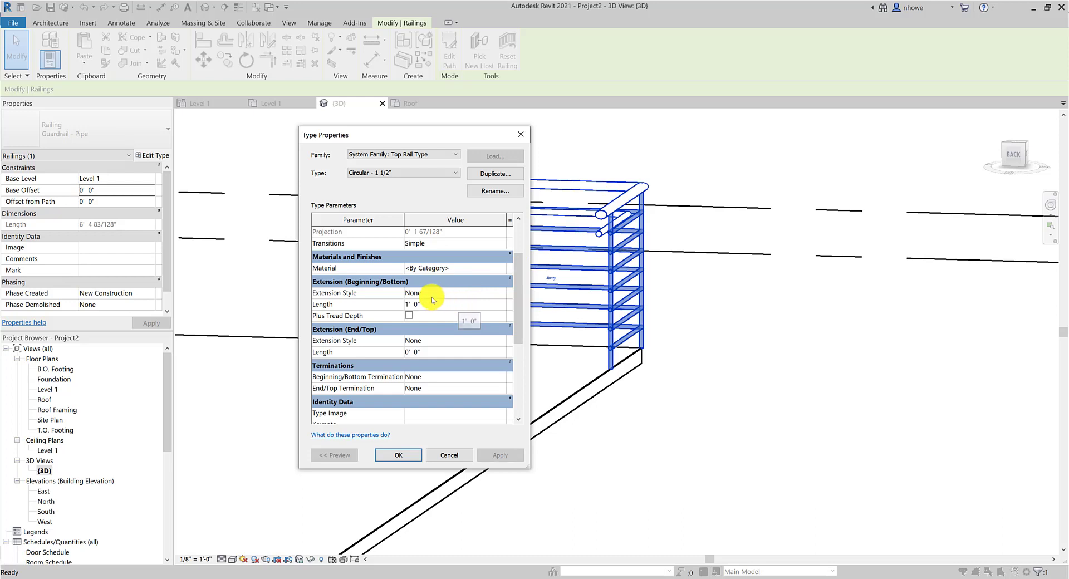
click(433, 345)
click(434, 356)
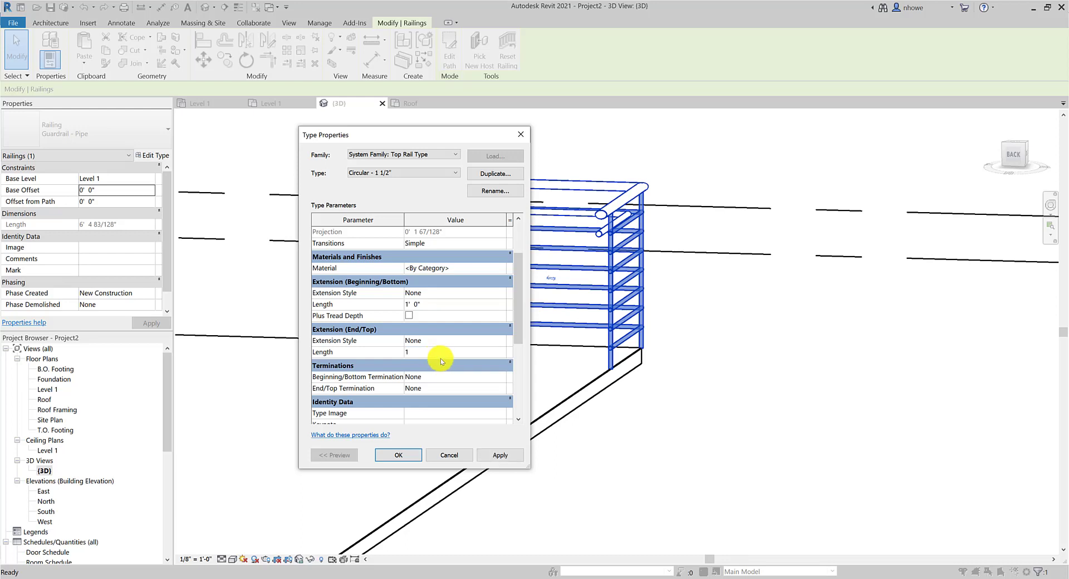
text(1')
click(493, 454)
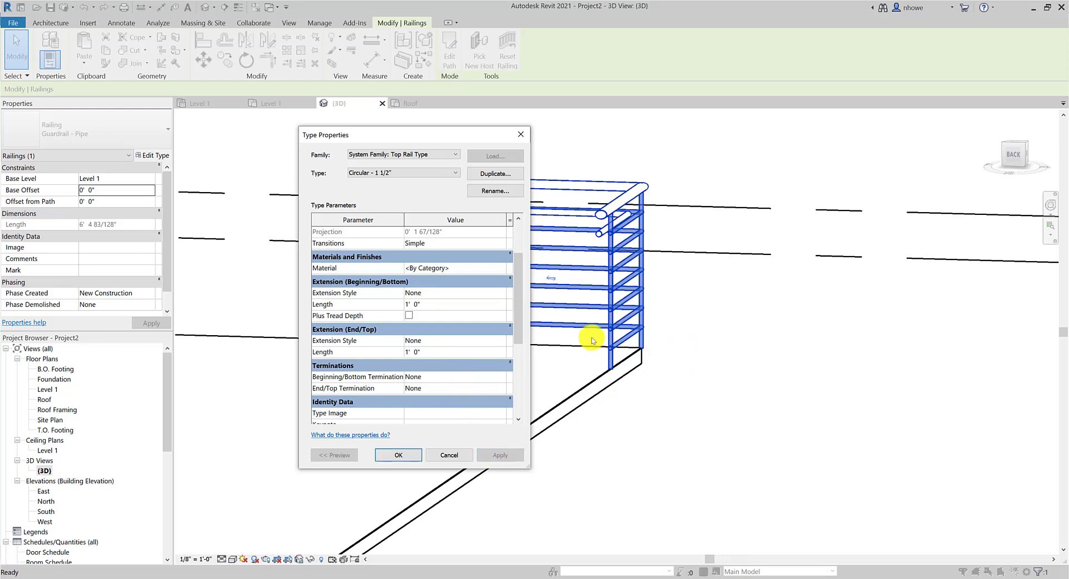
click(613, 301)
click(408, 453)
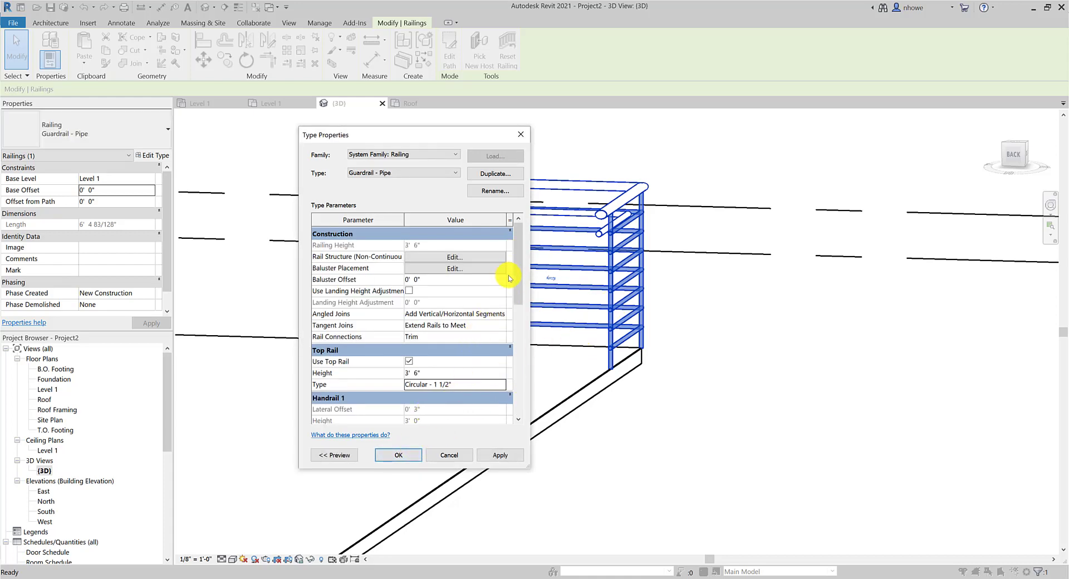
Reopen the Circular - 1 1/2" top rail type's properties with the dialog moved aside and the termination settings in view.
mouse_move(514, 298)
mouse_down()
mouse_move(522, 342)
mouse_move(523, 297)
mouse_up()
click(497, 386)
click(504, 382)
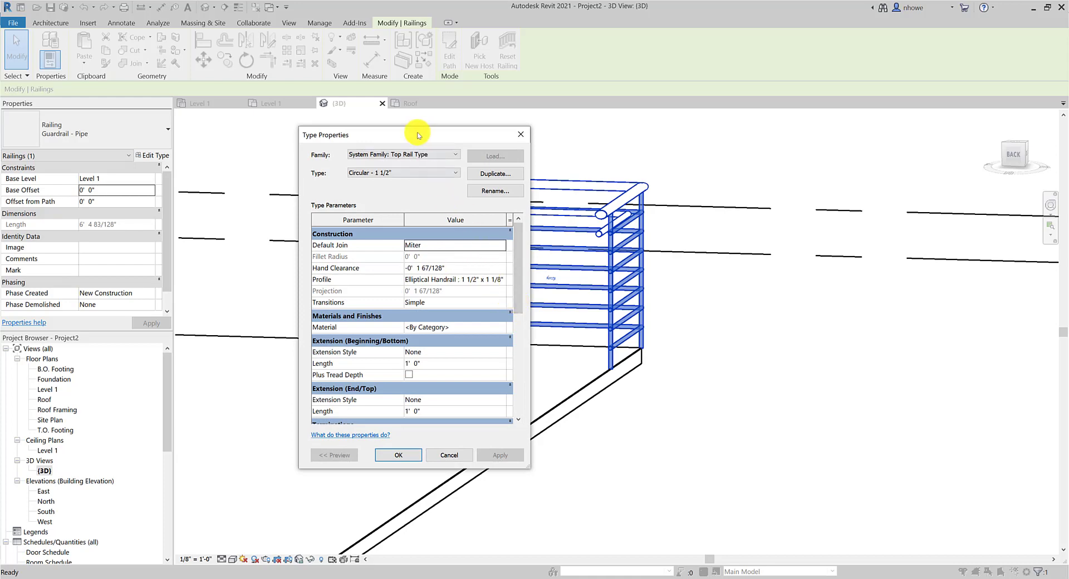
drag(418, 135, 699, 147)
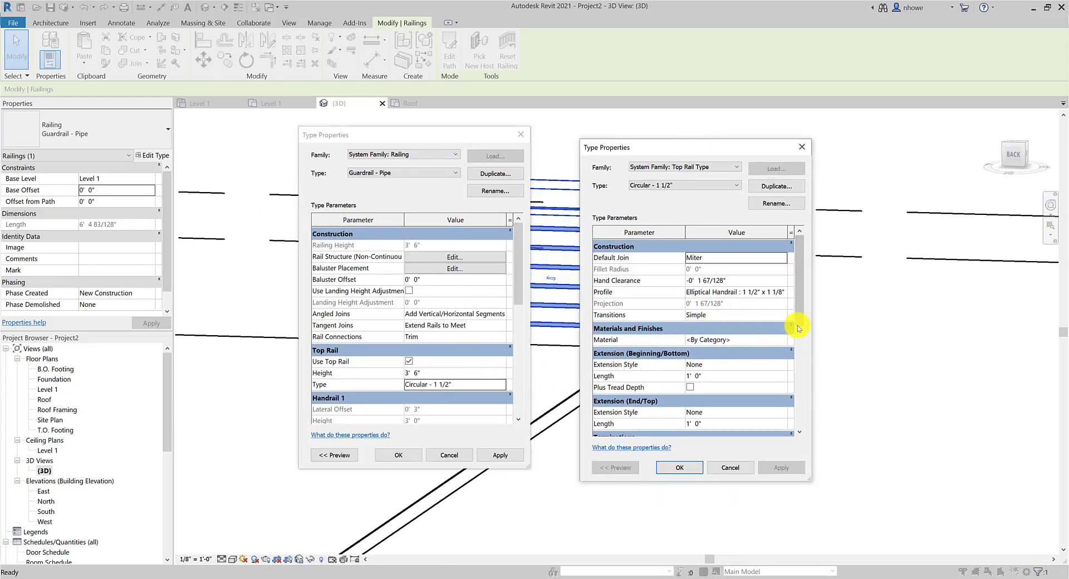
drag(797, 325, 799, 367)
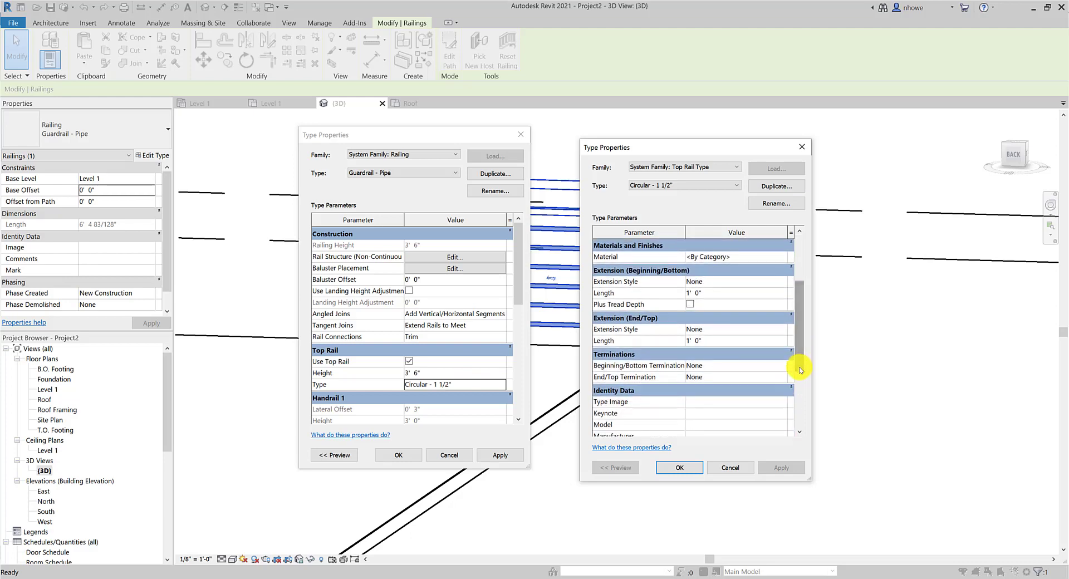
Set the top rail's beginning/bottom and end/top terminations to Termination - Wood - Rectangular, apply them and uncover the railing.
click(746, 376)
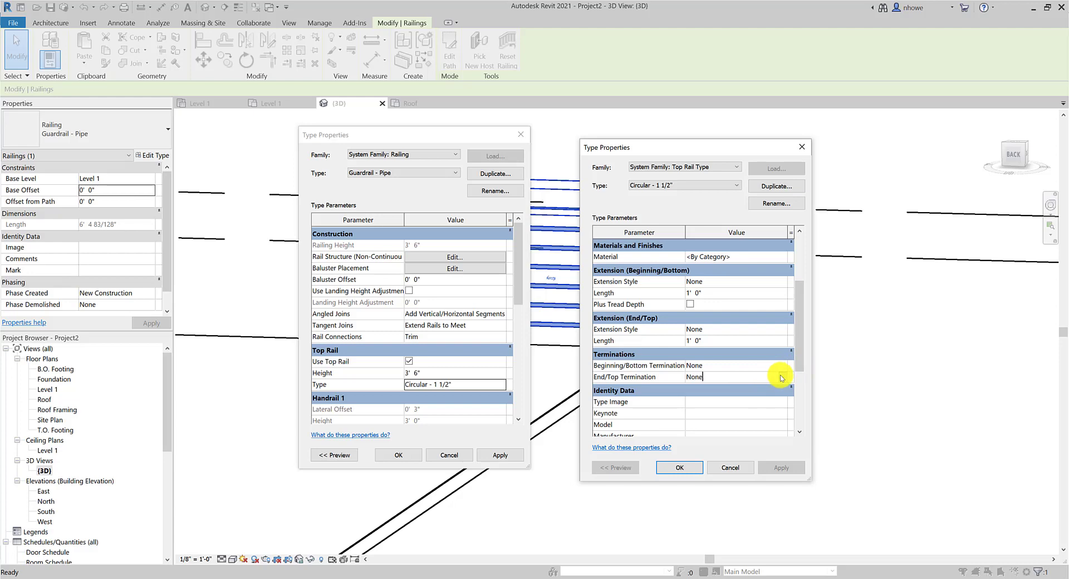
click(782, 378)
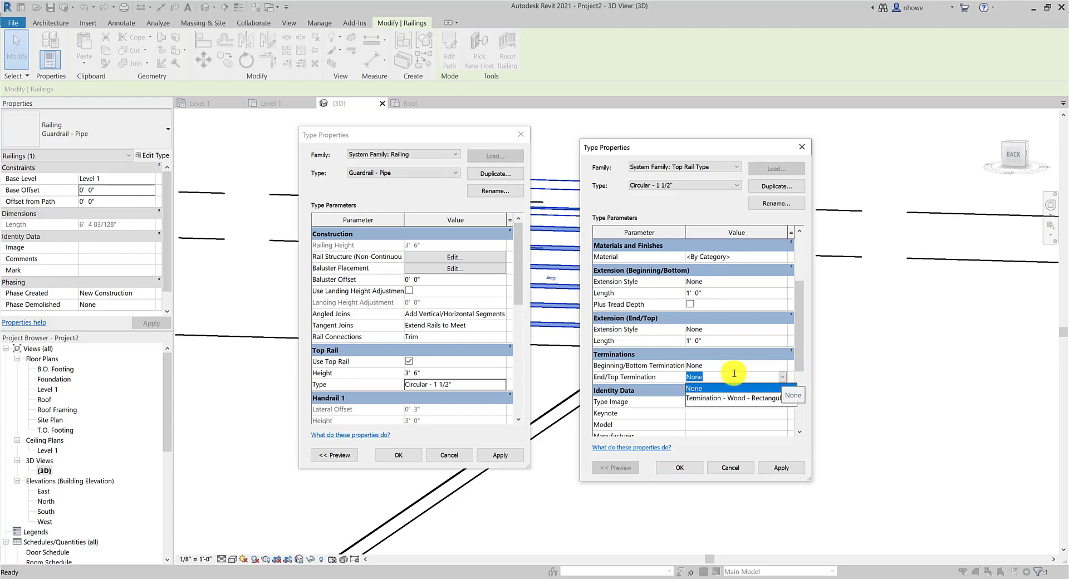
click(735, 366)
click(765, 368)
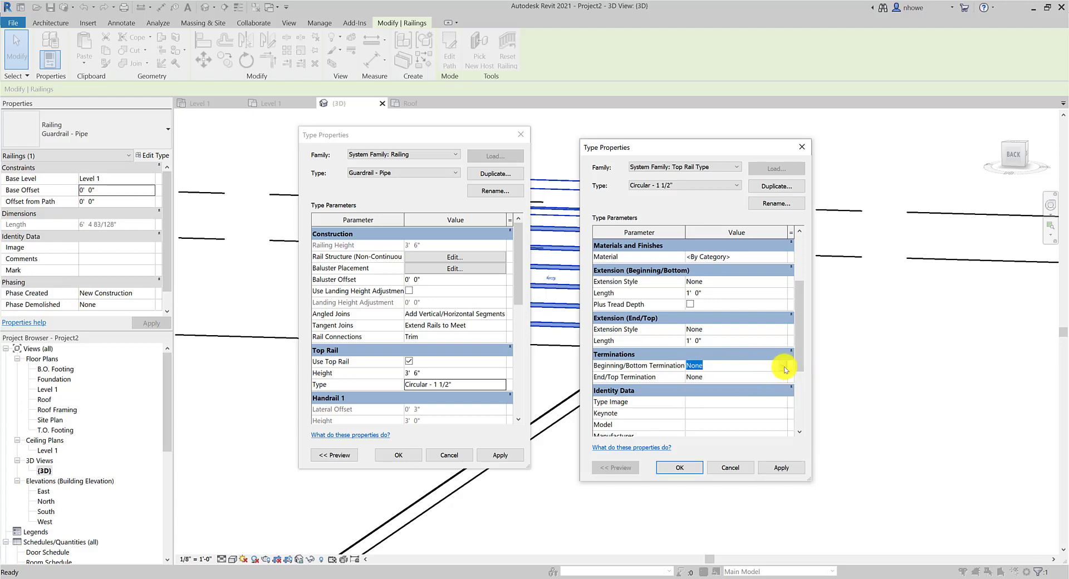
click(785, 368)
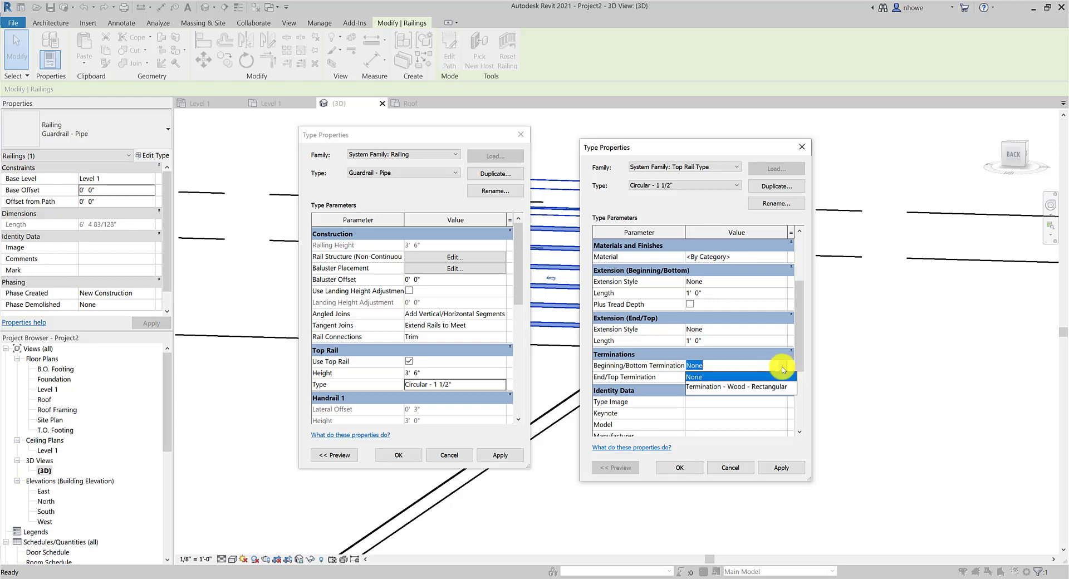
click(775, 387)
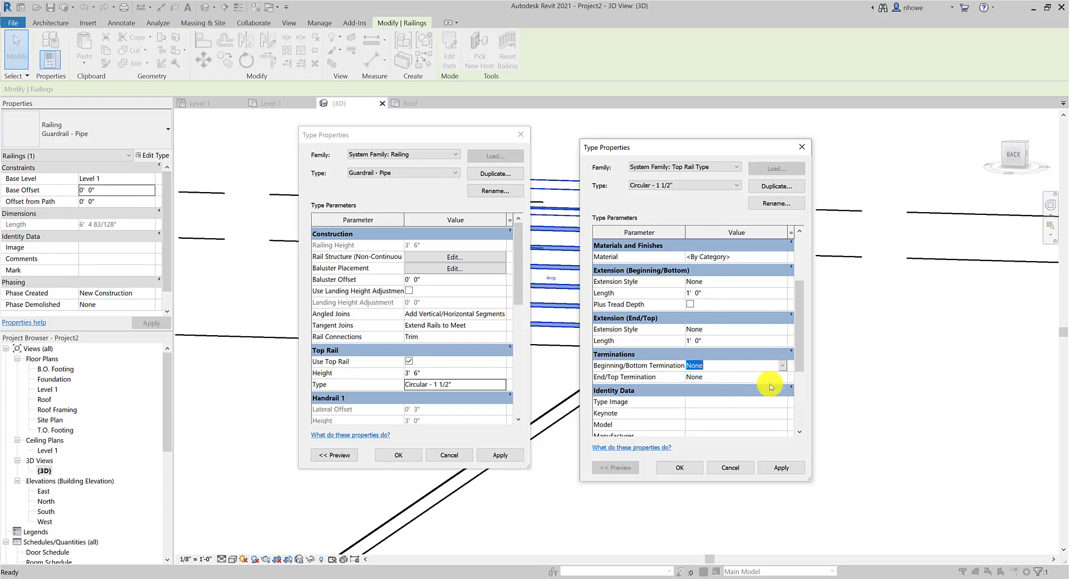
click(767, 377)
click(783, 378)
click(747, 398)
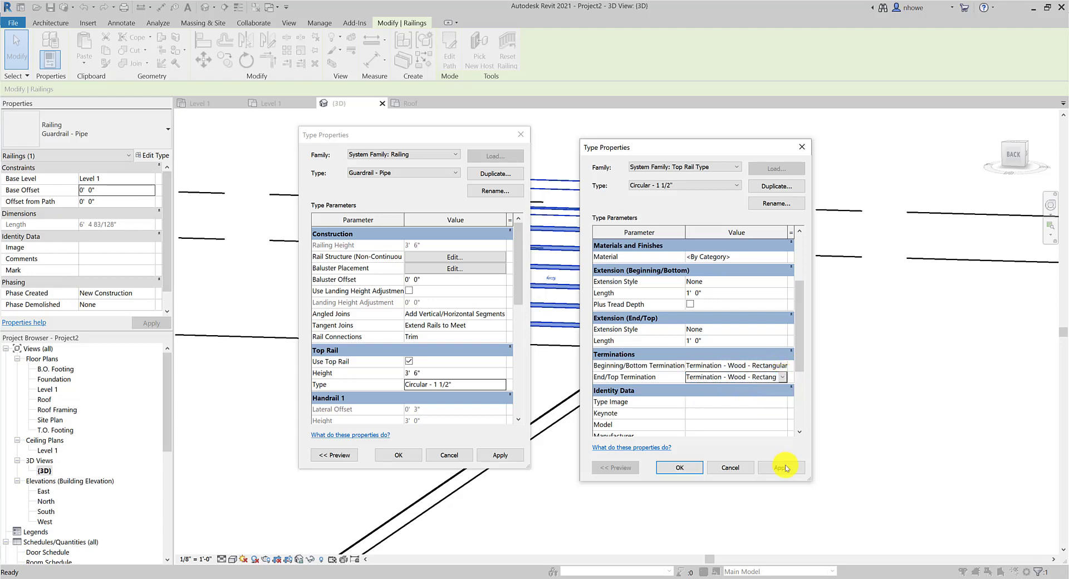
click(781, 467)
drag(701, 141, 903, 175)
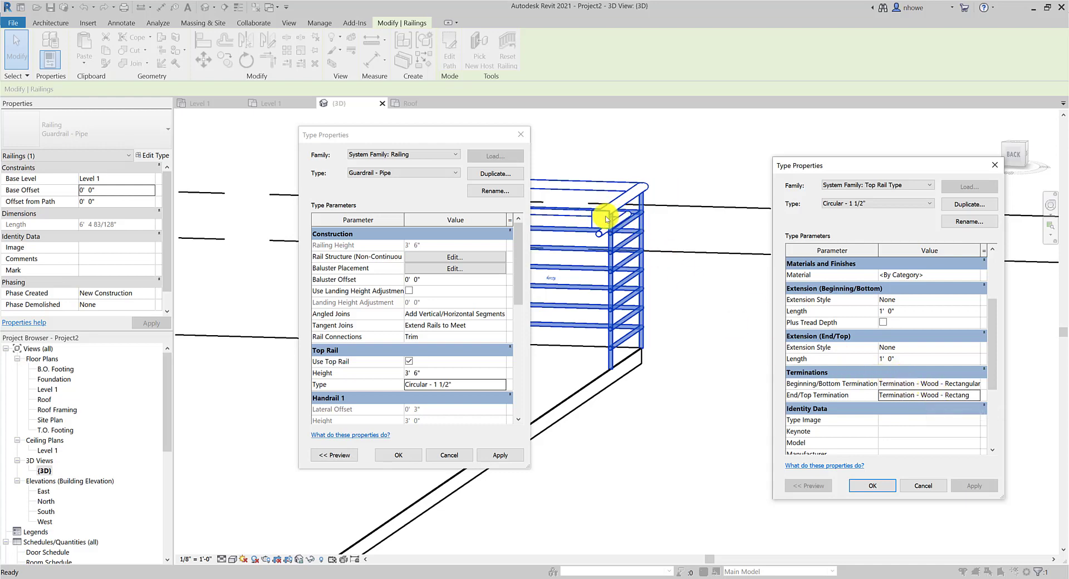
Reset the top rail's beginning/bottom and end/top terminations to None and apply the change.
click(979, 386)
click(979, 396)
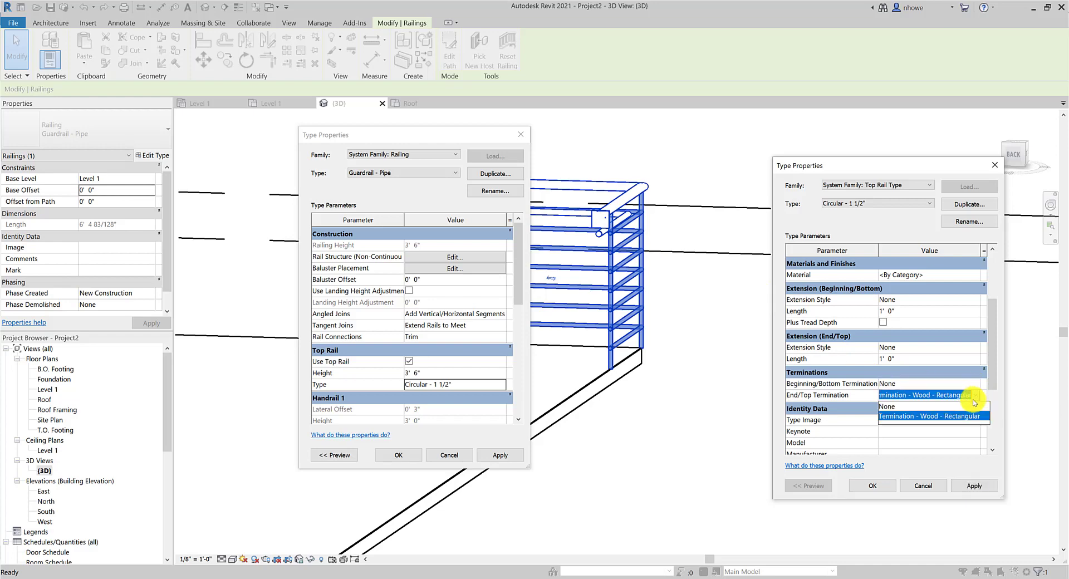
click(964, 404)
click(969, 485)
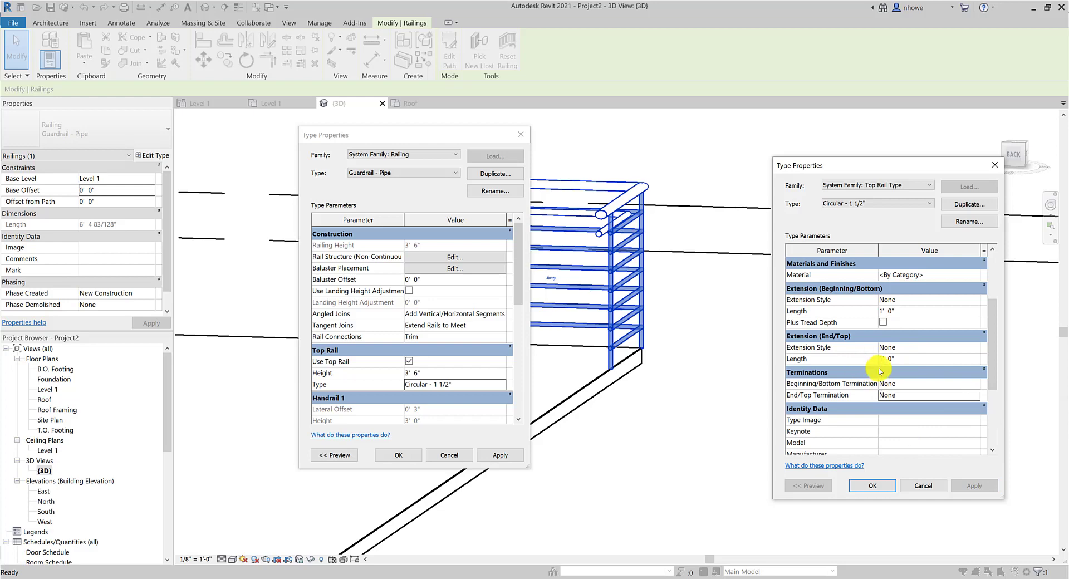
Review the extension style descriptions, set the top rail's end/top extension style to Wall and accept the type changes.
click(971, 347)
click(981, 349)
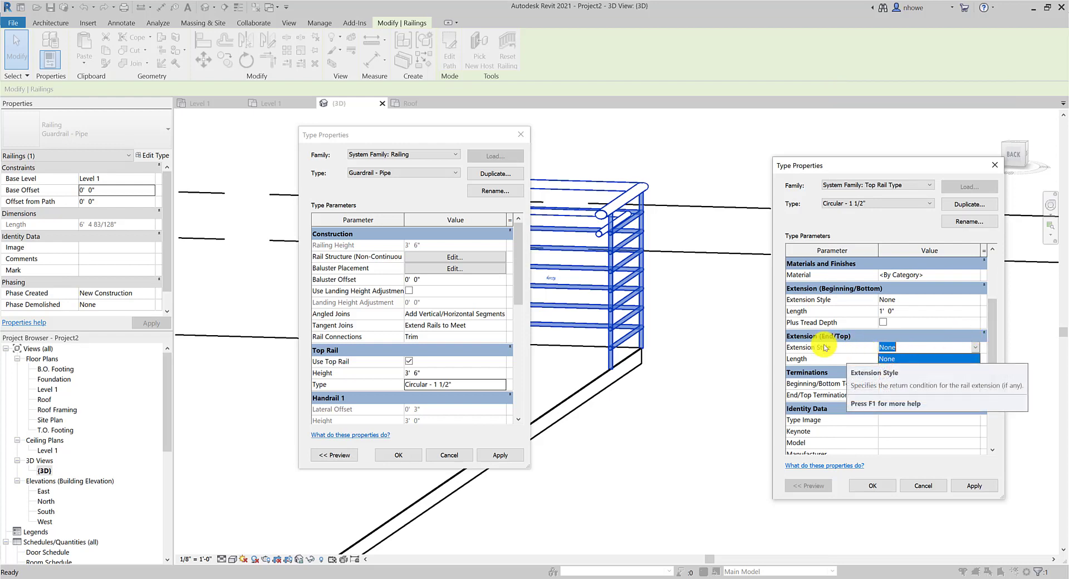
mouse_move(824, 347)
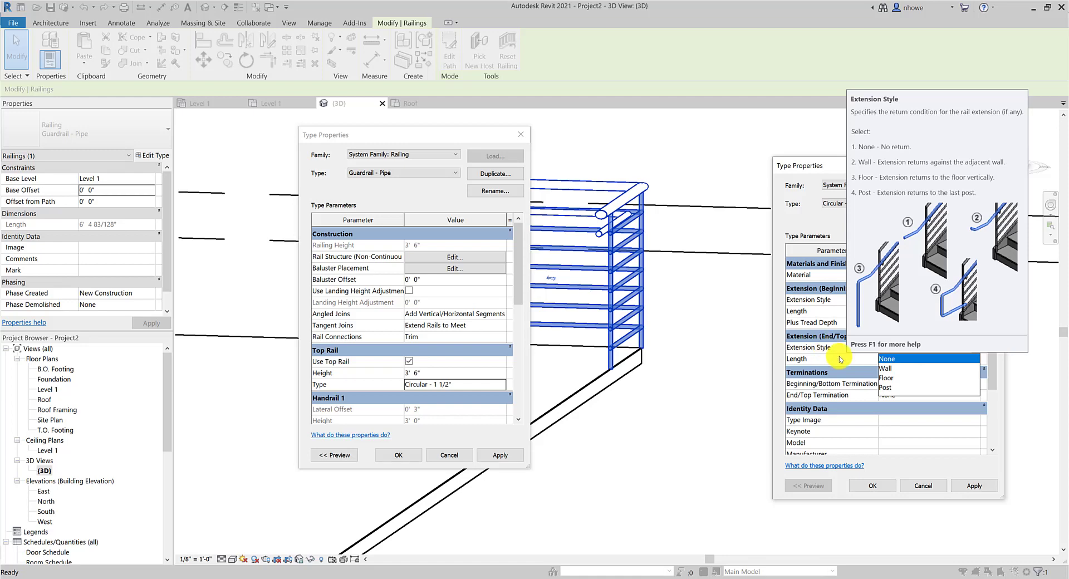
click(886, 368)
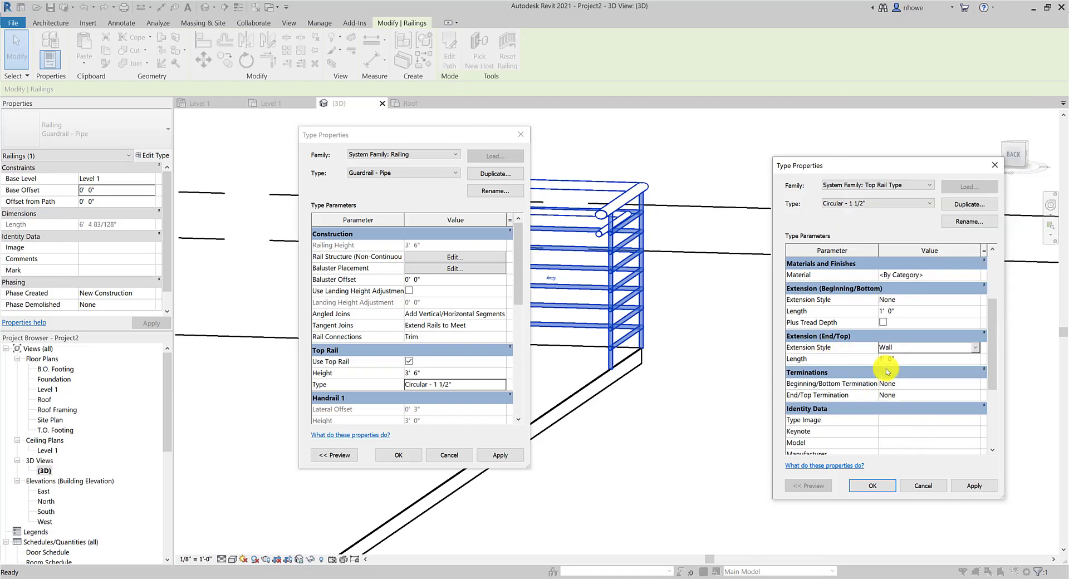
click(971, 487)
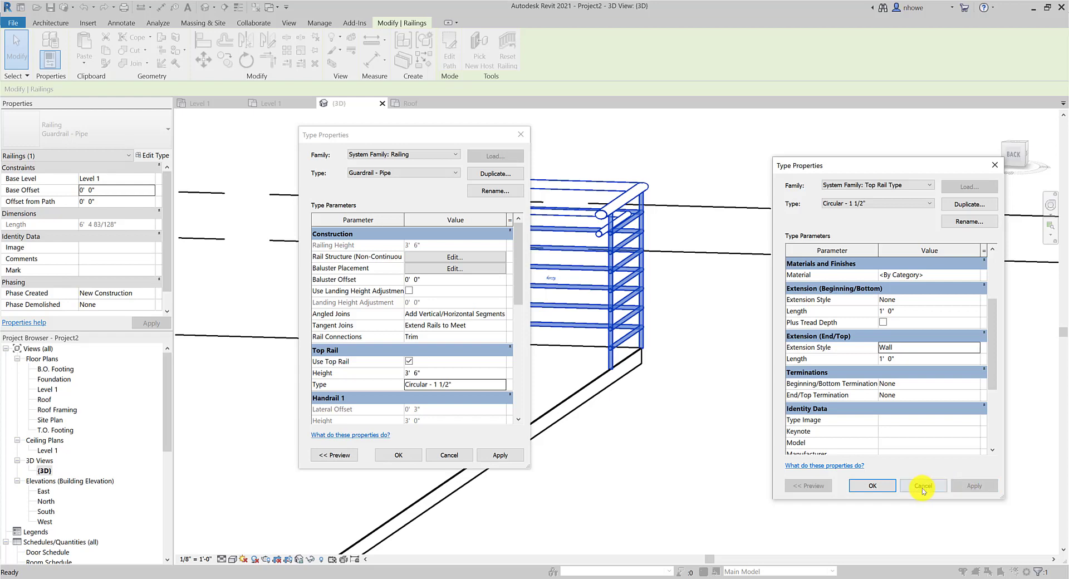
click(873, 486)
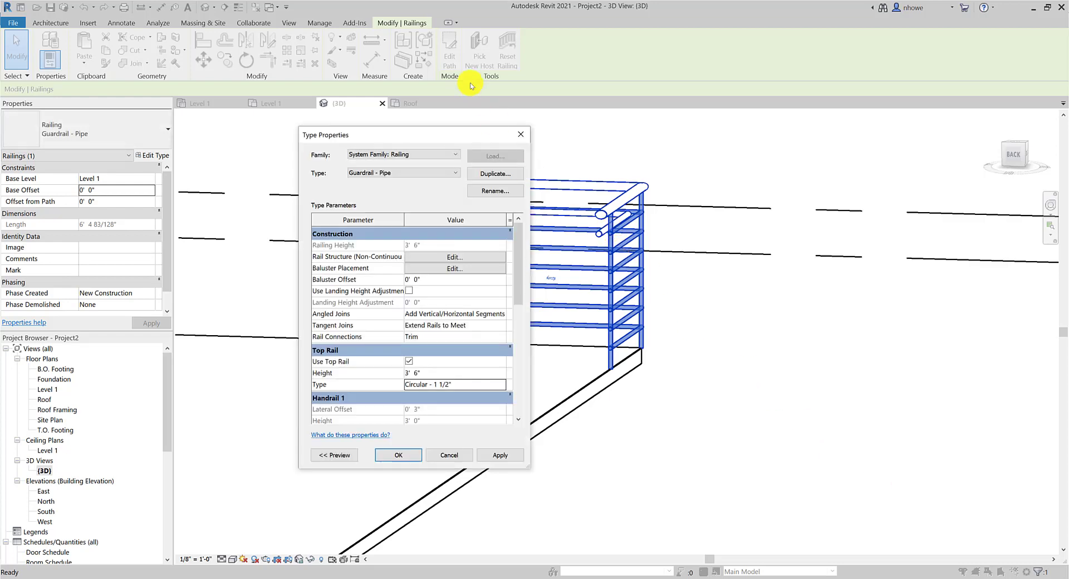
Reopen the top rail type's properties, set the beginning/bottom extension style to Floor and apply it.
drag(469, 135, 918, 182)
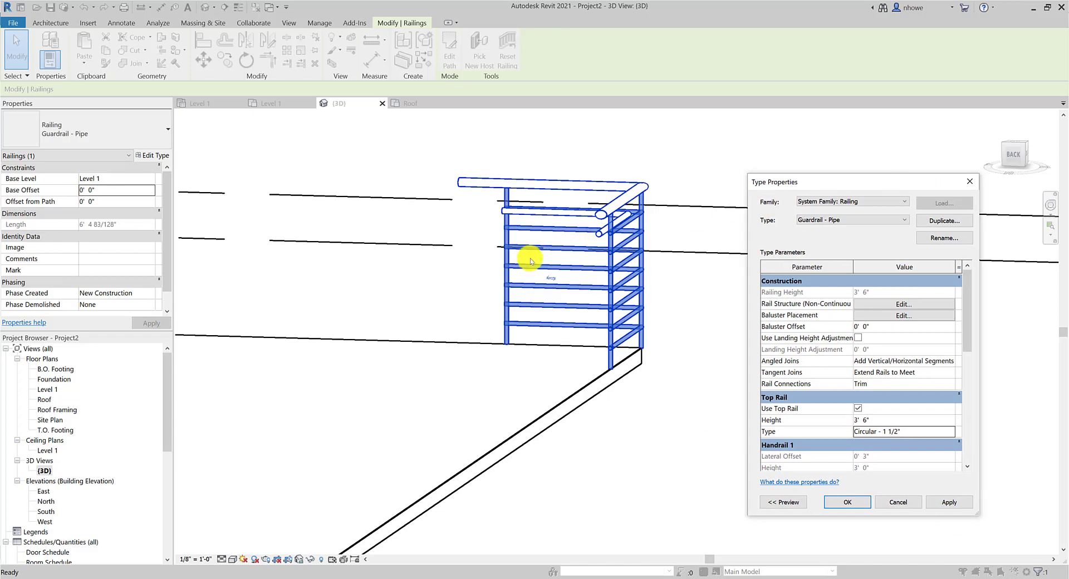
click(943, 502)
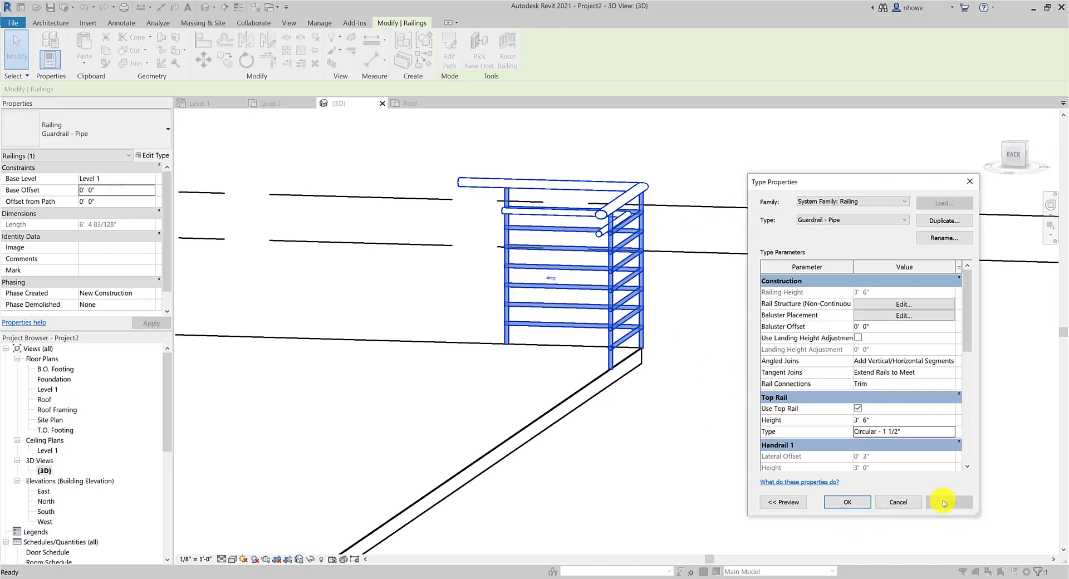
click(948, 433)
click(948, 433)
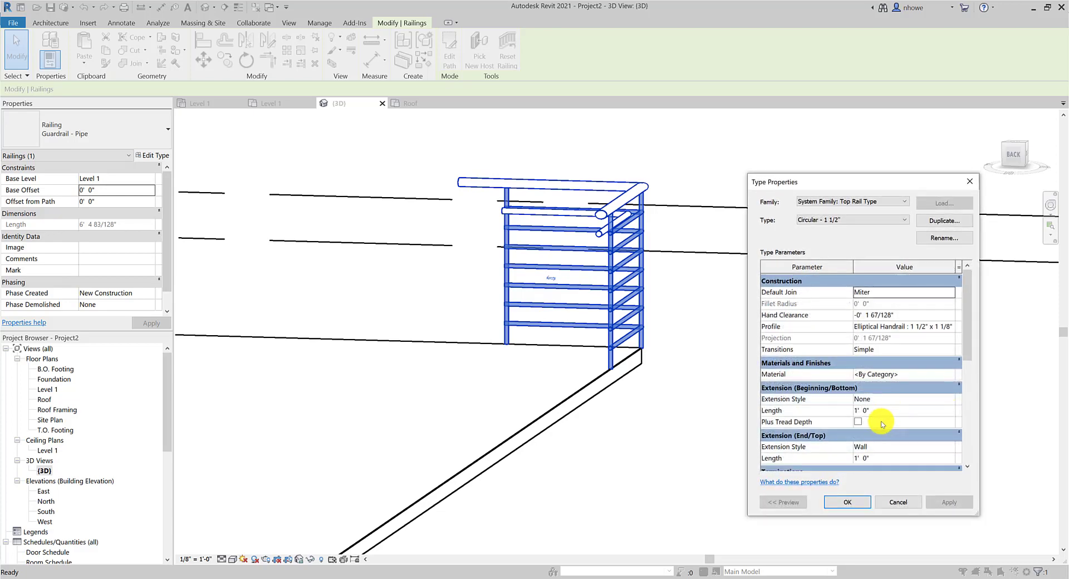
click(885, 399)
click(941, 400)
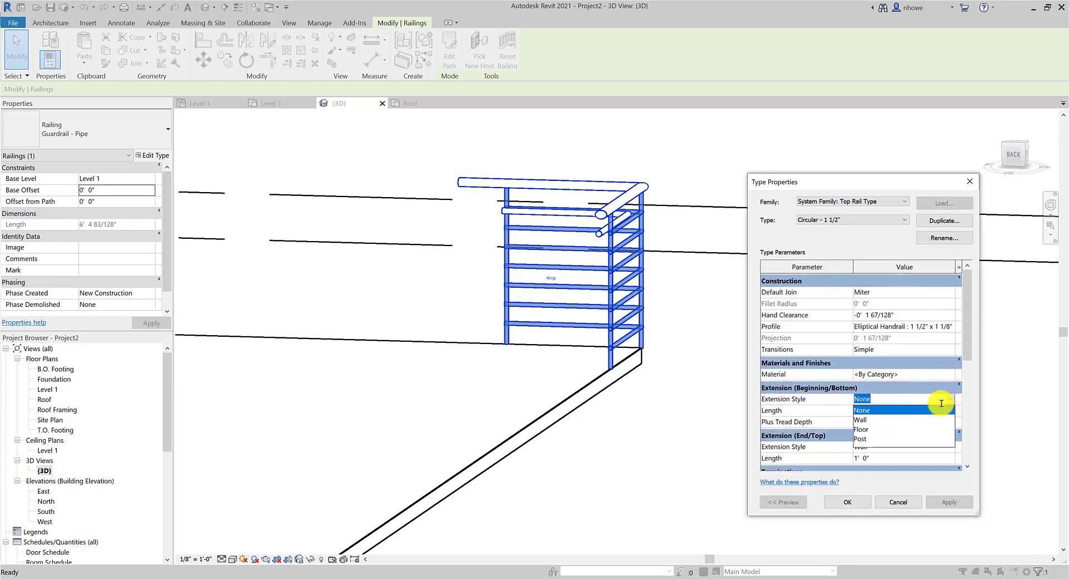
click(890, 430)
click(945, 501)
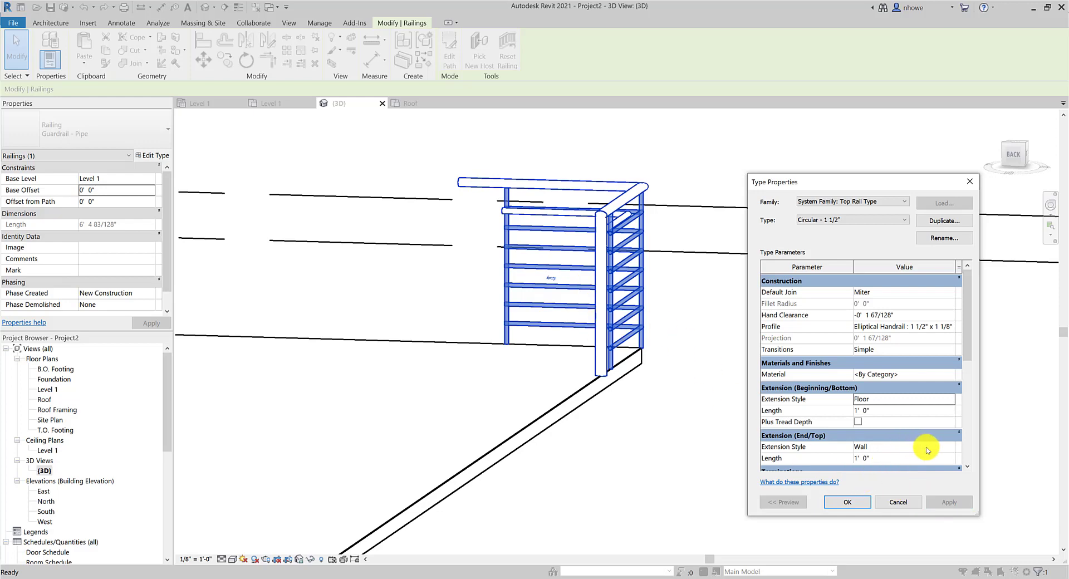
Set the top rail's end/top extension style to Post, apply it and accept both the top rail and railing type changes.
click(948, 446)
click(949, 447)
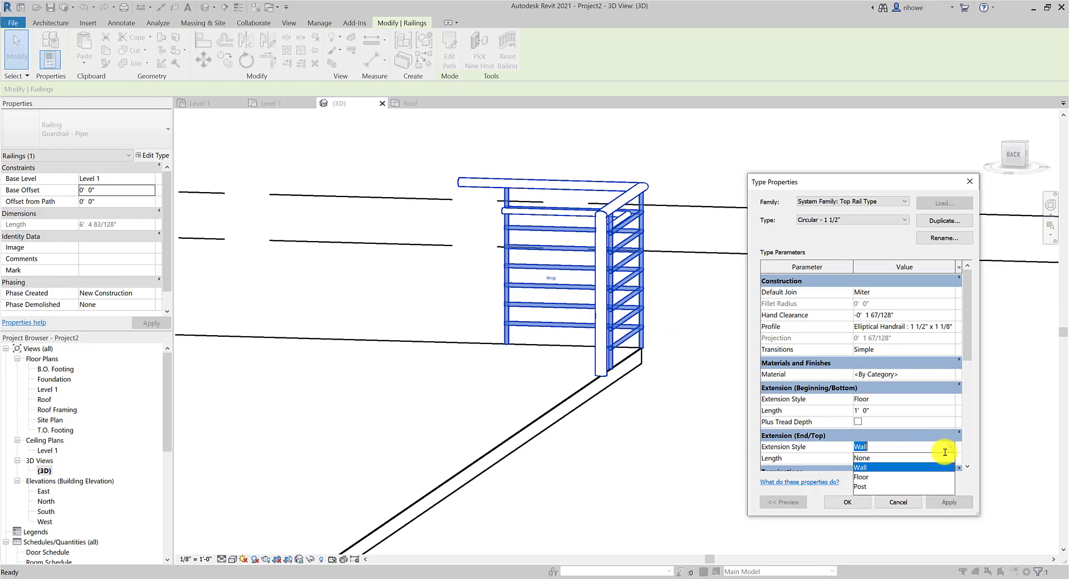
click(875, 487)
click(949, 504)
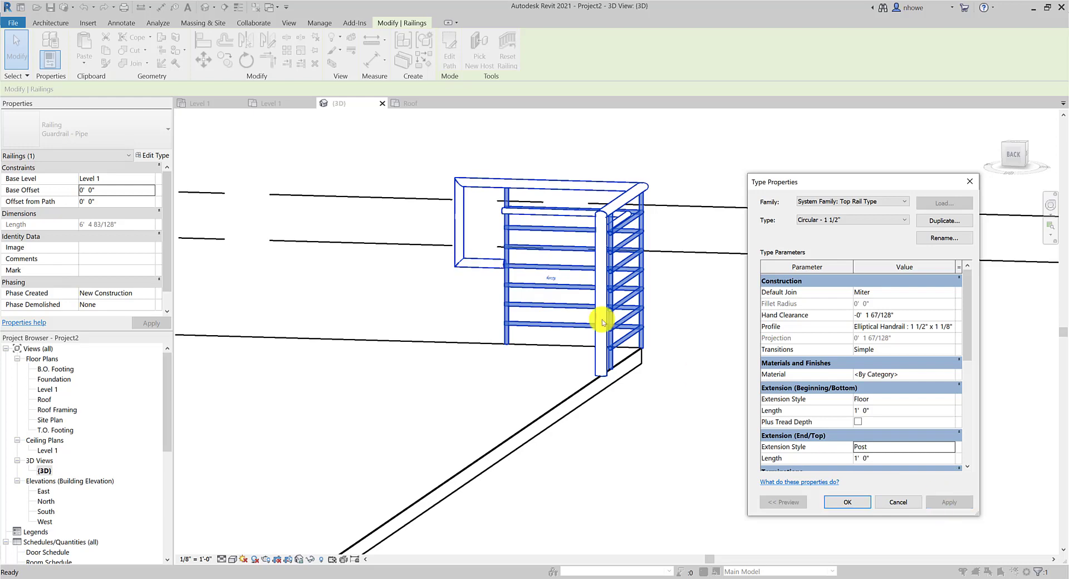
click(863, 503)
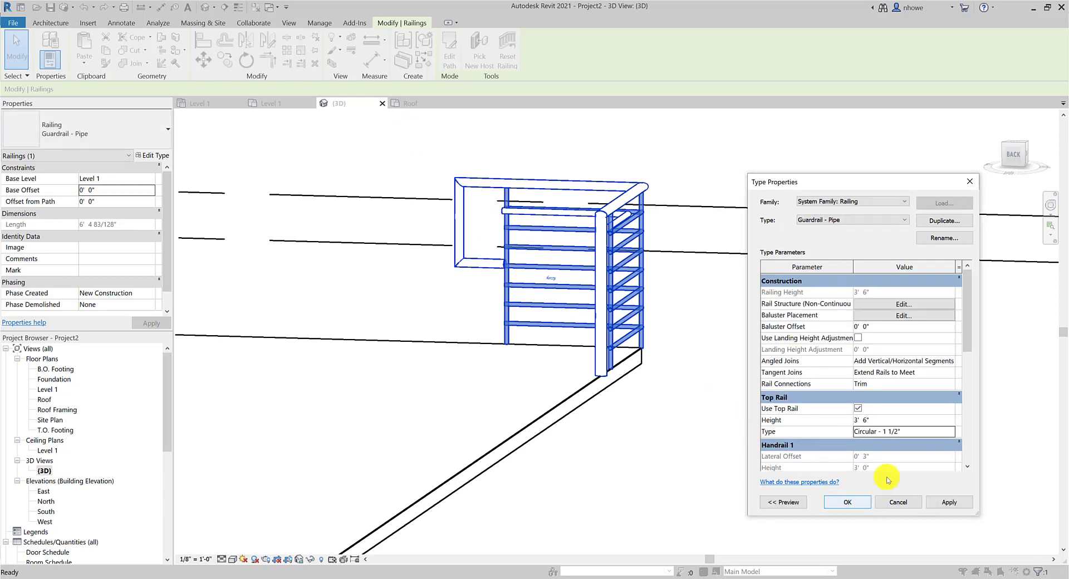
click(860, 501)
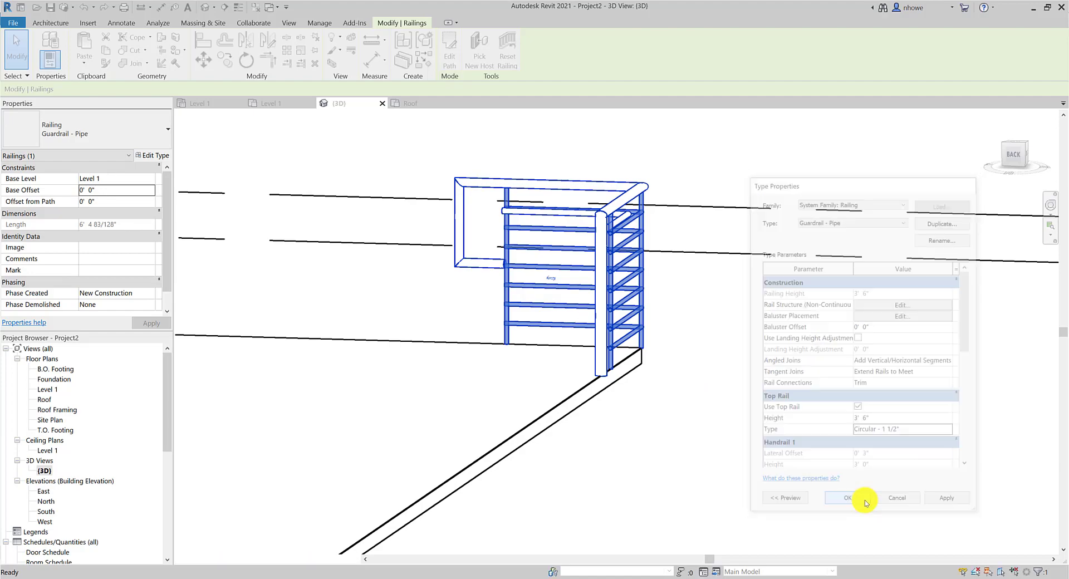
Examine how the top rail type changes affect the row of other railings in the 3D view.
scroll(716, 441, down, 5)
shift+middle_drag(520, 536, 659, 461)
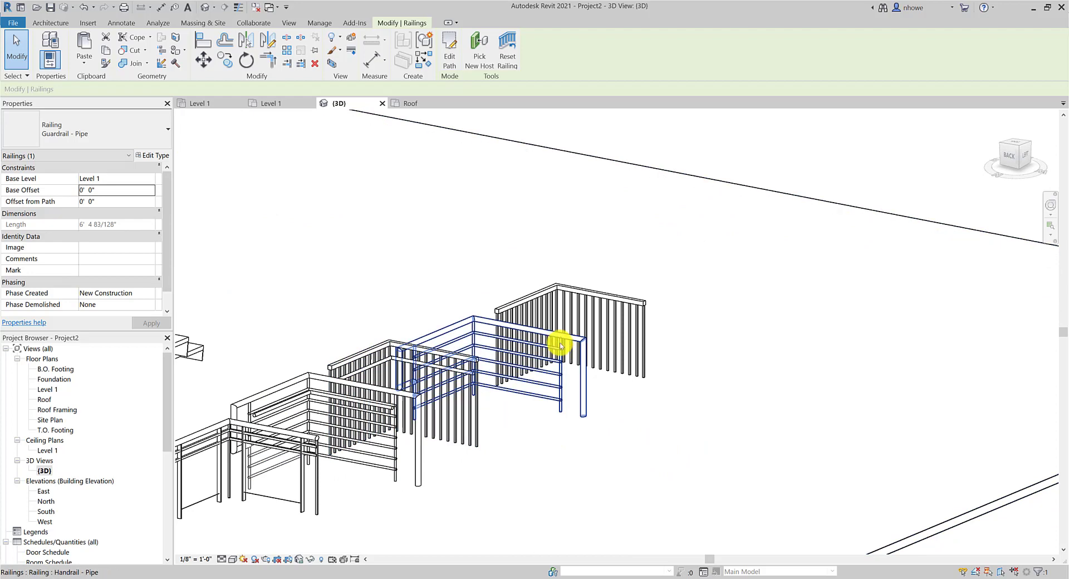
shift+middle_drag(494, 341, 564, 345)
scroll(562, 345, down, 3)
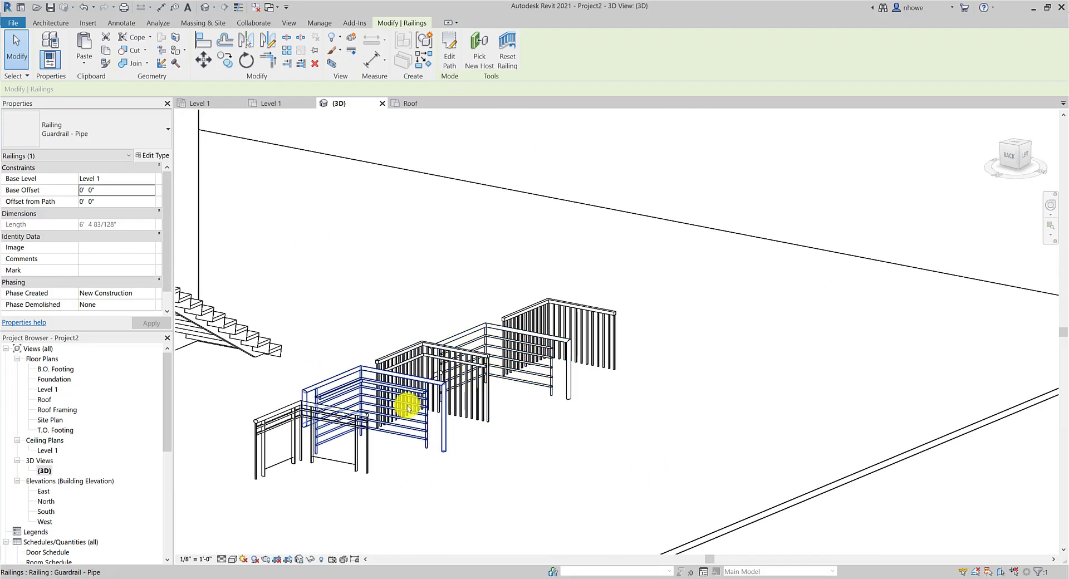
scroll(487, 394, down, 3)
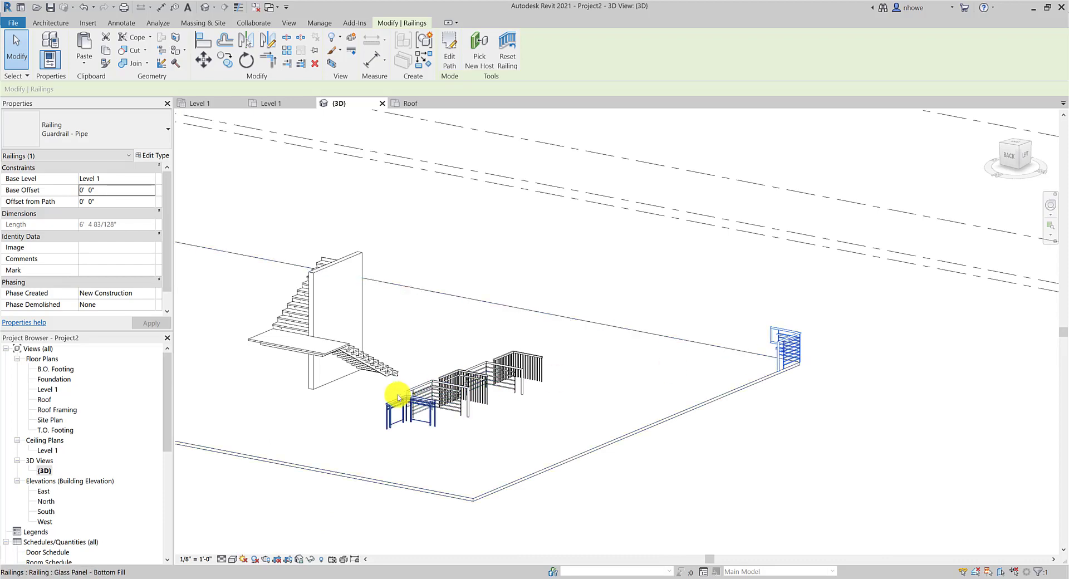
scroll(506, 389, up, 3)
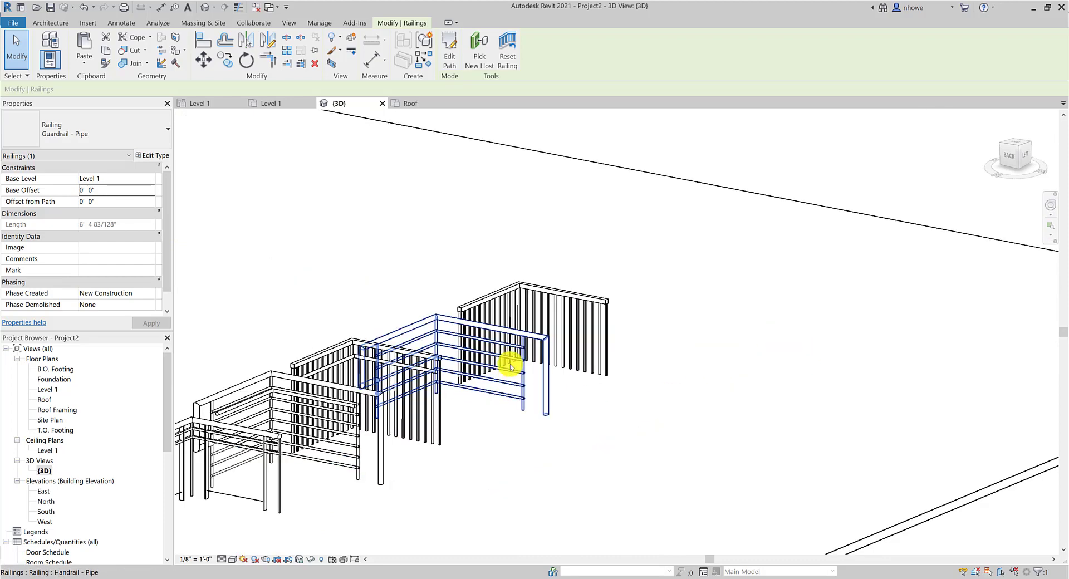
shift+middle_drag(513, 358, 501, 418)
scroll(501, 418, up, 2)
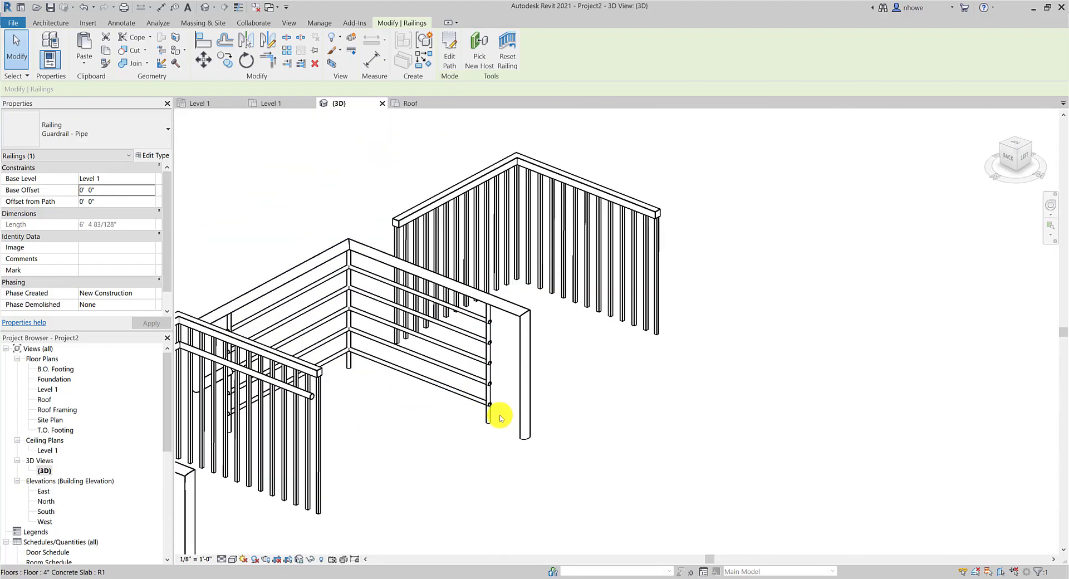
scroll(500, 418, down, 2)
Select the Handrail - Pipe railing and inspect its top rail extensions from several distances and angles.
click(491, 394)
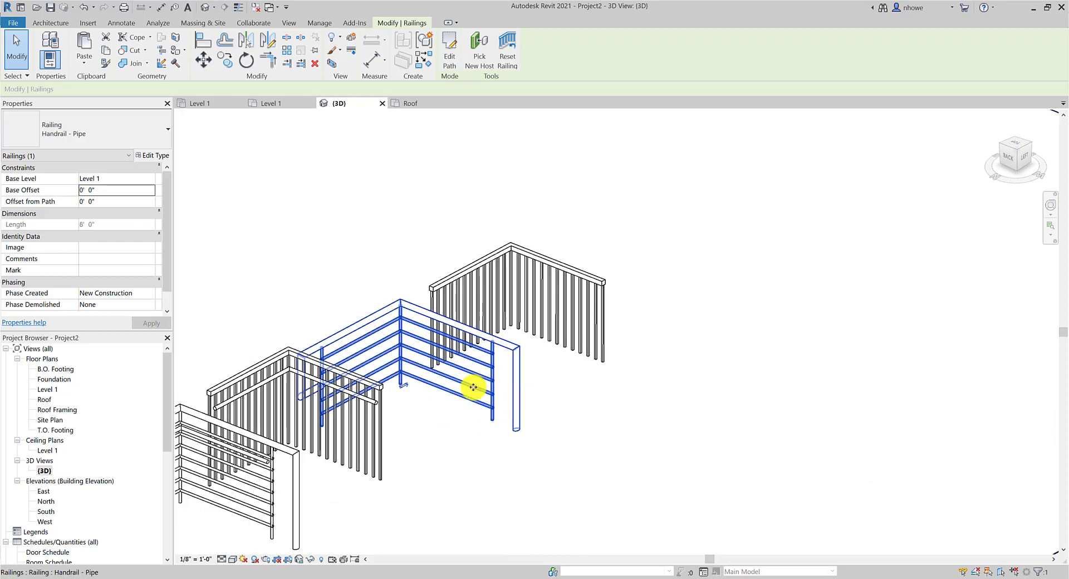
scroll(473, 387, down, 2)
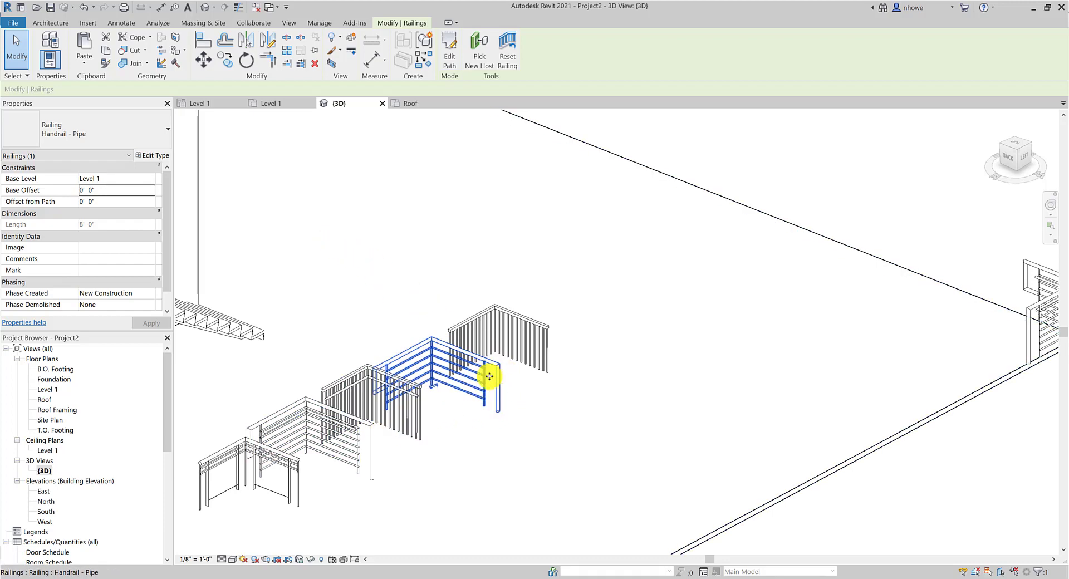
scroll(482, 384, up, 2)
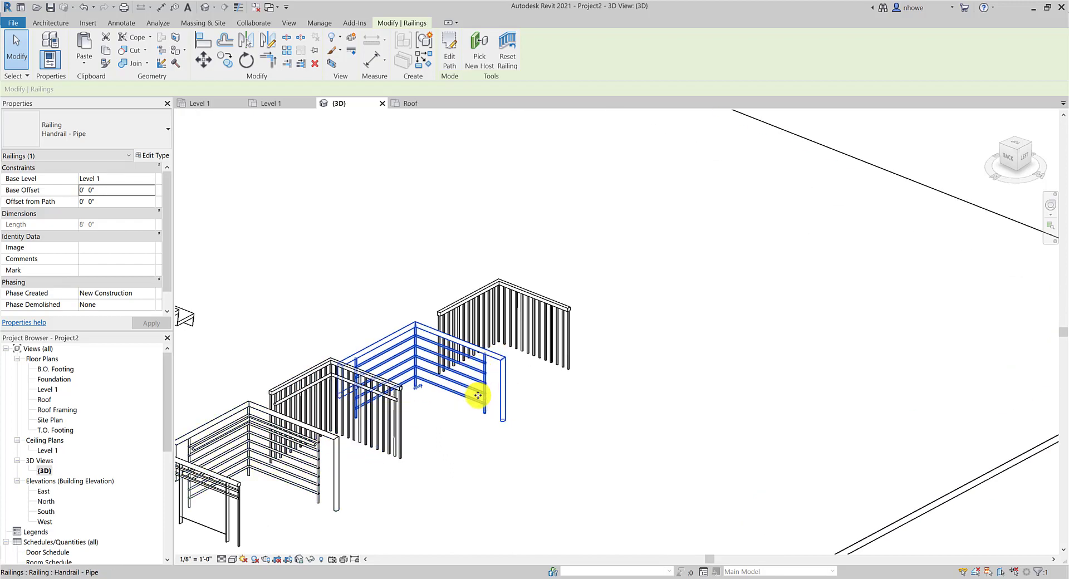
scroll(479, 391, down, 2)
shift+middle_drag(482, 399, 383, 381)
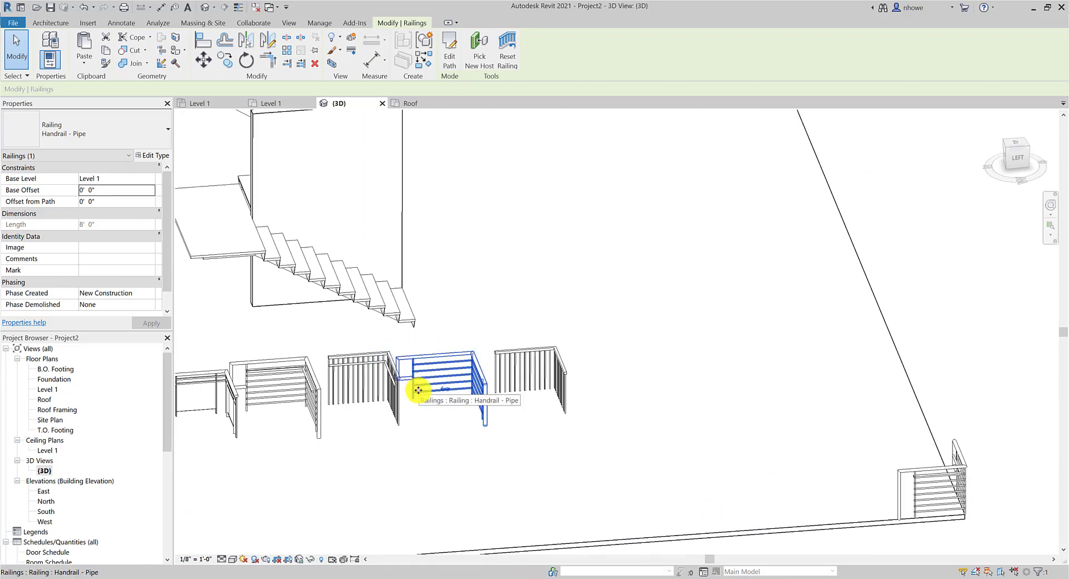